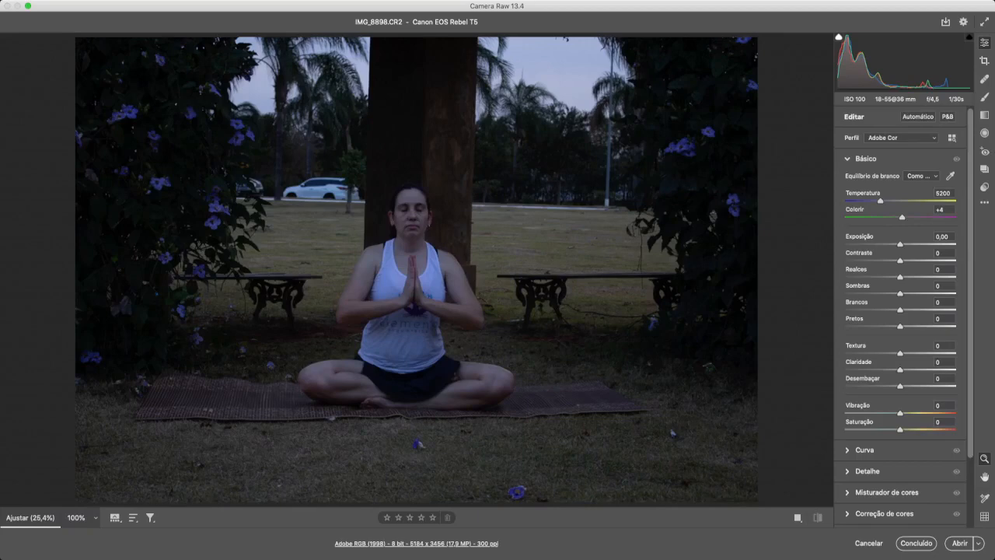
Try raising the photo's exposure to +2,25, and reset it to 0,00.
left_click_drag(900, 243, 926, 244)
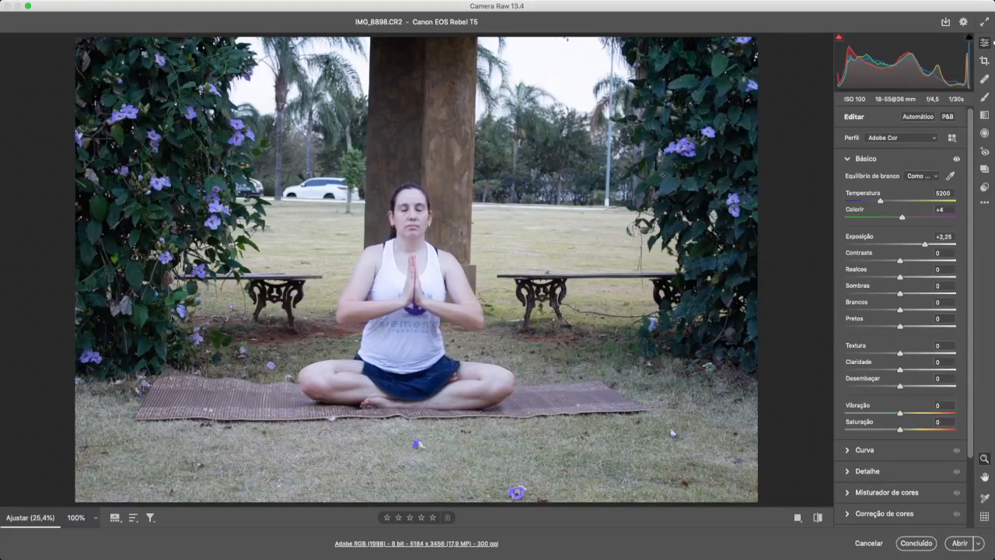
double_click(924, 244)
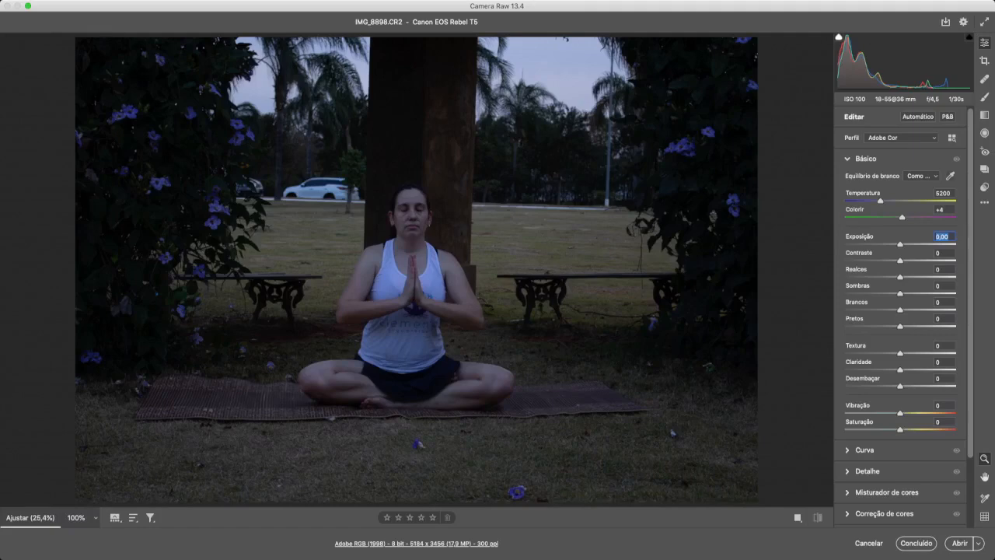
Sample the white balance from the upper part of the woman's white shirt, and compare it with the original.
key("i")
left_click(392, 273)
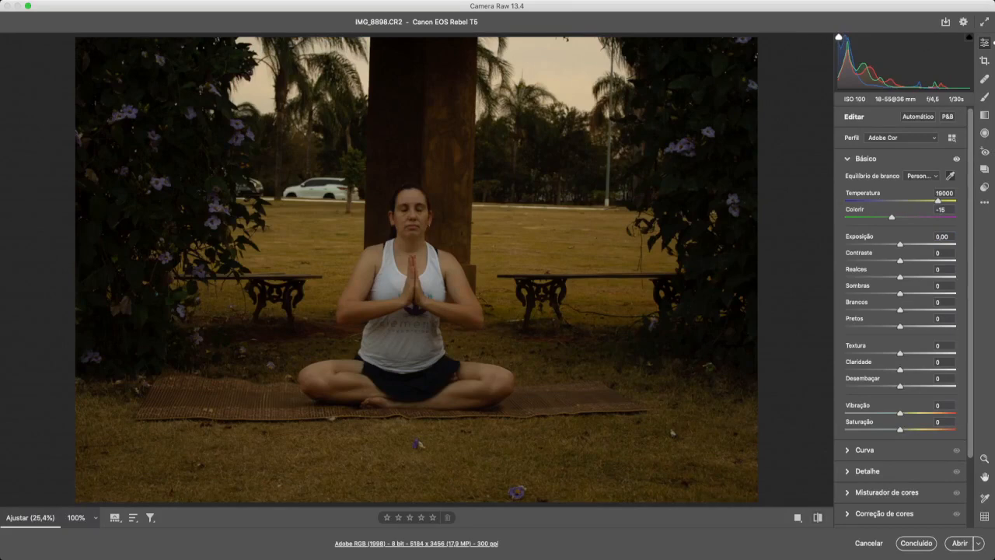
key("backslash")
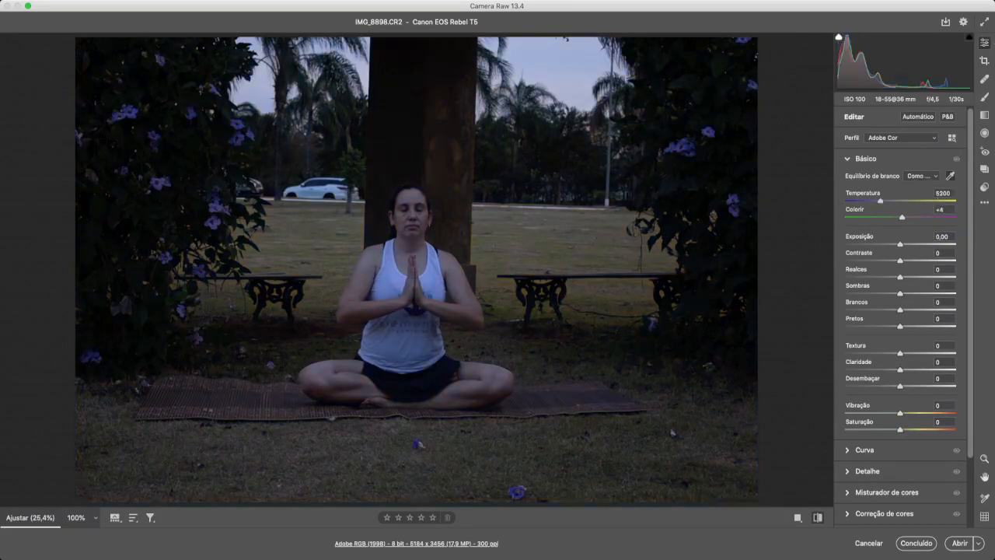
key("backslash")
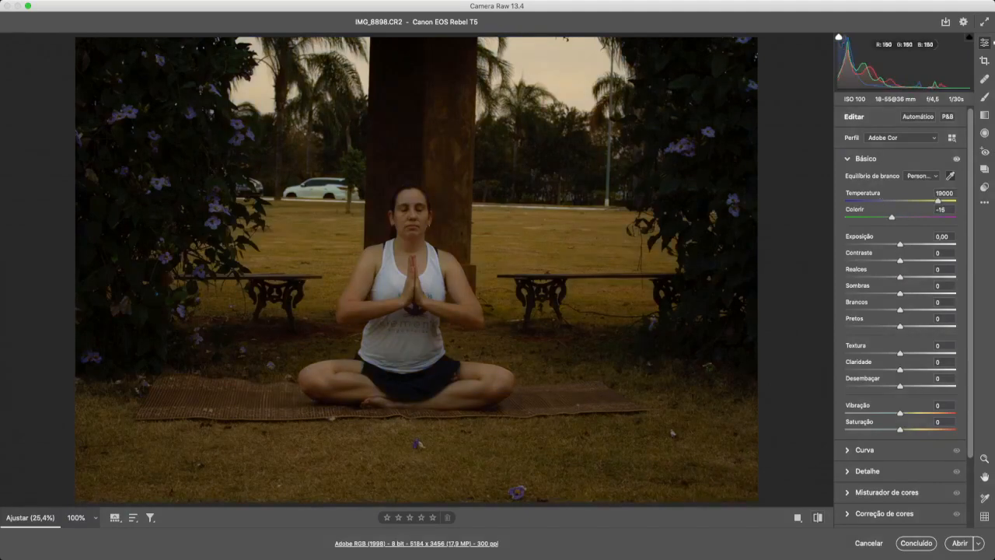
Try resampling the white balance from a magnified view of the shirt, and undo all white balance samples.
key("super+plus")
key("super+plus")
key("super+plus")
key("super+plus")
key("super+plus")
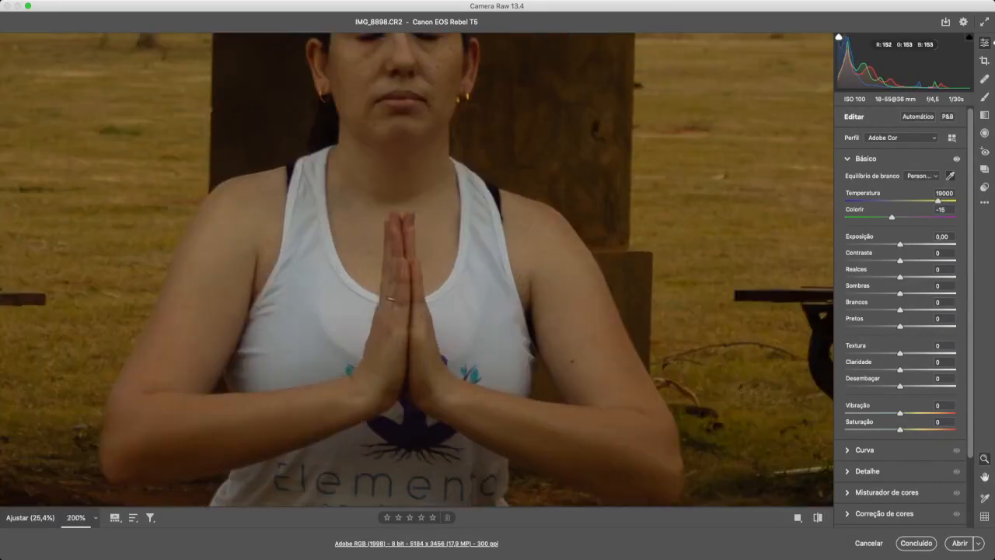
key("super+plus")
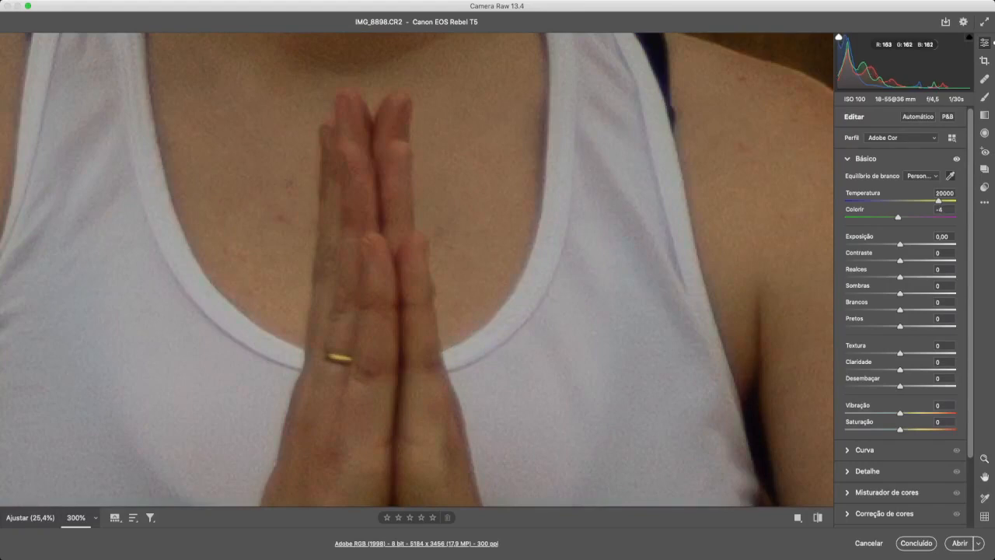
key("super+0")
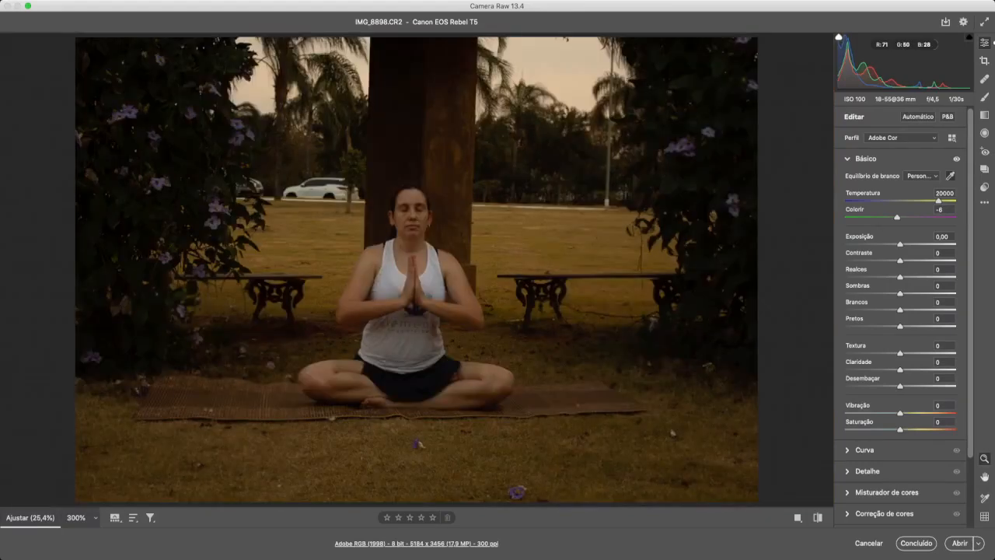
key("super+z")
key("super+z")
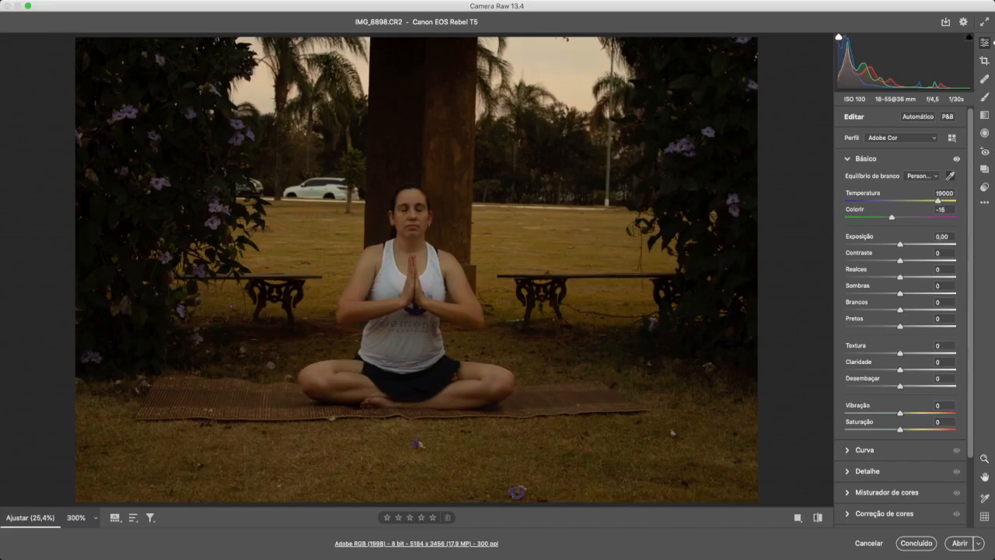
key("super+z")
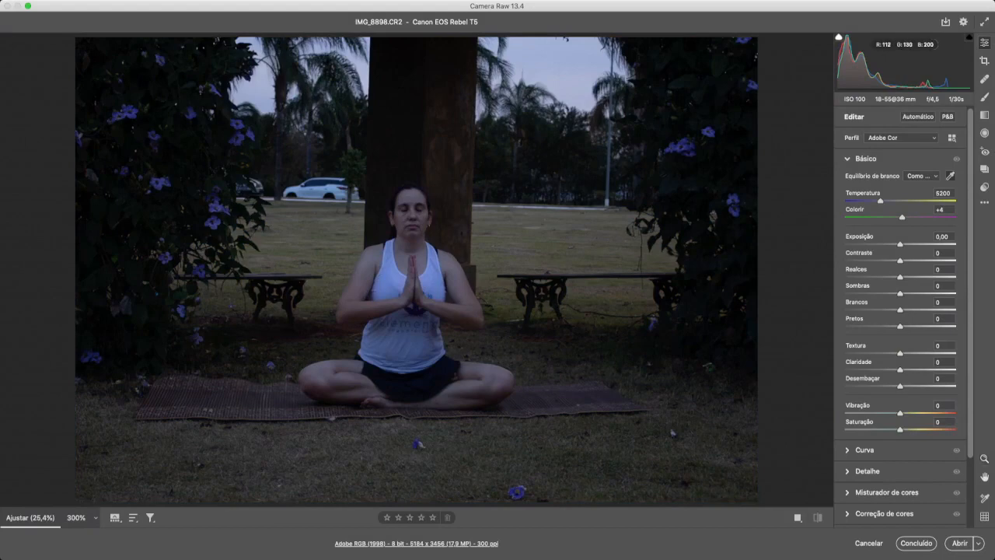
Sample the white balance from the shirt's lower area, set the temperature to 9000, and compare with the original.
left_click(400, 342)
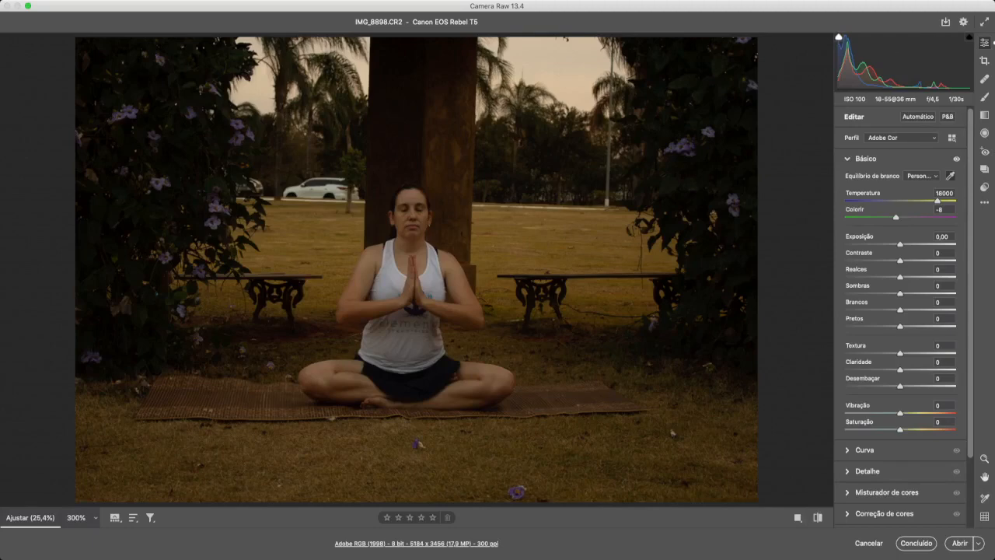
left_click_drag(938, 200, 916, 200)
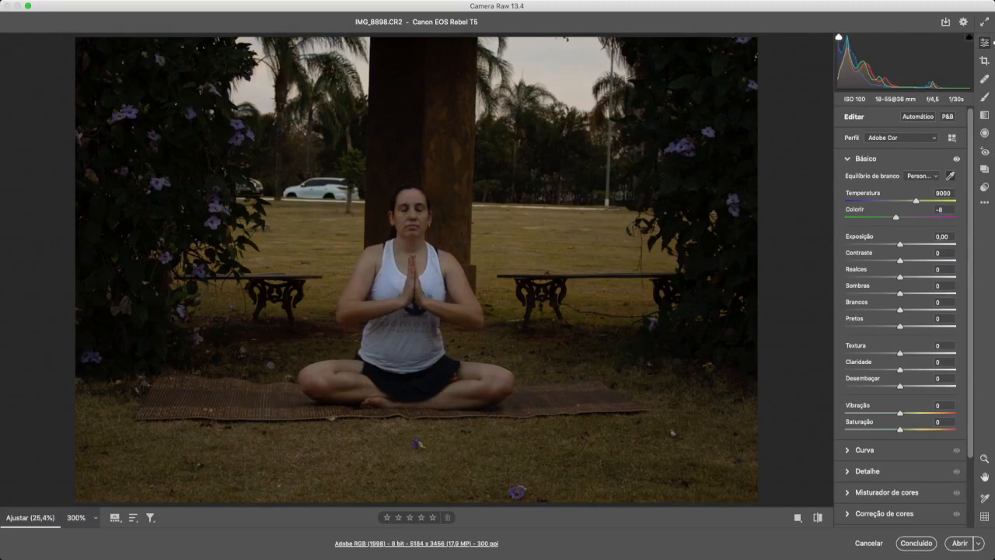
left_click(817, 517)
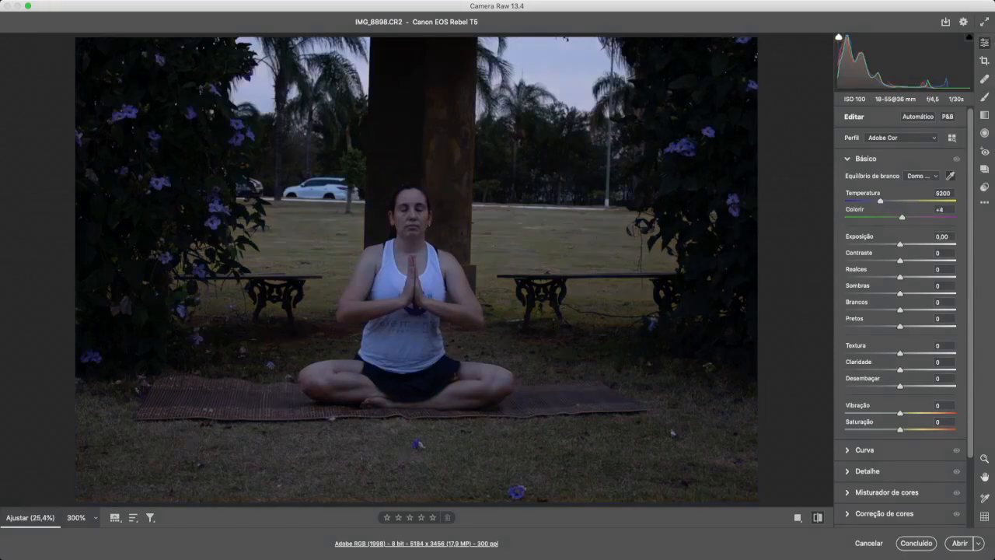
key("backslash")
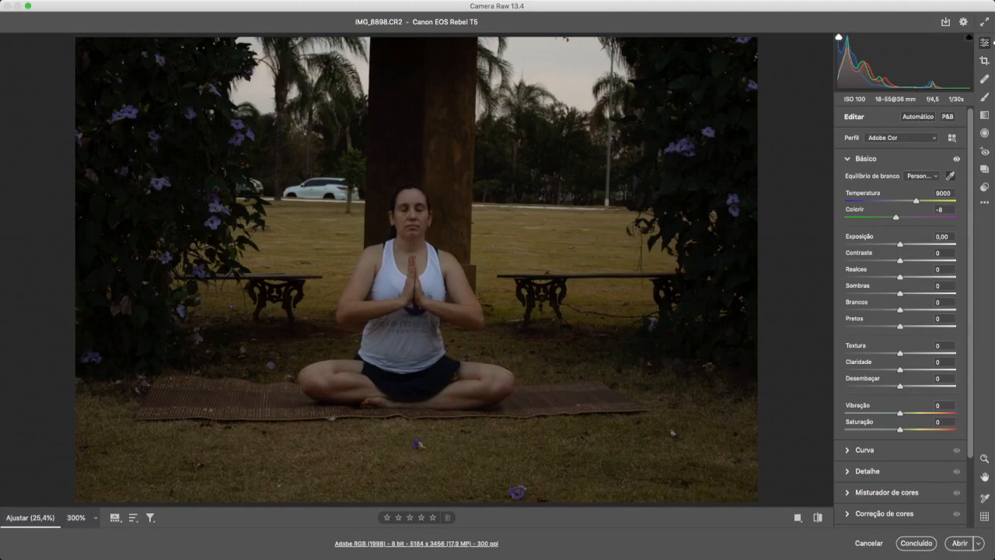
Try an exposure of +2,10 and a contrast of +15, returning each to zero.
left_click_drag(901, 244, 924, 244)
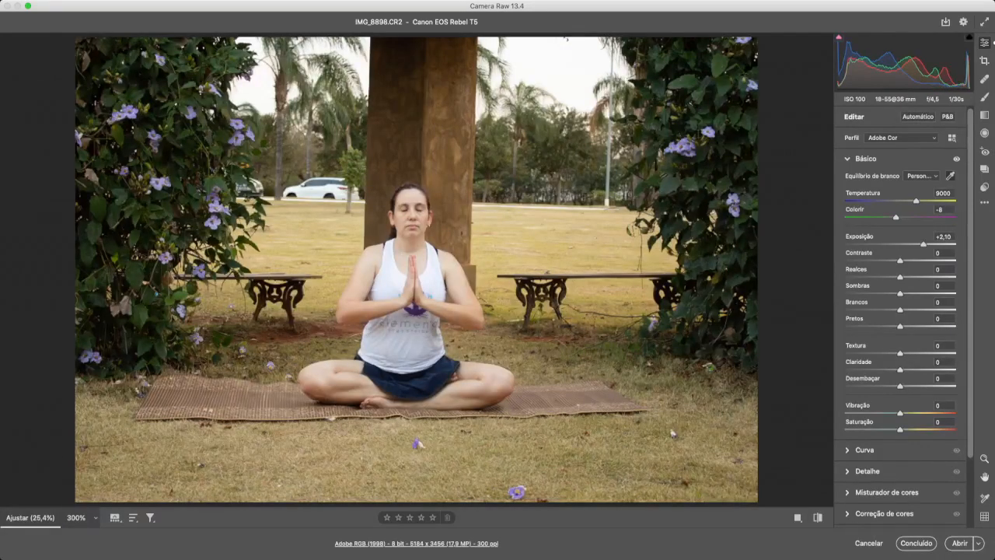
key("super+z")
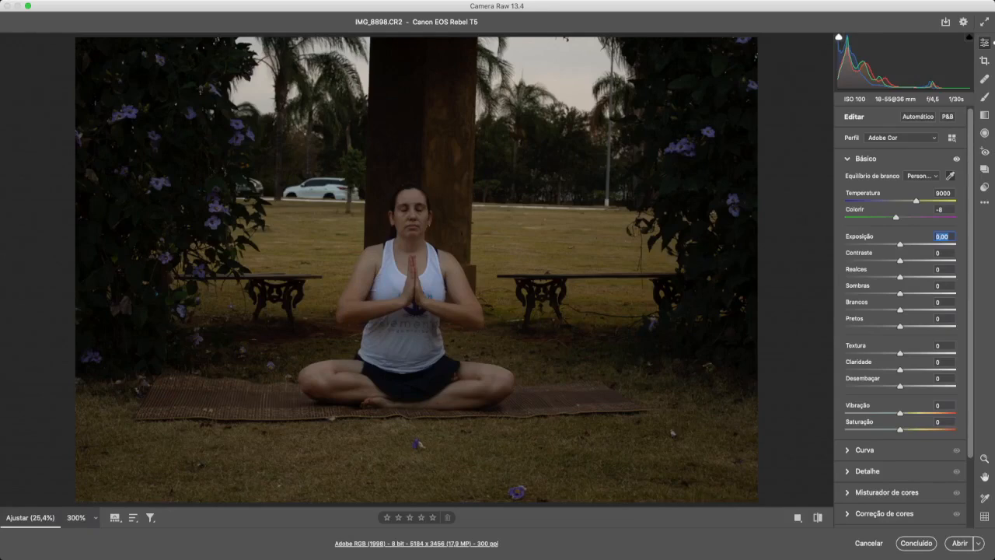
mouse_move(901, 259)
left_mouse_down()
mouse_move(940, 260)
mouse_move(846, 260)
mouse_move(907, 260)
left_mouse_up()
key("Tab")
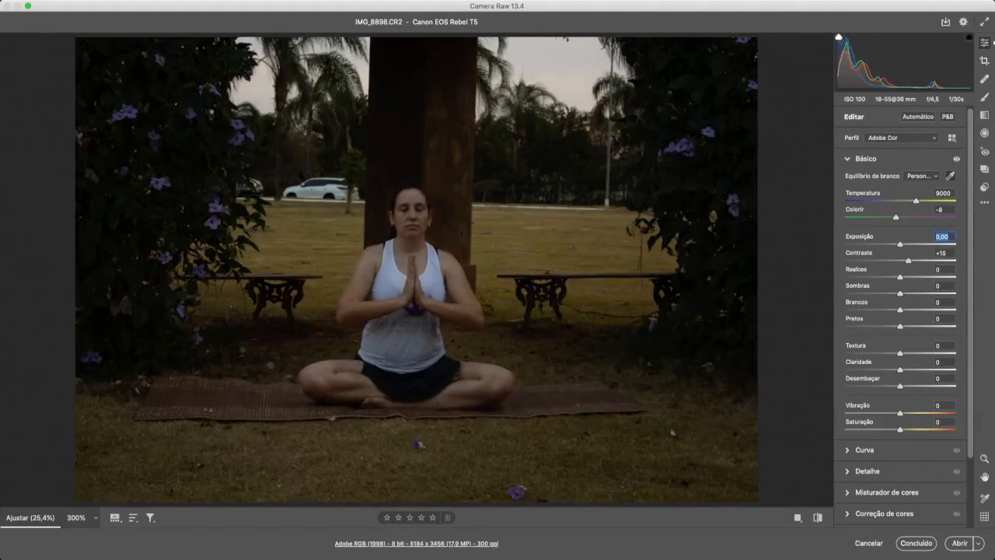
type("0")
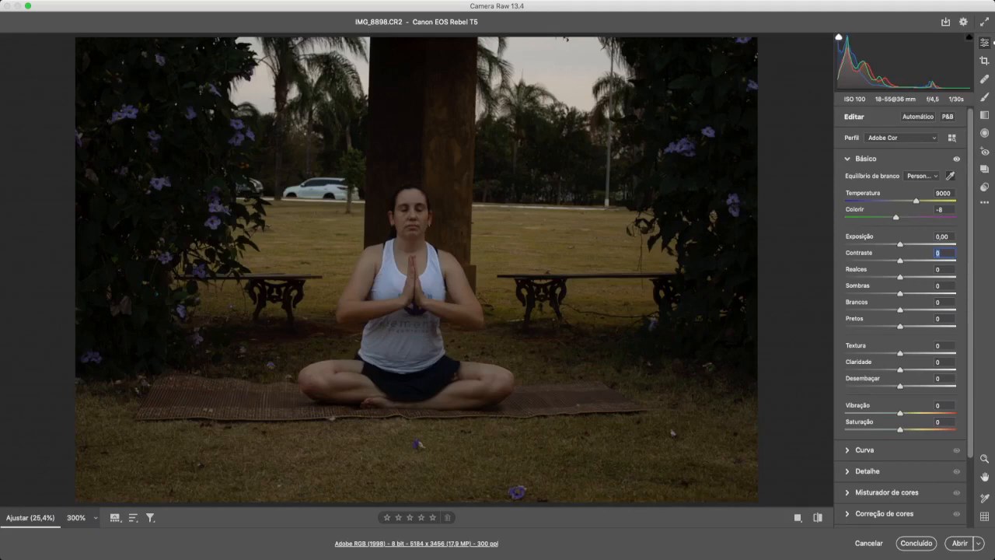
Set Realces to +63, Sombras to +100, Brancos to +79 and Pretos to +100, and compare with the original.
left_click_drag(900, 277, 955, 293)
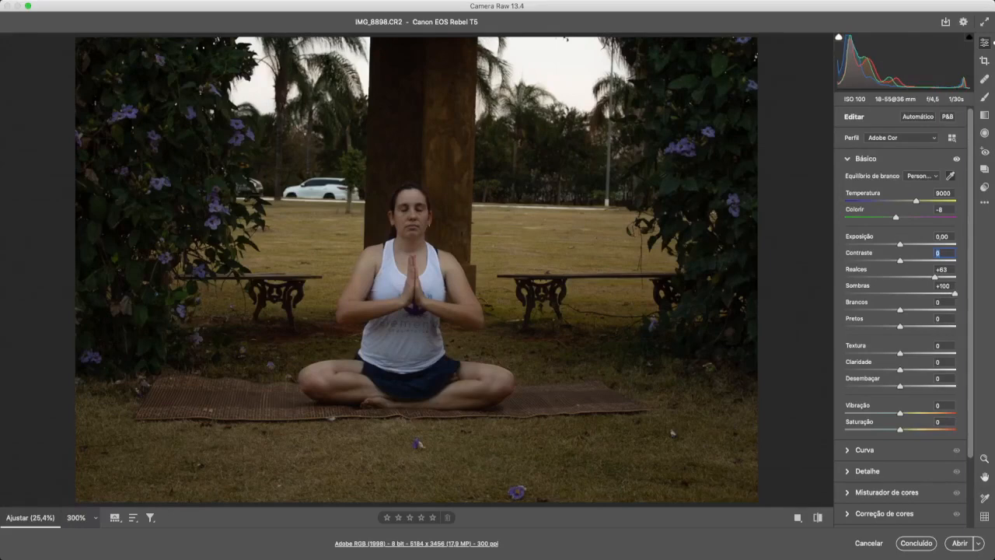
left_click_drag(900, 309, 956, 326)
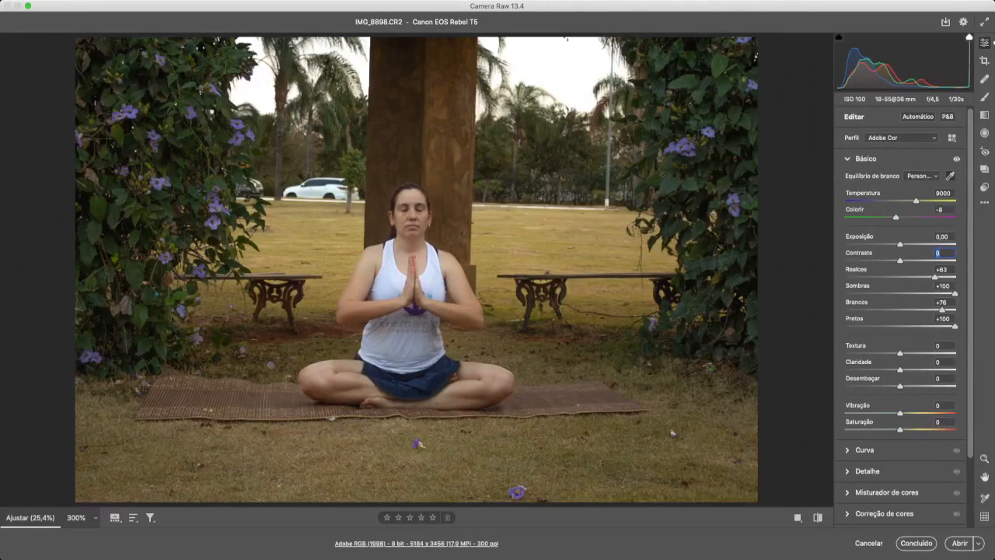
mouse_move(943, 309)
left_mouse_down()
mouse_move(916, 310)
mouse_move(956, 310)
left_mouse_up()
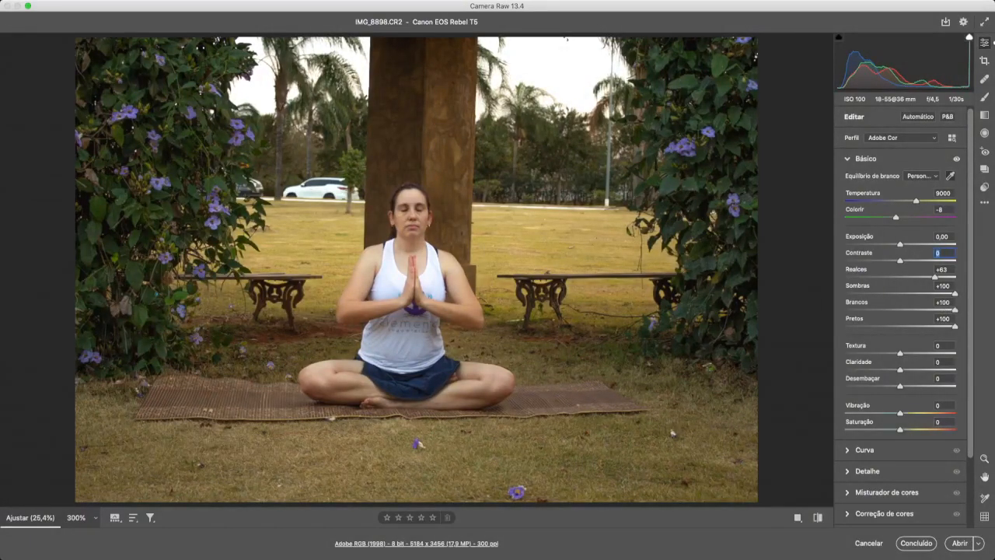
mouse_move(935, 277)
left_mouse_down()
mouse_move(955, 277)
mouse_move(935, 277)
left_mouse_up()
left_click_drag(956, 309, 943, 309)
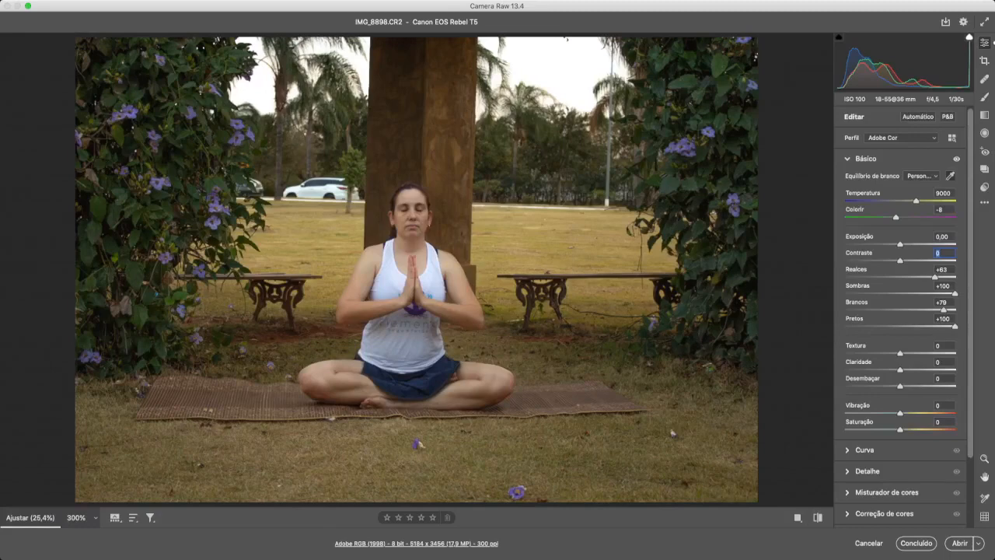
key("backslash")
key("backslash")
Set Textura to +31, Claridade to +23, Vibração to +60 and Saturação to +7.
left_click_drag(900, 353, 913, 369)
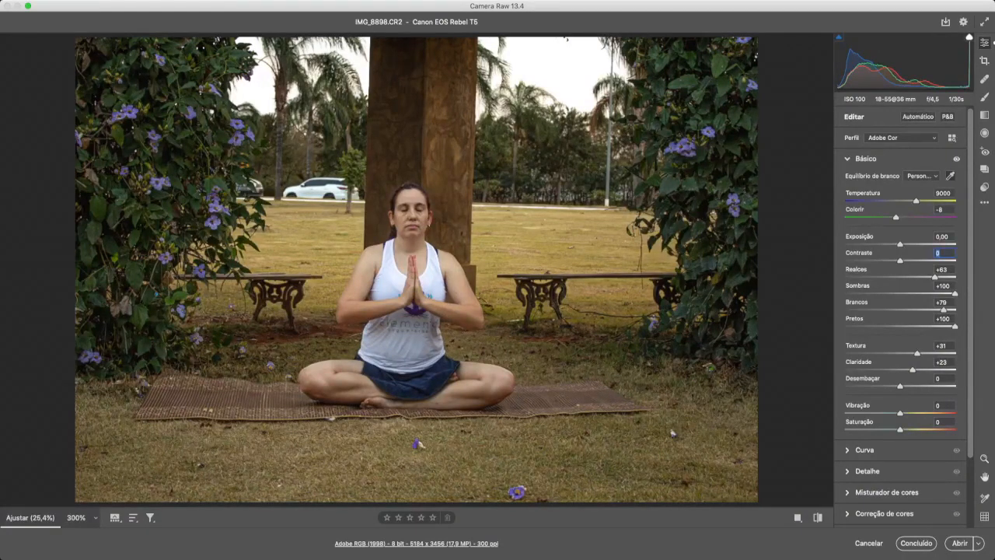
left_click_drag(901, 412, 928, 413)
left_click_drag(928, 413, 933, 413)
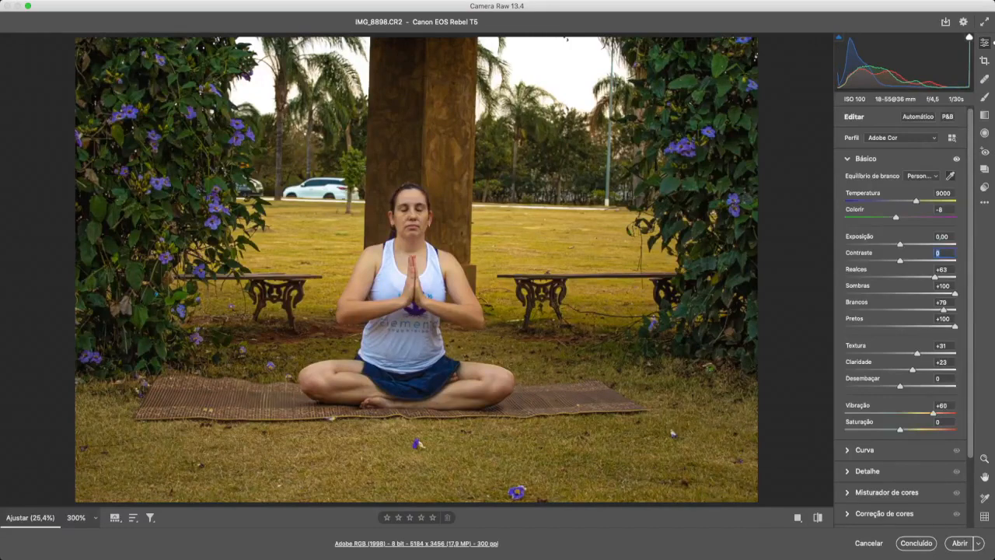
mouse_move(901, 429)
left_mouse_down()
mouse_move(922, 429)
mouse_move(903, 429)
left_mouse_up()
Compare the edited photo with the original, and reduce Vibração to +36.
left_click(818, 517)
left_click(817, 517)
left_click(817, 517)
left_click(818, 518)
left_click_drag(933, 413, 919, 413)
key("Return")
key("Escape")
Open a copy of the developed photo in Photoshop, with the whole image in view.
key("alt")
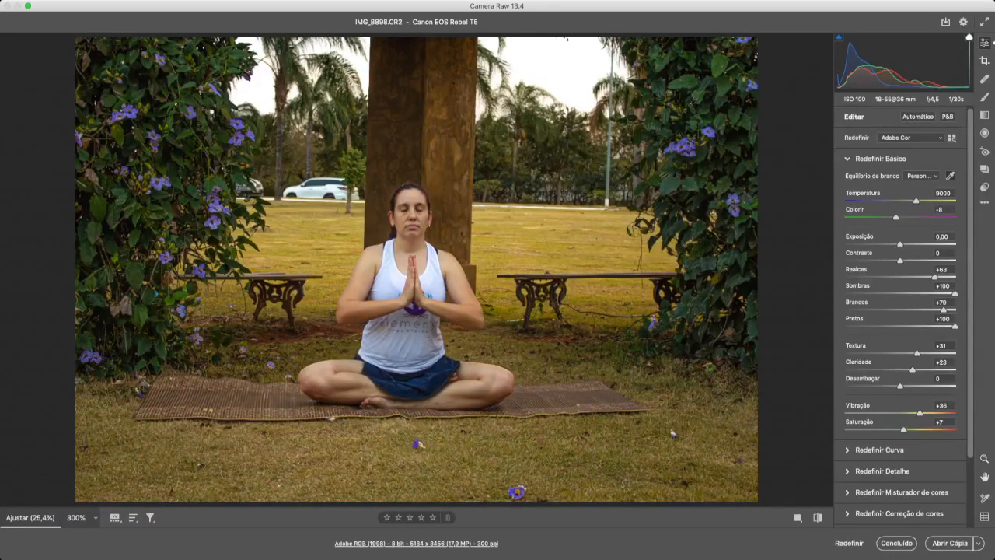
key("alt+Return")
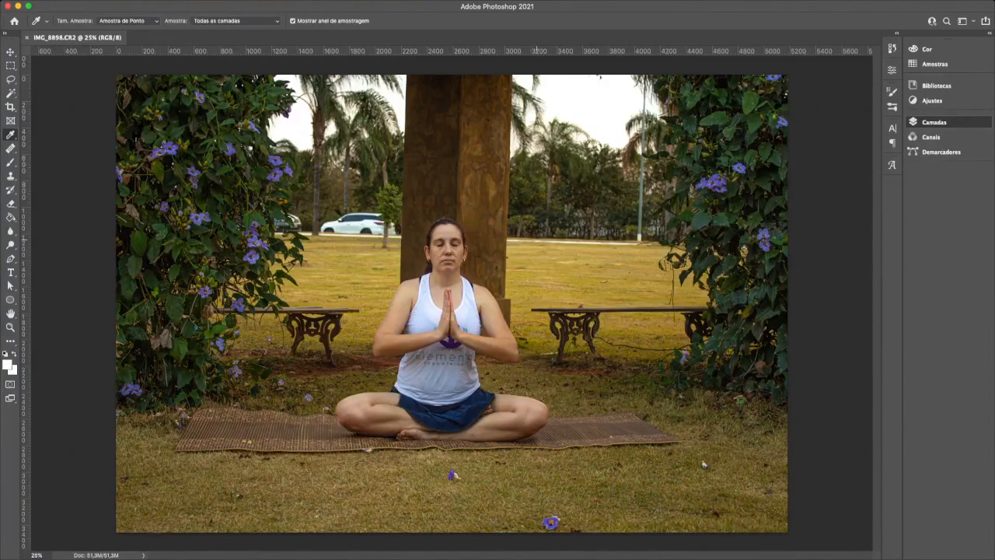
key("super+minus")
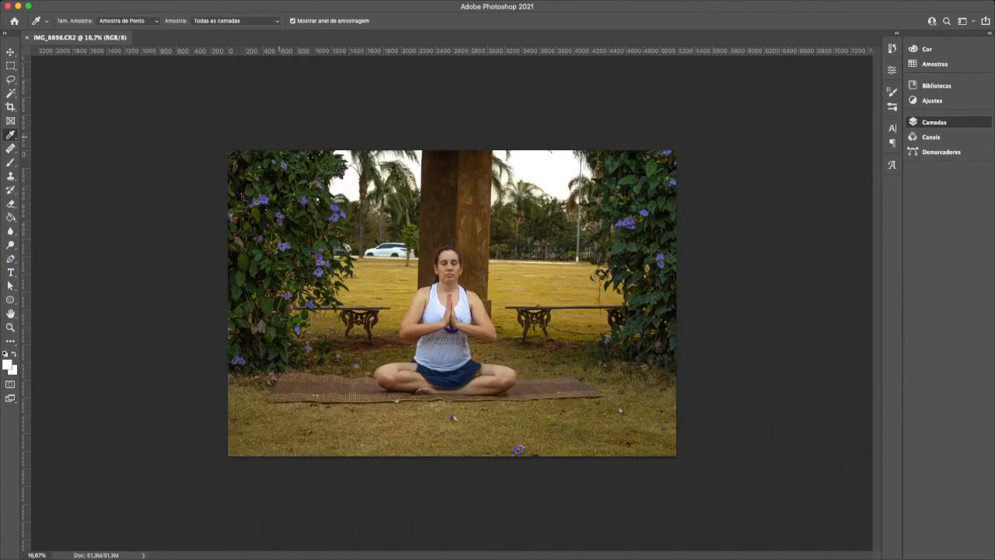
Duplicate the photo layer and distort its upper-left corner outward to align the pillar's left edge with a vertical guide.
left_click_drag(23, 350, 418, 350)
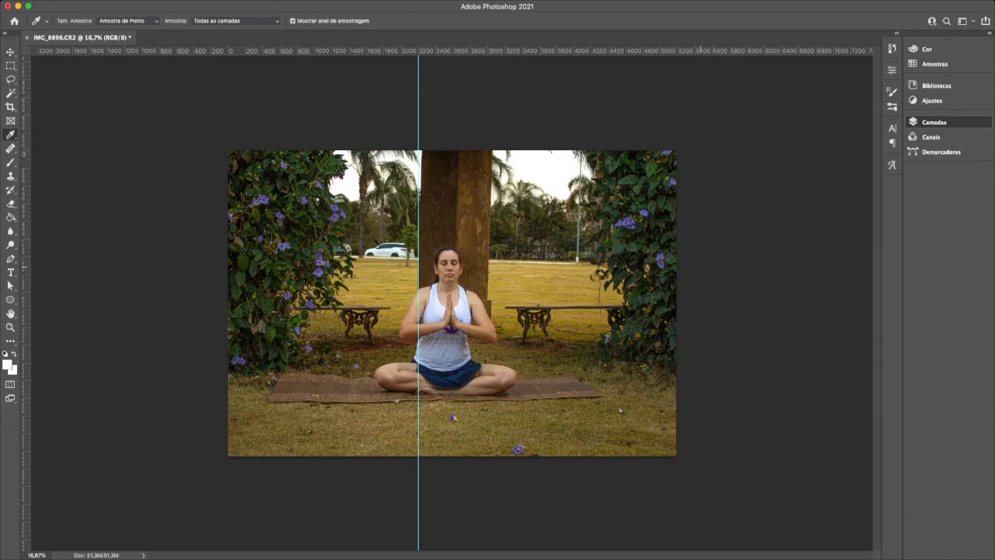
key("super+j")
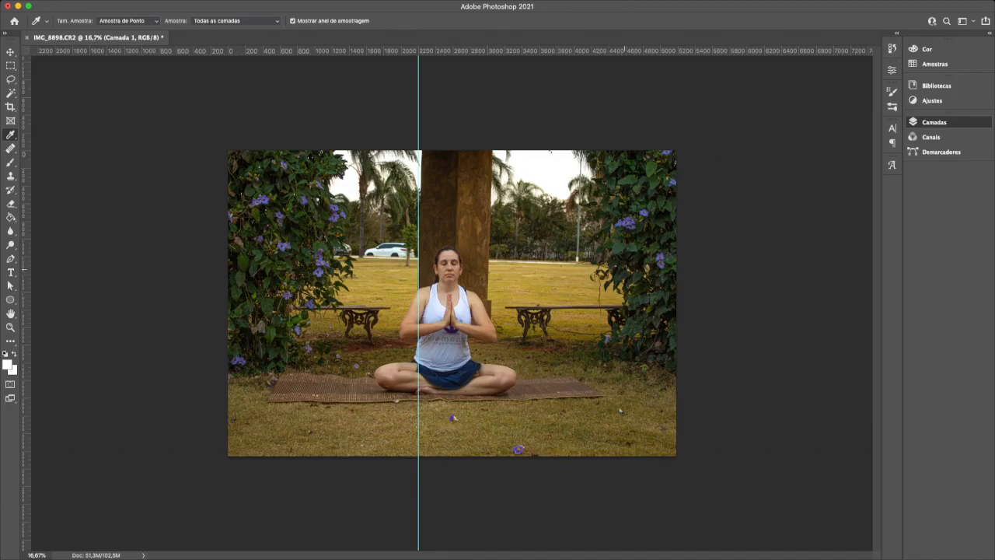
key("super+t")
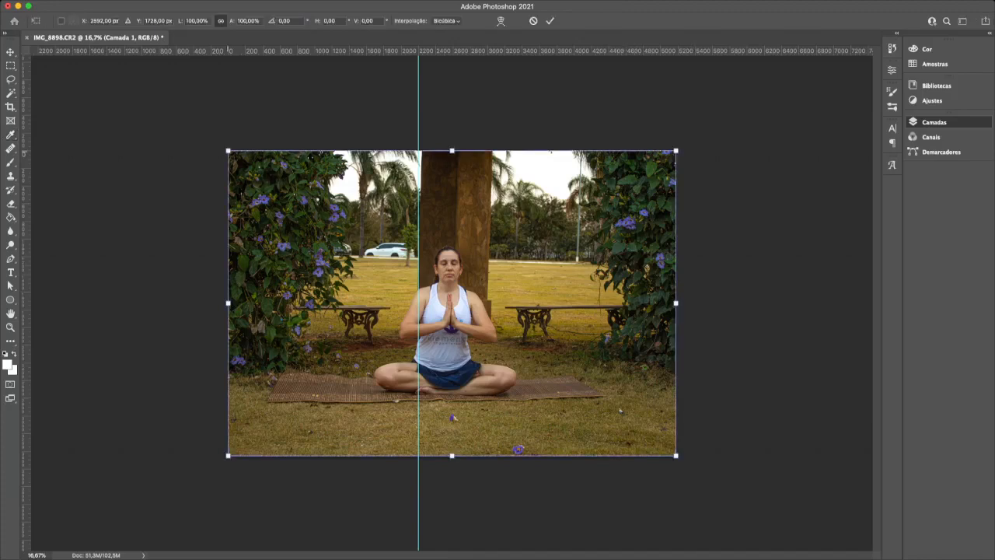
left_click_drag(228, 151, 220, 150)
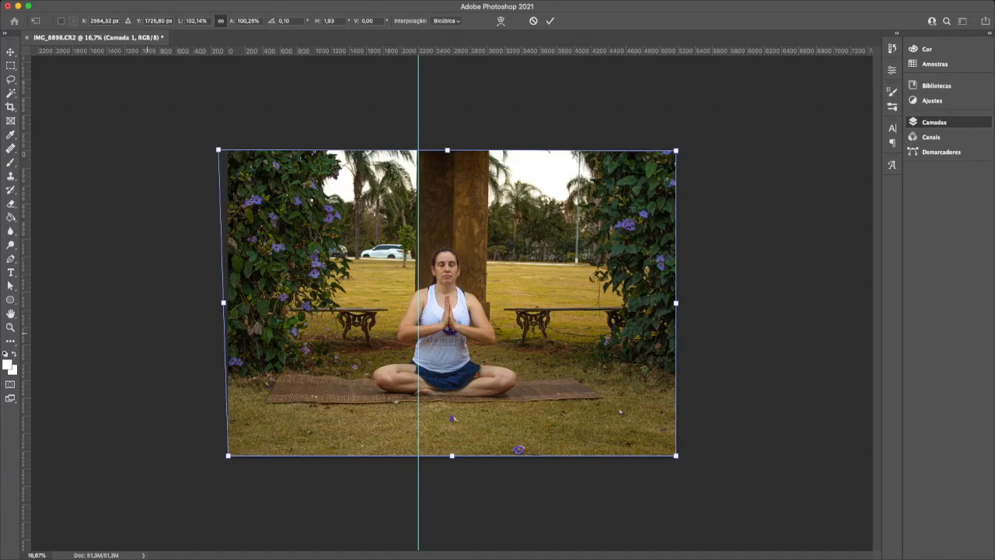
key("Return")
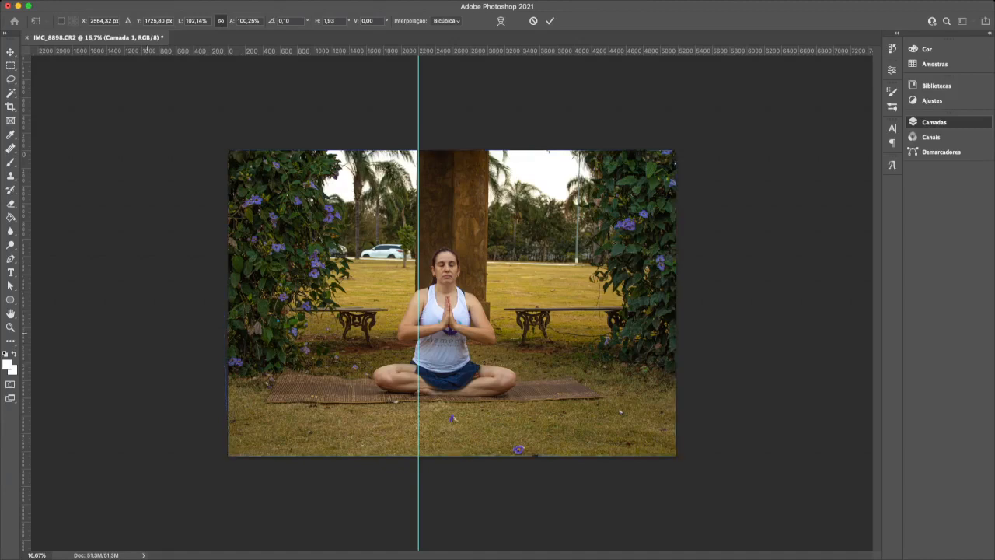
Add a vertical guide at the pillar's right edge, distort the layer's lower-right corner outward to match it, and hide the guides.
key("i")
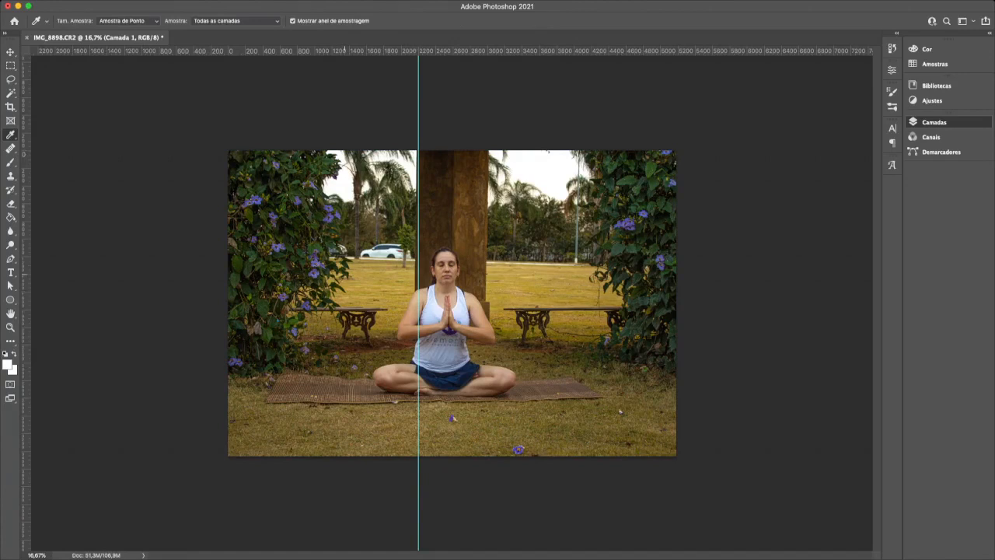
left_click_drag(25, 171, 488, 171)
key("super+t")
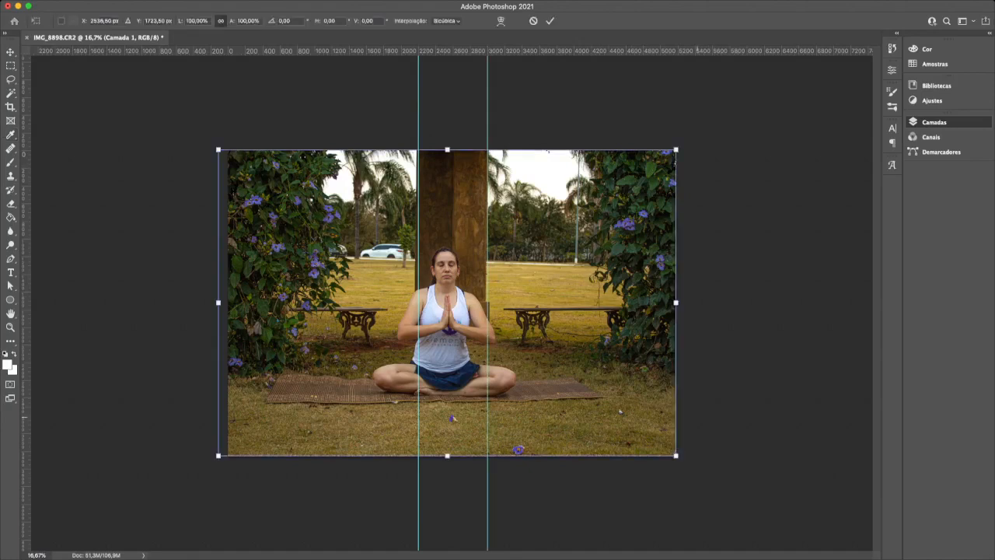
left_click_drag(677, 455, 685, 455)
left_click_drag(686, 456, 685, 455)
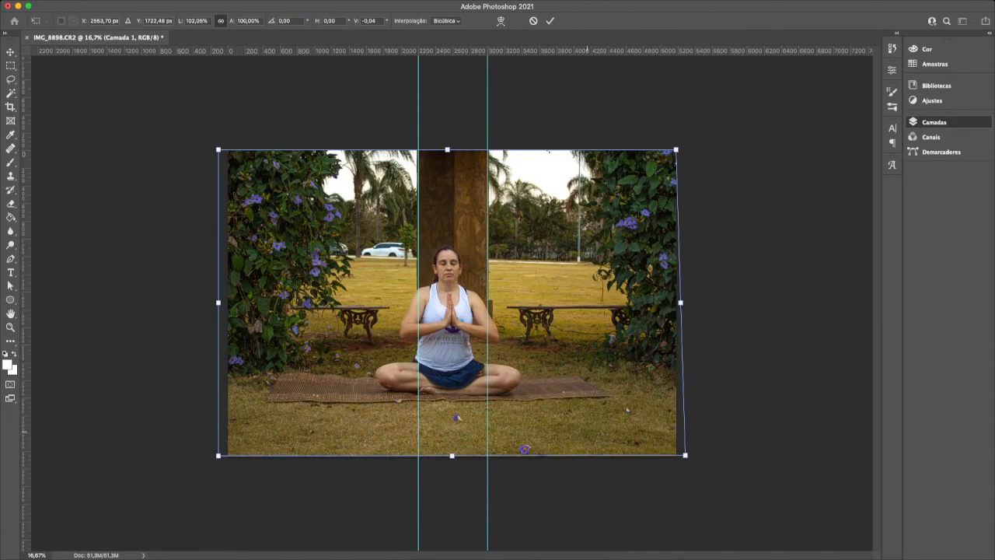
key("Return")
key("i")
key("super+semicolon")
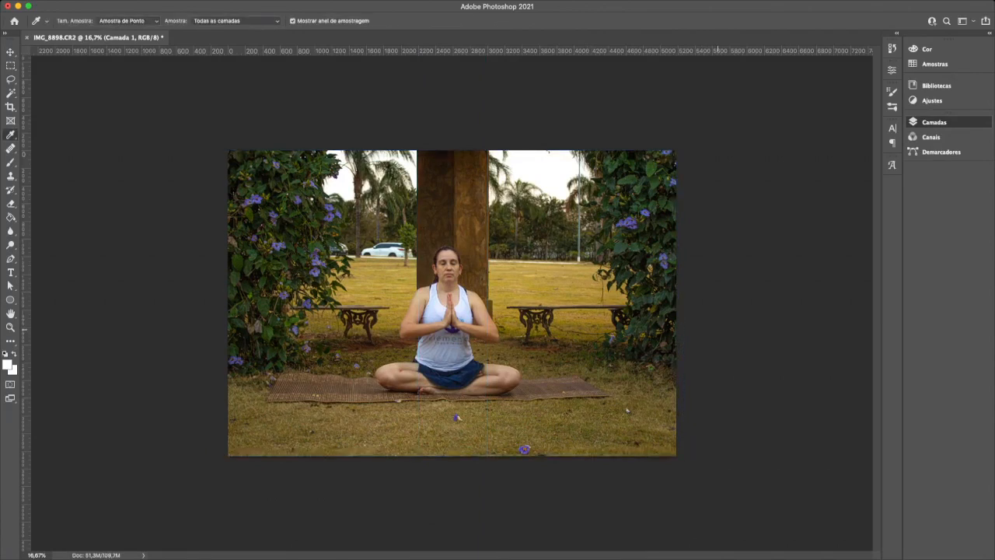
Compare the straightened pillar with the undistorted version of the photo.
key("super+z")
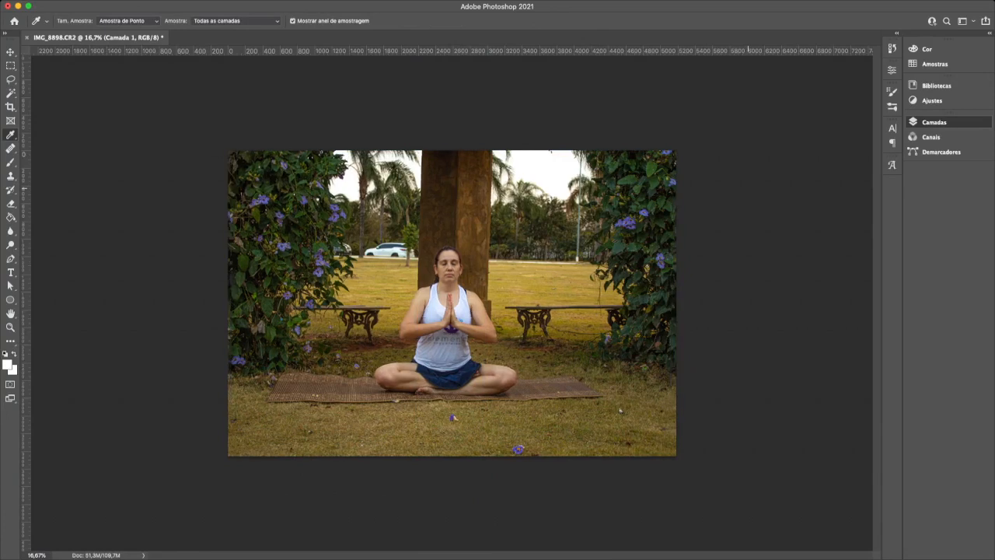
key("super+shift+z")
key("super+z")
key("super+shift+z")
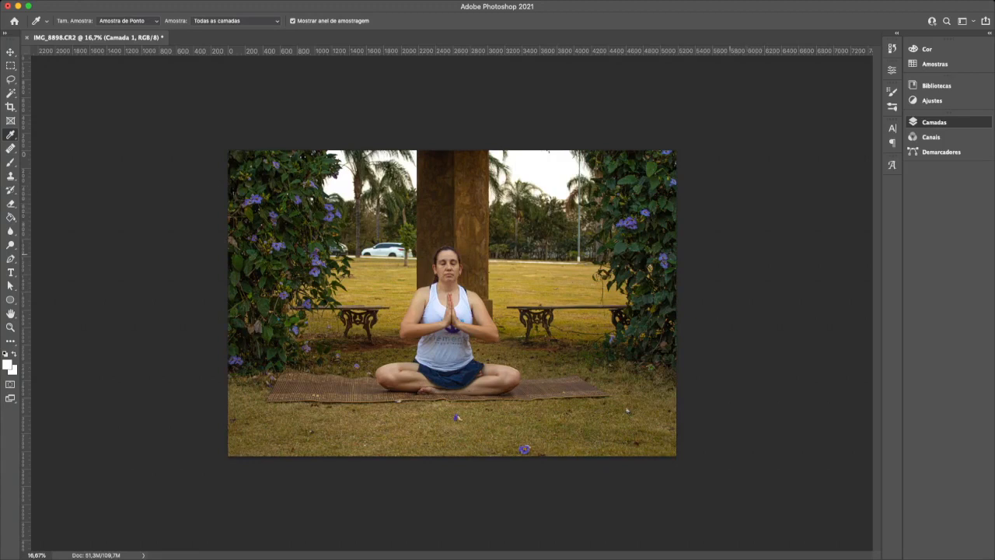
Remove the two fallen purple flowers from the grass in front of the mat with an enlarged Healing Brush.
key("j")
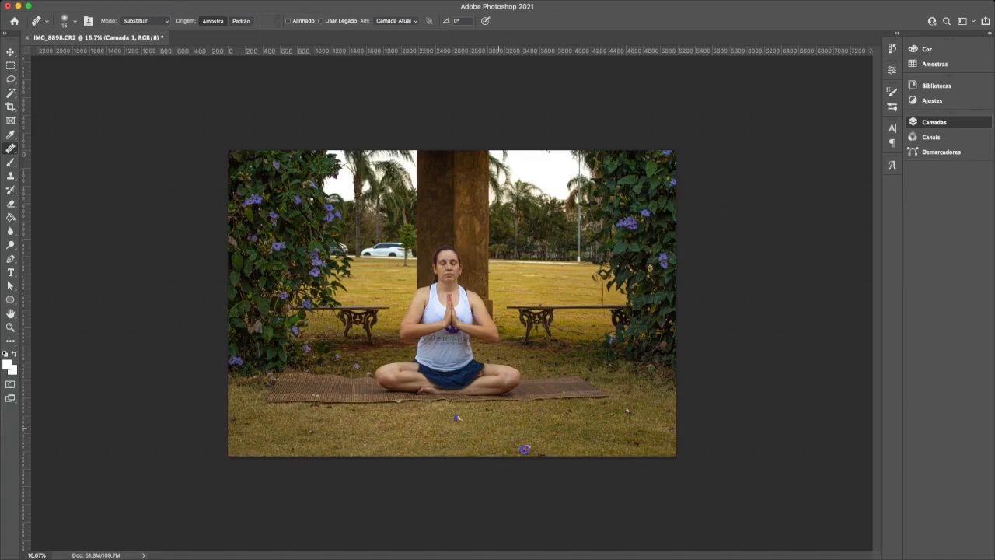
key("]")
key("]")
key("]")
left_click(521, 448)
left_click(458, 418)
Try the Healing Brush on the trees behind the pillar and on the woman's forehead.
key("super+equal")
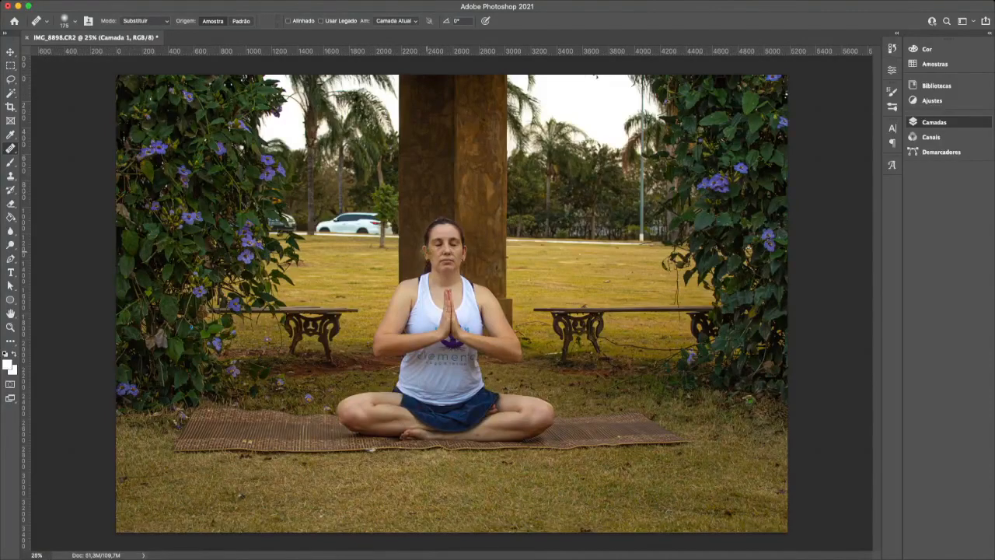
key("super+equal")
key("super+equal")
key("super+equal")
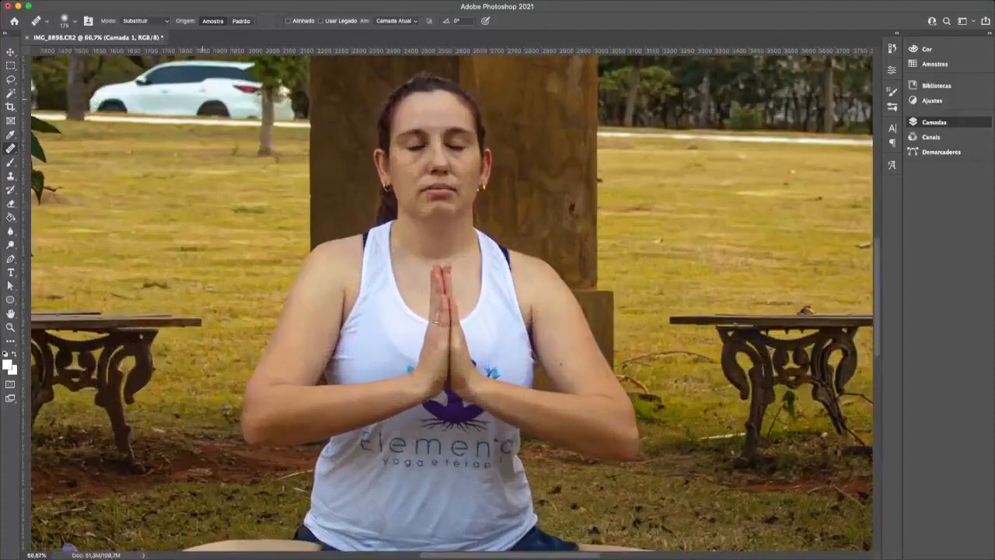
key("super+equal")
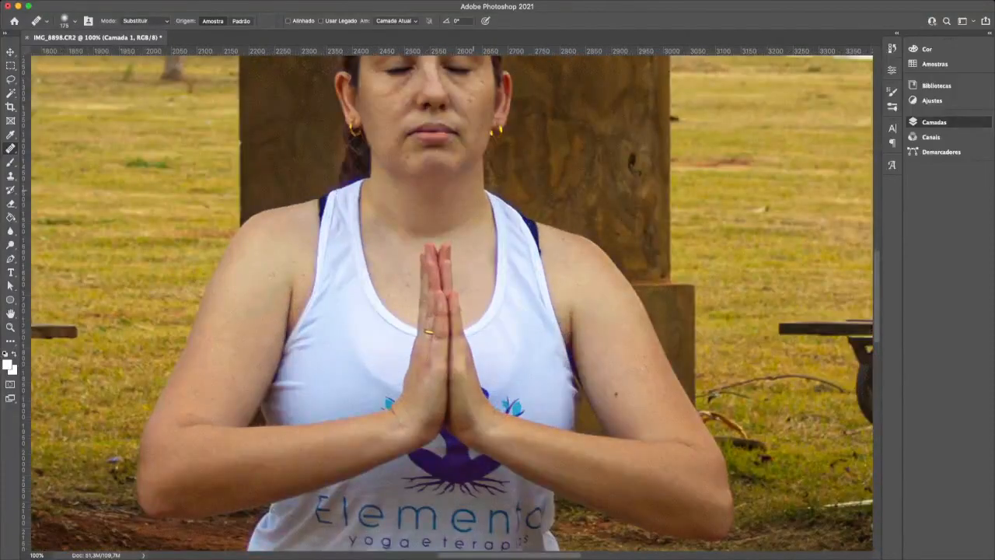
scroll(451, 299, "up", 5)
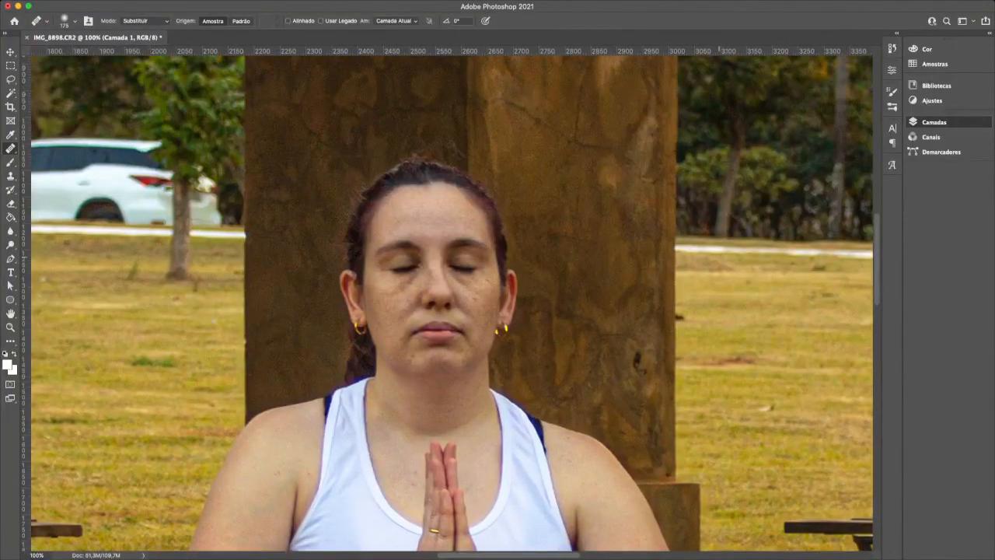
left_click(800, 180)
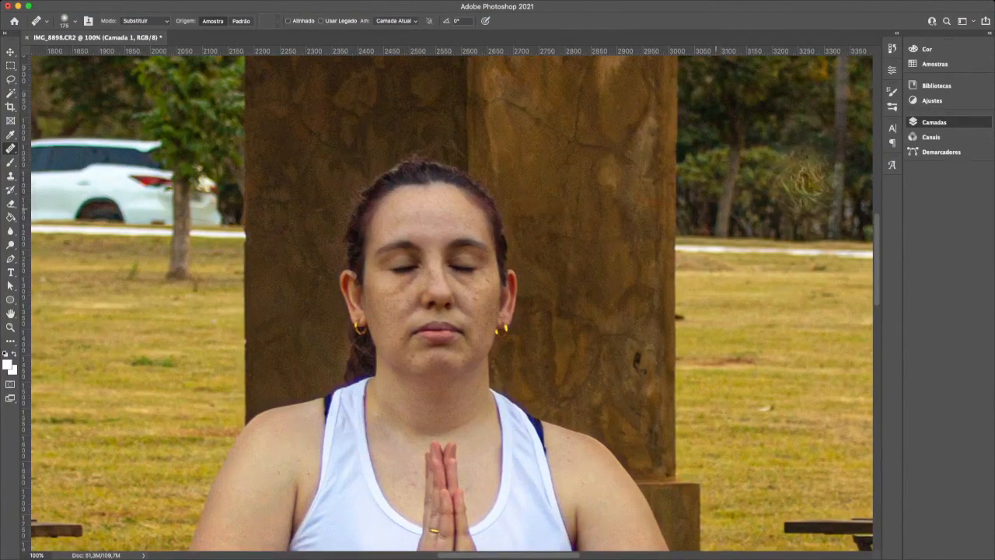
left_click(406, 218)
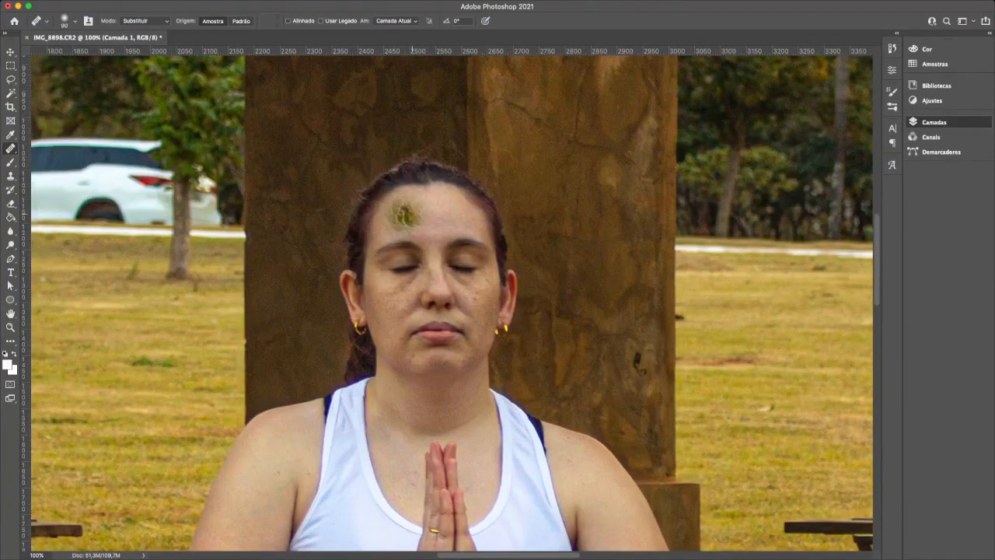
Retouch the skin marks on the woman's cheek and below her eye with a smaller Healing Brush.
left_click(386, 322)
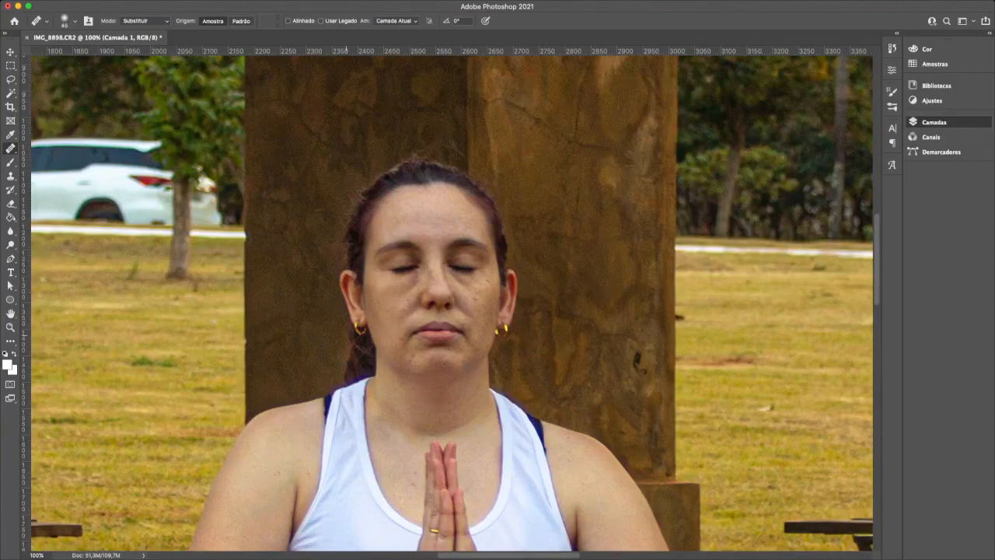
left_click(365, 328)
left_click(400, 298)
left_click(393, 302)
Smooth the skin under both closed eyes with the content-aware Spot Healing Brush, and return to the whole image.
key("shift+j")
key("shift+j")
key("shift+j")
key("shift+j")
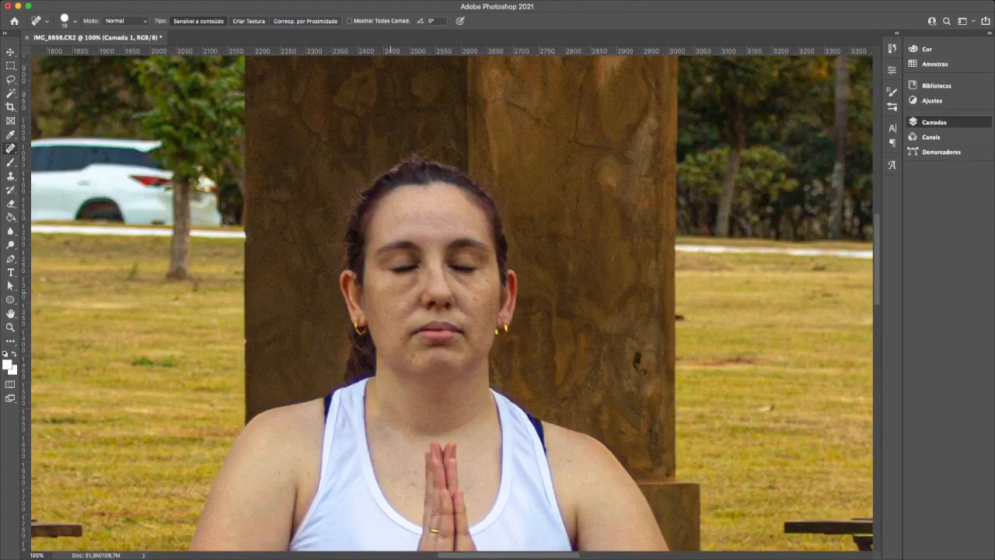
left_click_drag(389, 292, 417, 274)
left_click_drag(457, 277, 469, 280)
mouse_move(407, 293)
left_mouse_down()
mouse_move(421, 274)
mouse_move(412, 275)
left_mouse_up()
left_click(406, 291)
key("super+0")
key("super+minus")
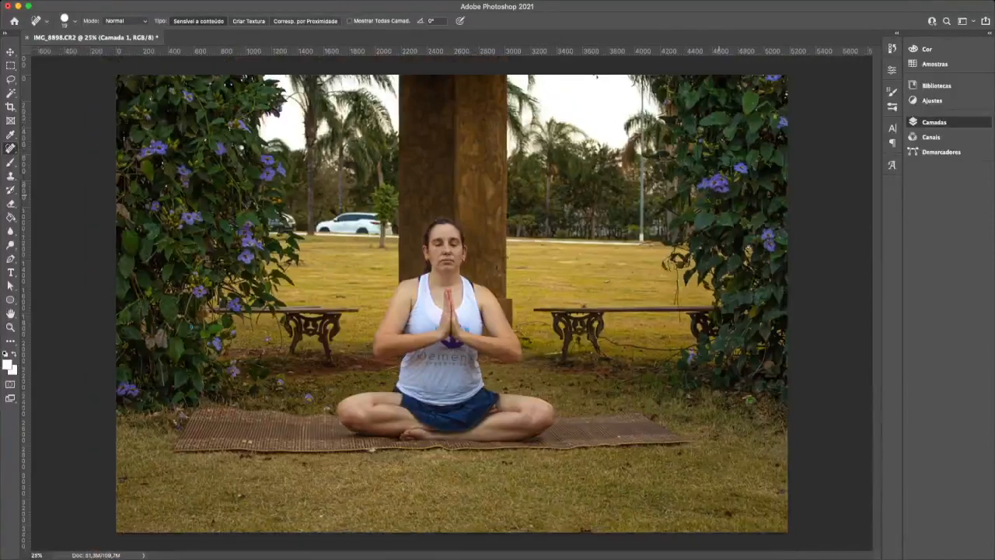
Touch up the remaining lines under both eyes at 100% zoom with the Spot Healing Brush, and fit the image to the window.
key("super+plus")
key("super+plus")
key("super+plus")
key("super+plus")
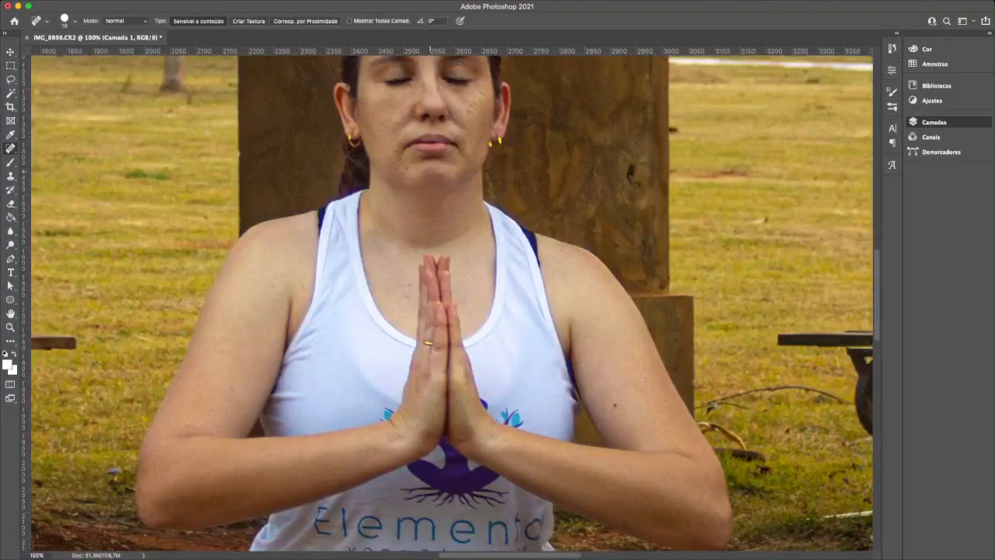
scroll(451, 303, "up", 3)
left_click_drag(393, 180, 386, 187)
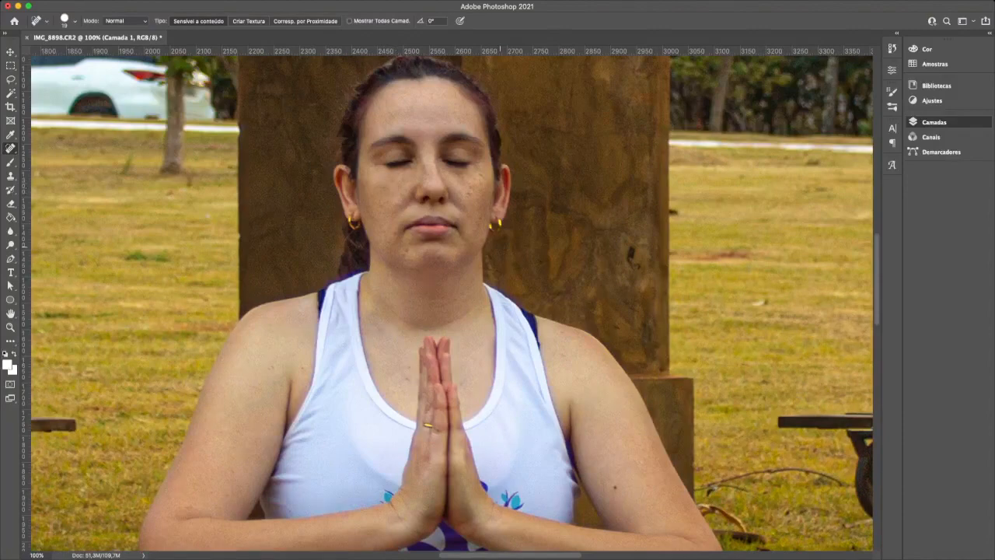
left_click_drag(455, 174, 471, 176)
key("super+0")
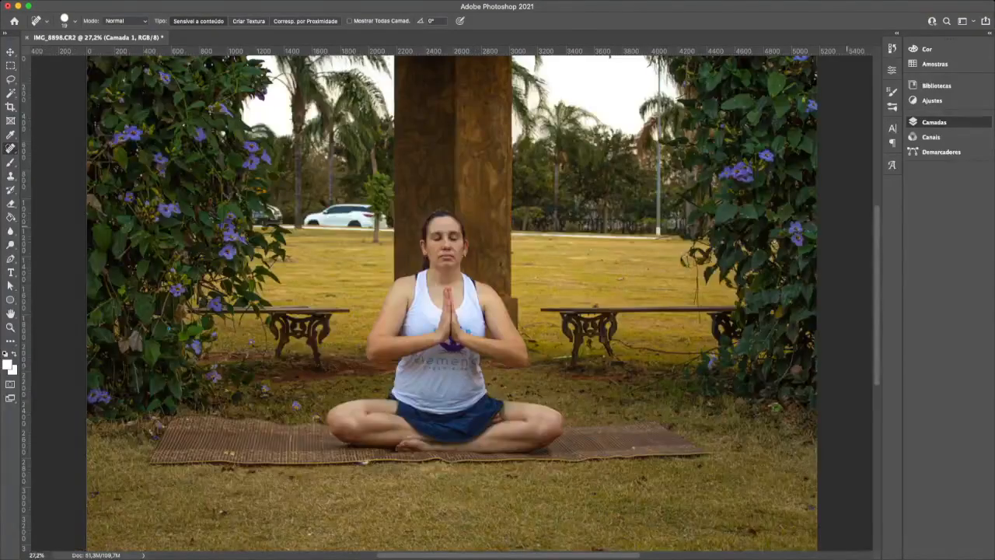
Compare the retouched portrait with the underlying original photo in a reduced view, and start the Liquify filter.
key("super+")
key("super+")
key("super+minus")
key("super+minus")
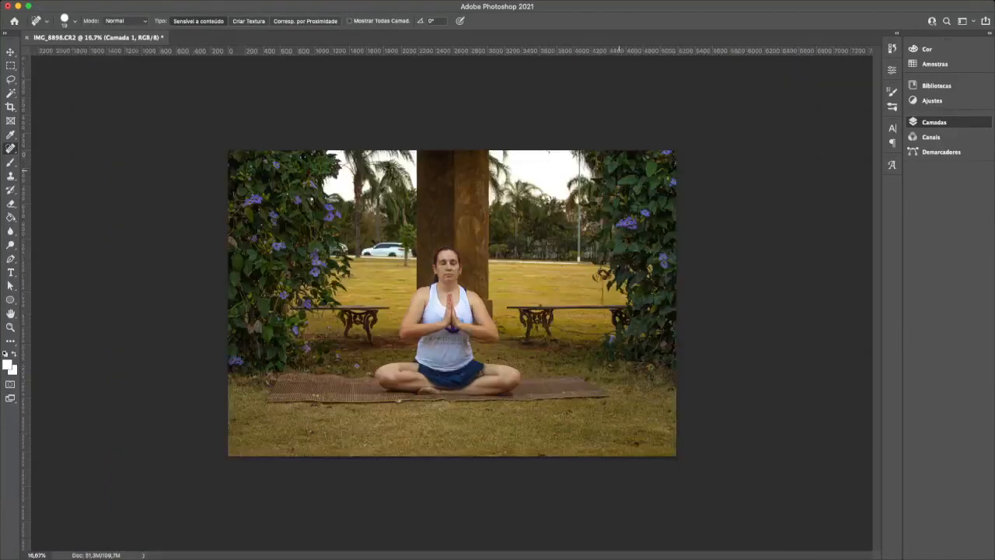
key("super+plus")
key("super+minus")
key("super+")
key("super+")
key("super+")
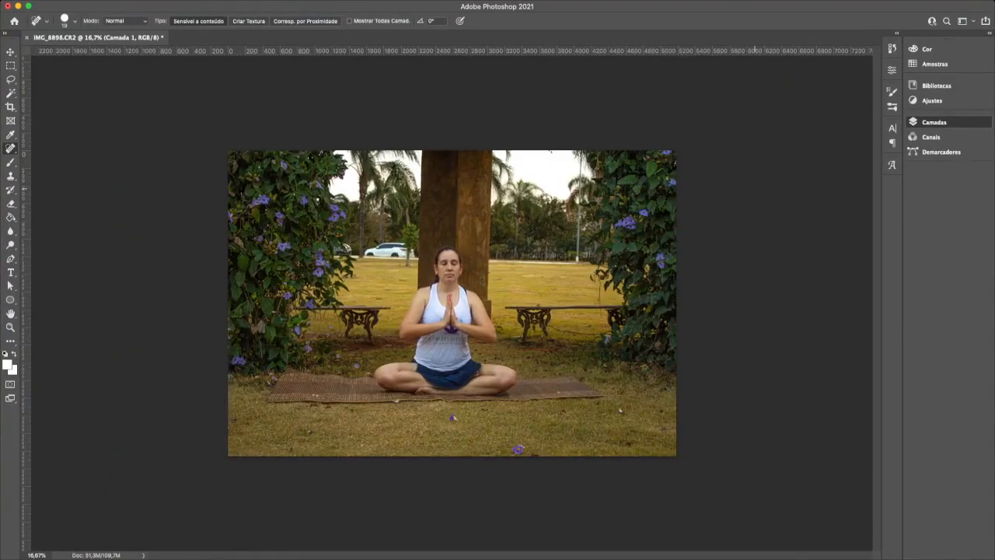
key("super+")
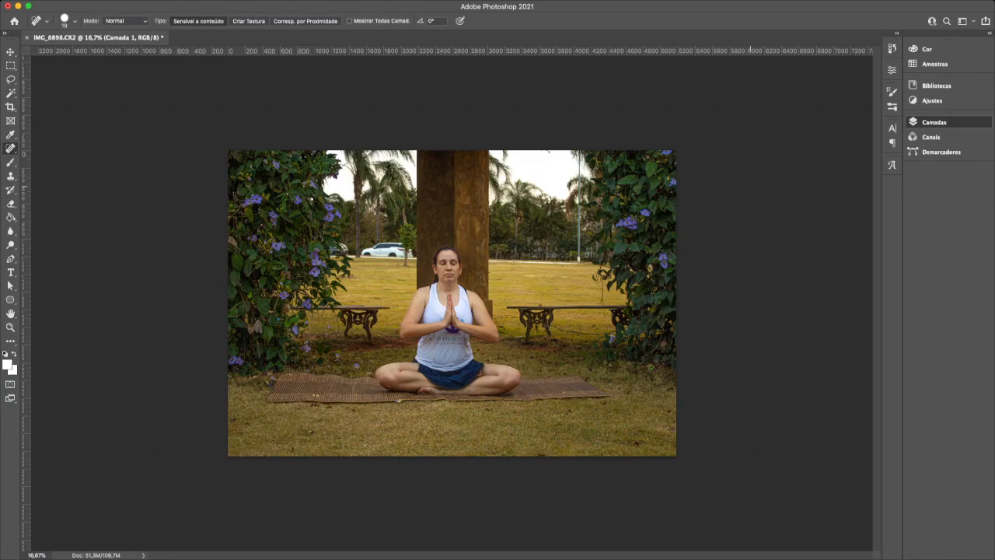
key("super+")
key("super+")
key("shift+super+x")
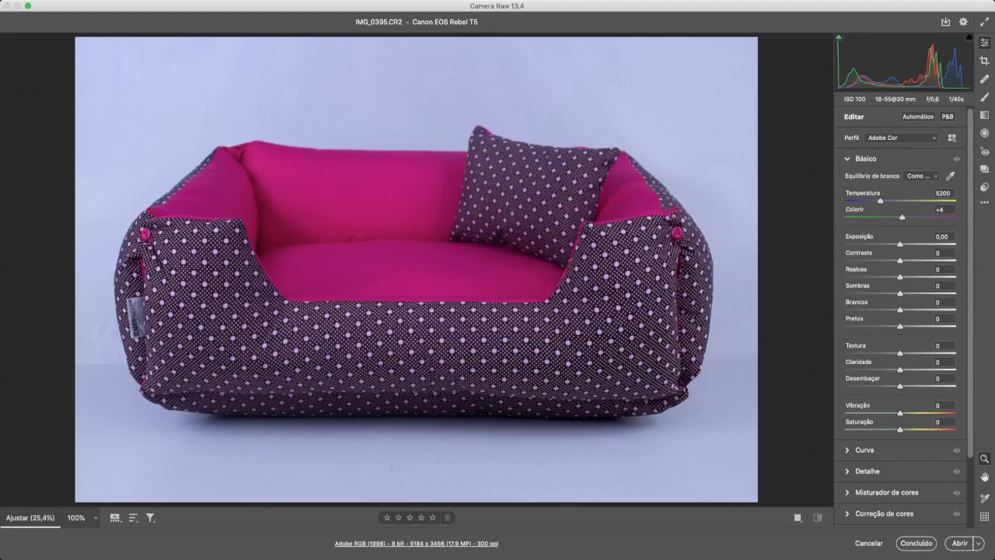
Correct the pet bed photo's white balance to Temperatura 8200 and Colorir -27, and compare it with the uncorrected colours.
key("super+u")
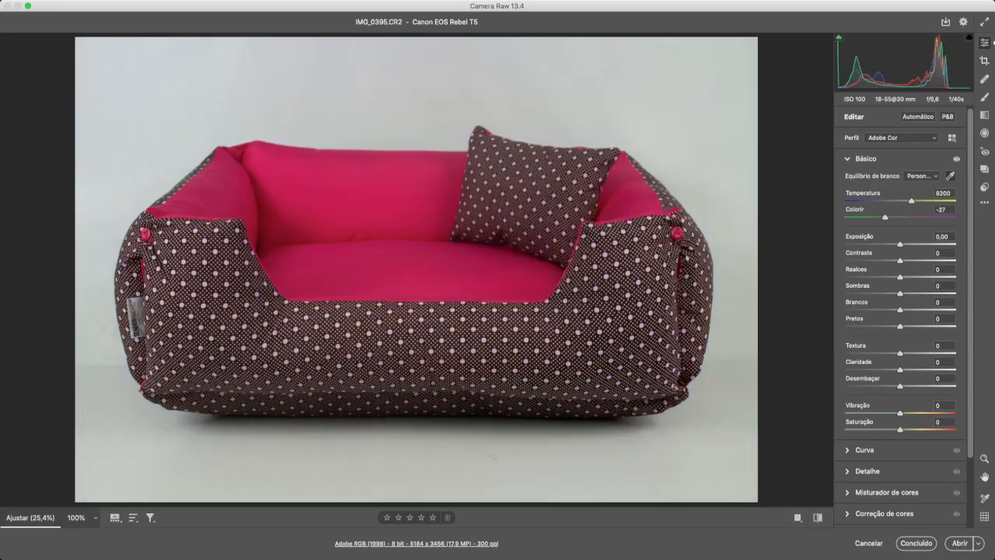
key("super+z")
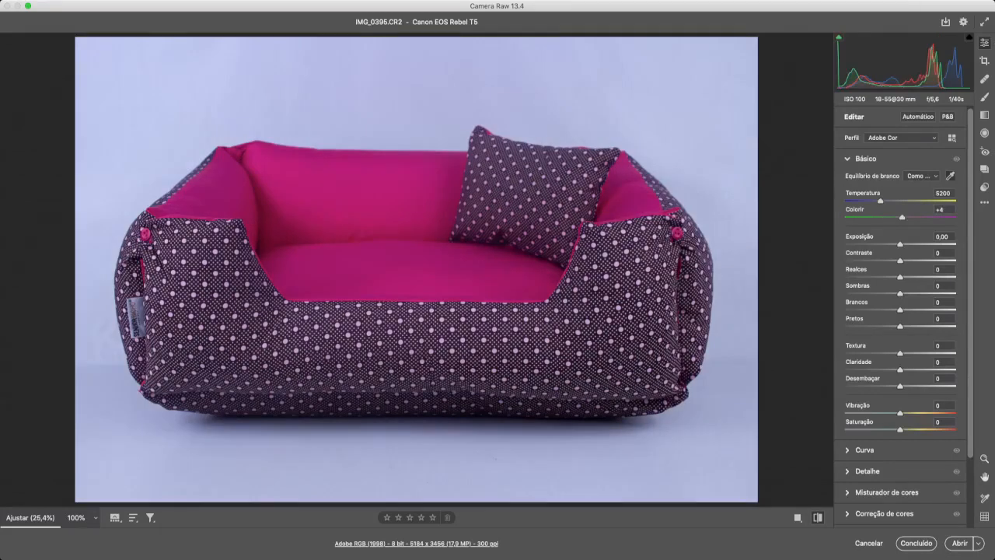
key("super+shift+z")
key("super+z")
key("super+shift+z")
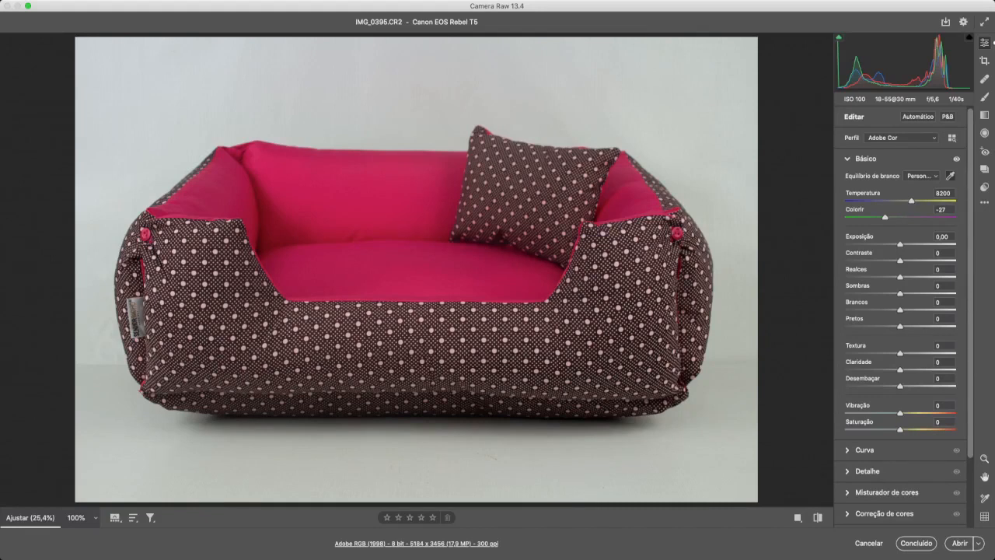
Set Brancos to +75, Sombras to -25 and Pretos to -12, and compare the result with the original photo.
left_click_drag(900, 309, 885, 293)
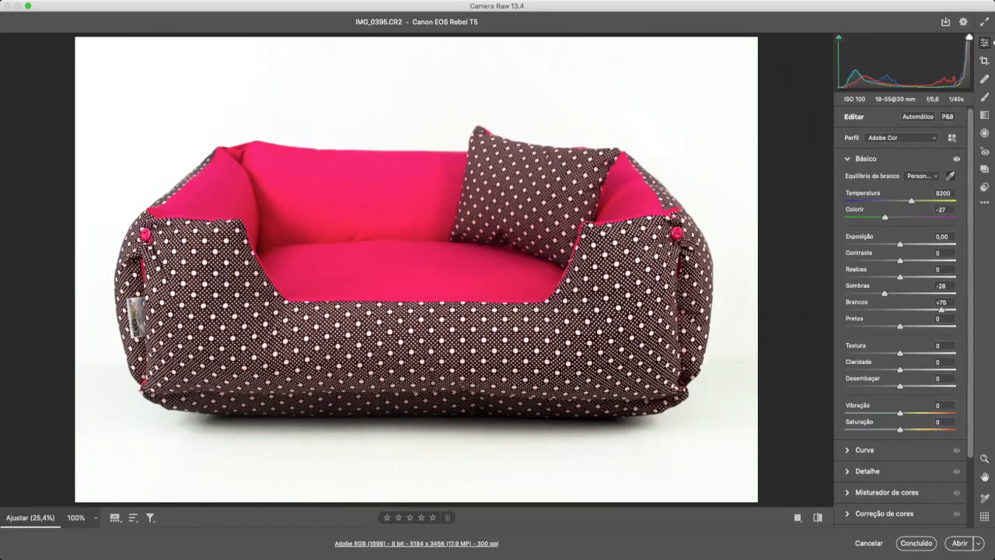
left_click_drag(885, 293, 879, 326)
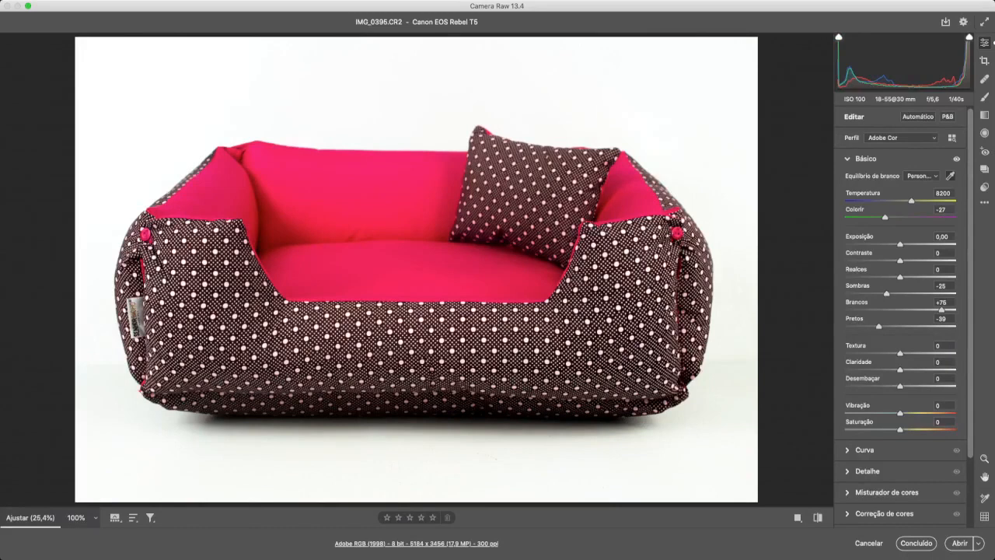
mouse_move(880, 326)
left_mouse_down()
mouse_move(890, 326)
mouse_move(851, 326)
mouse_move(903, 326)
mouse_move(893, 326)
left_mouse_up()
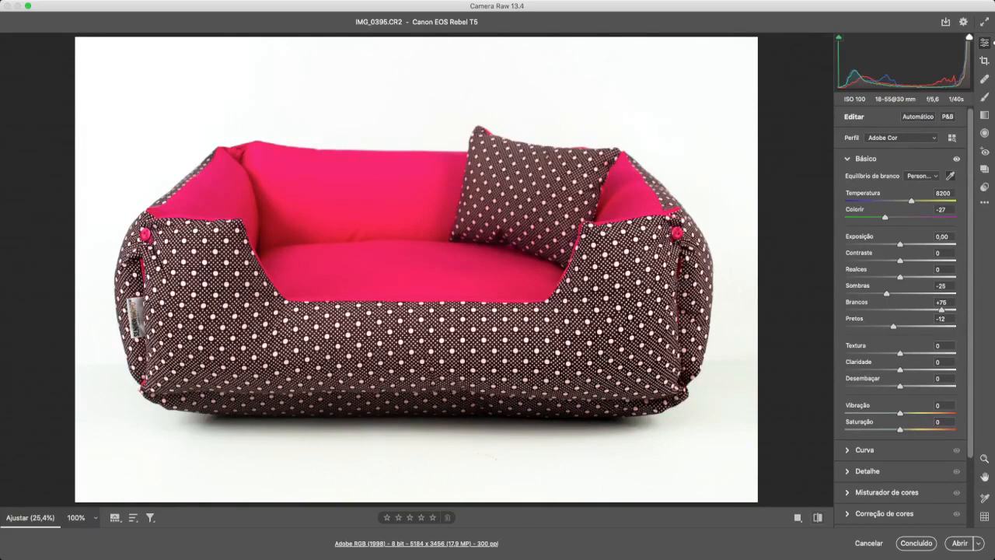
left_click(817, 517)
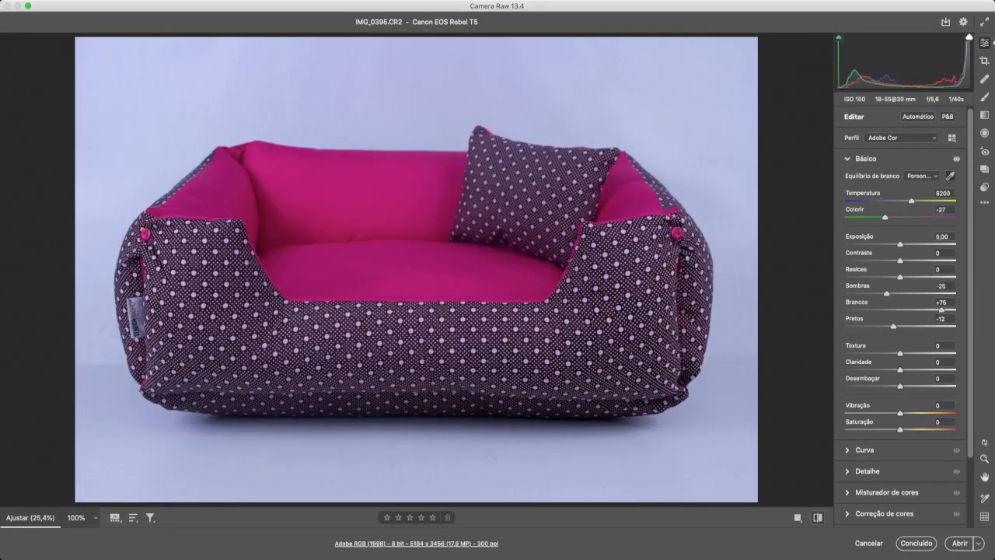
left_click(817, 517)
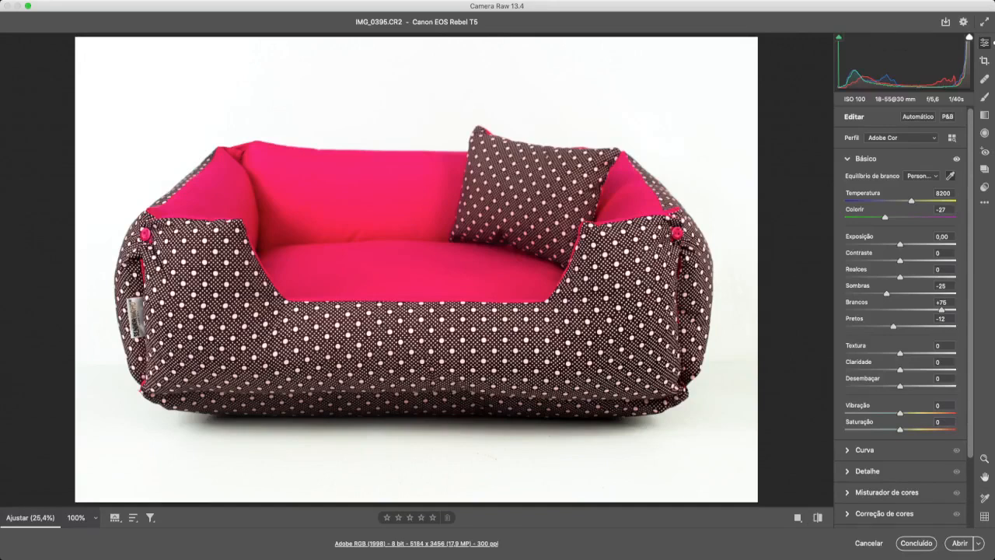
Set Sombras to -6, Realces to -1 and Claridade to +21, keeping Desembaçar at 0.
left_click_drag(887, 293, 900, 277)
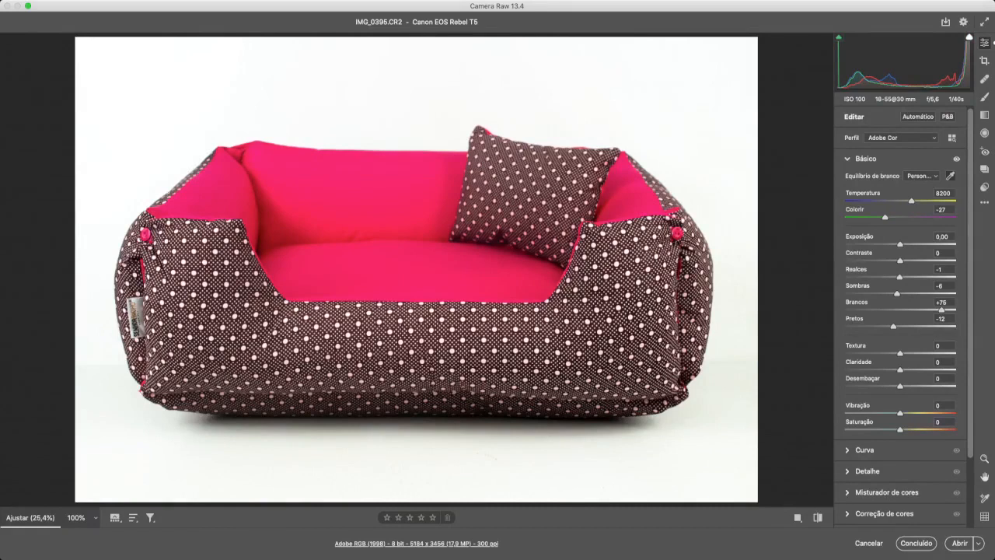
mouse_move(900, 369)
left_mouse_down()
mouse_move(921, 369)
mouse_move(912, 369)
left_mouse_up()
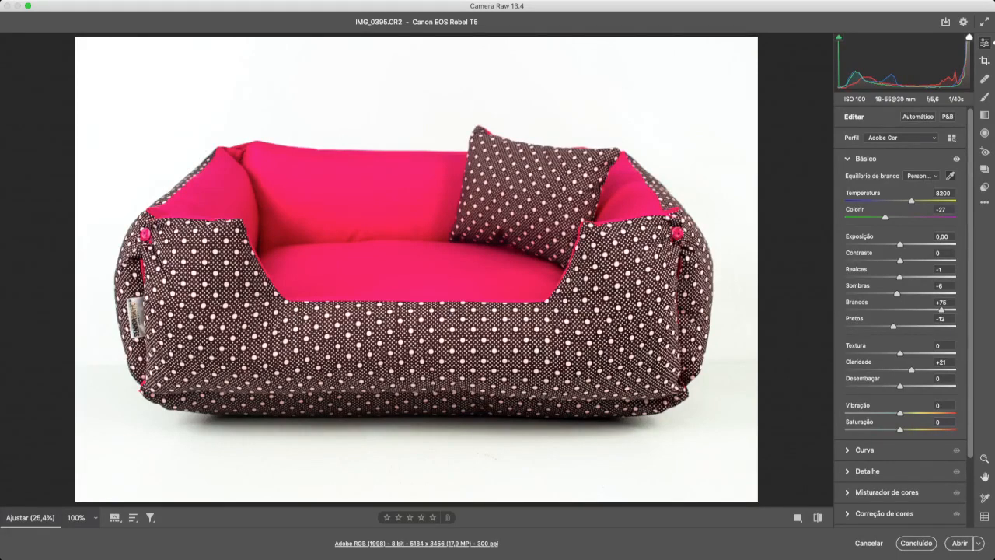
mouse_move(901, 386)
left_mouse_down()
mouse_move(927, 386)
mouse_move(900, 385)
left_mouse_up()
Test the extremes of the colour intensity settings, and set Vibração to +9 and Saturação to +2.
left_click_drag(900, 412, 955, 412)
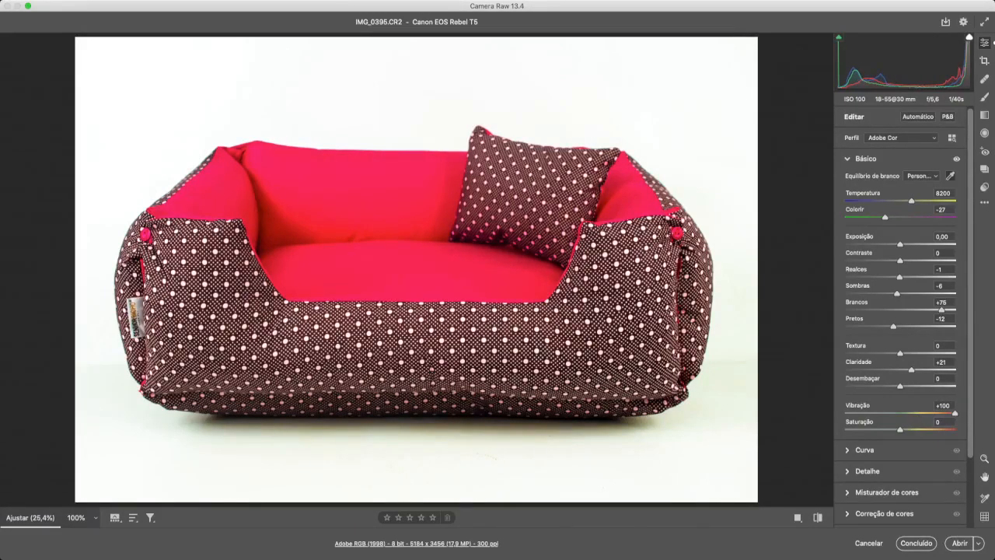
left_click_drag(900, 428, 955, 429)
left_click_drag(899, 413, 905, 413)
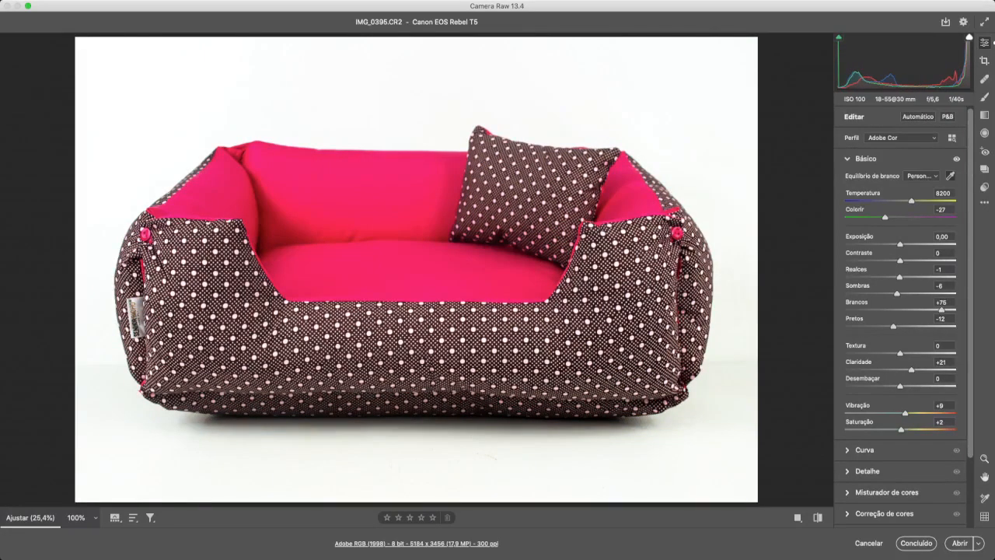
Set Vibração to 0 and open the corrected pet bed photo in Photoshop.
left_click(943, 405)
type("00")
key("alt")
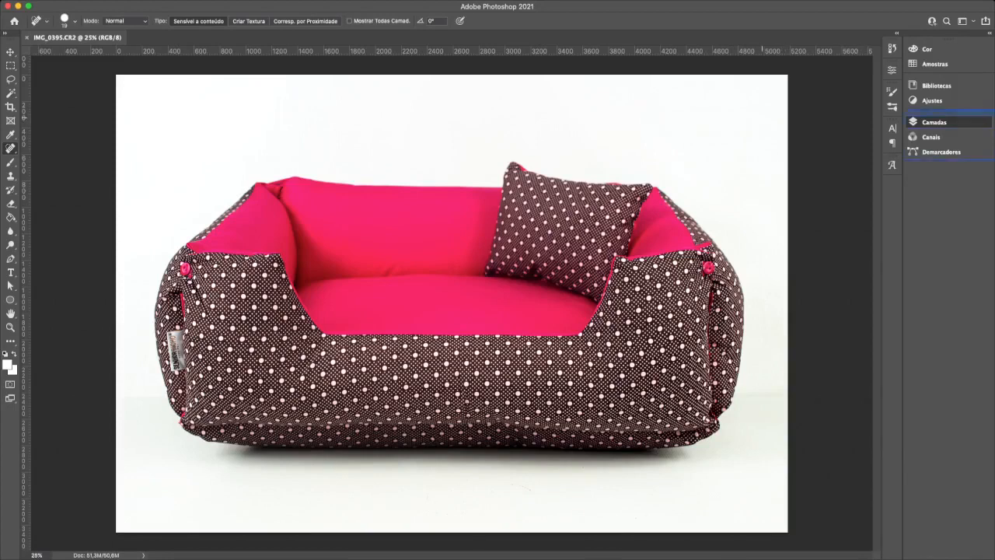
Separate Camadas into its own group below Demarcadores, and briefly expand and collapse the neighbouring history and properties panels.
left_click_drag(934, 122, 934, 160)
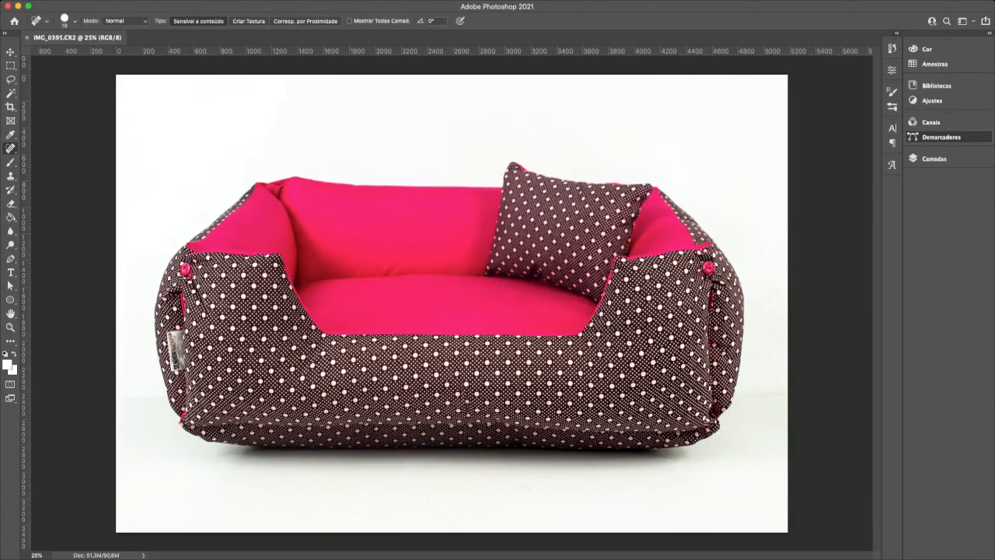
left_click(896, 33)
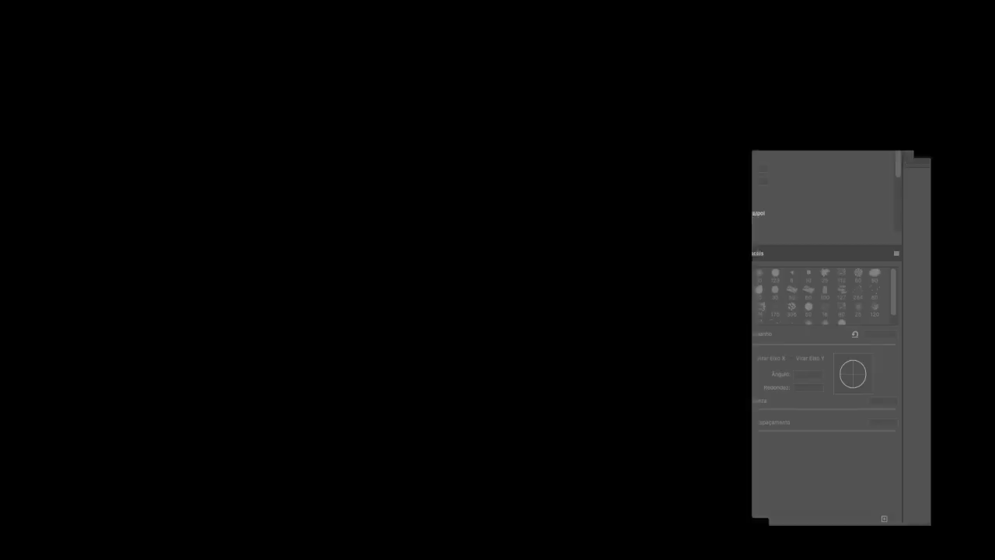
mouse_move(934, 159)
left_mouse_down()
mouse_move(925, 159)
mouse_move(934, 159)
left_mouse_up()
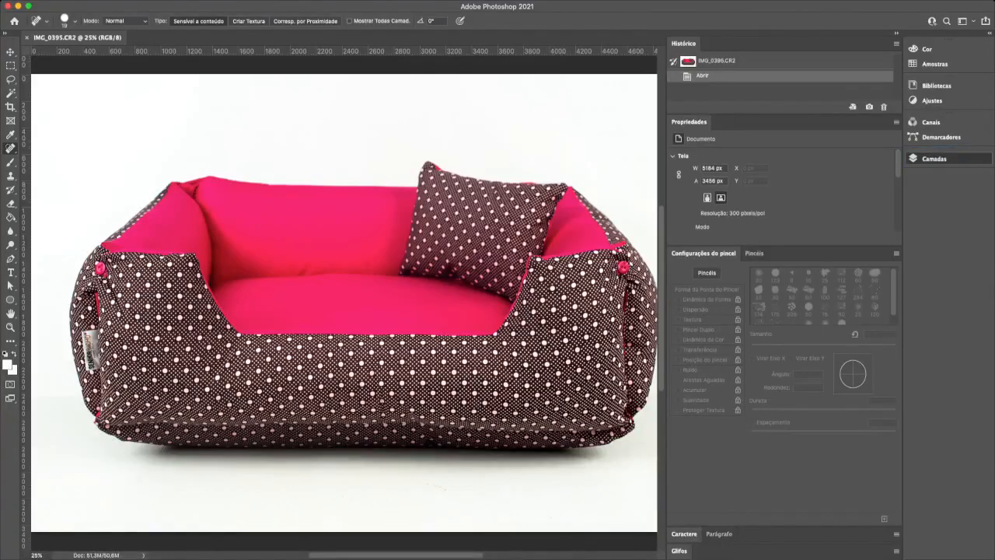
left_click(896, 33)
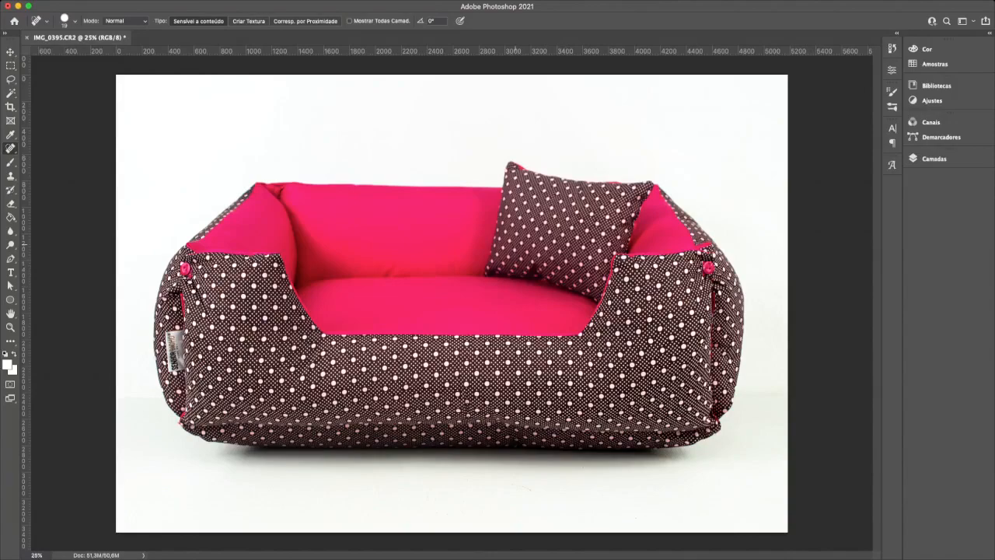
Duplicate the pet bed photo onto a new layer for retouching the polka-dot cushion.
key("super+plus")
key("super+plus")
key("super+plus")
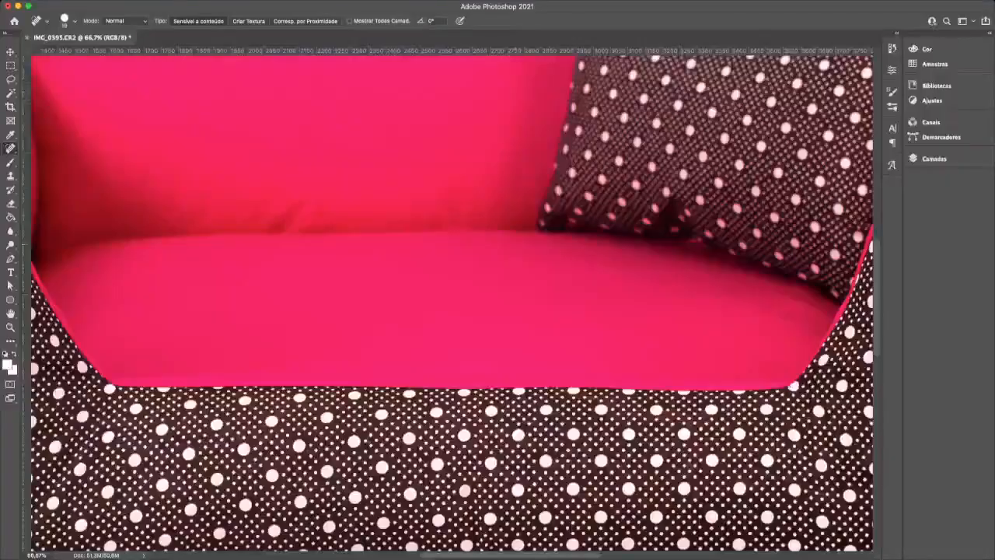
left_click_drag(525, 220, 279, 328)
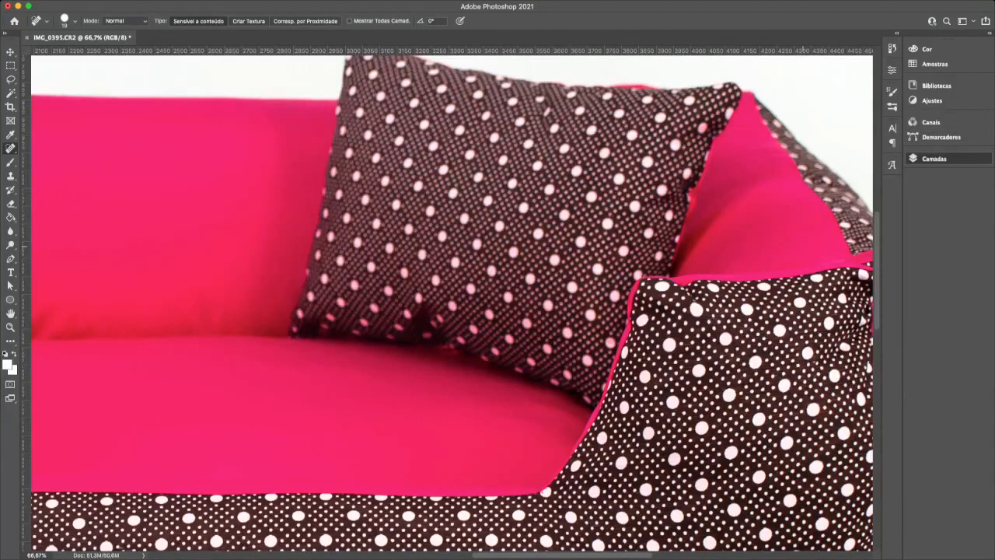
key("super+j")
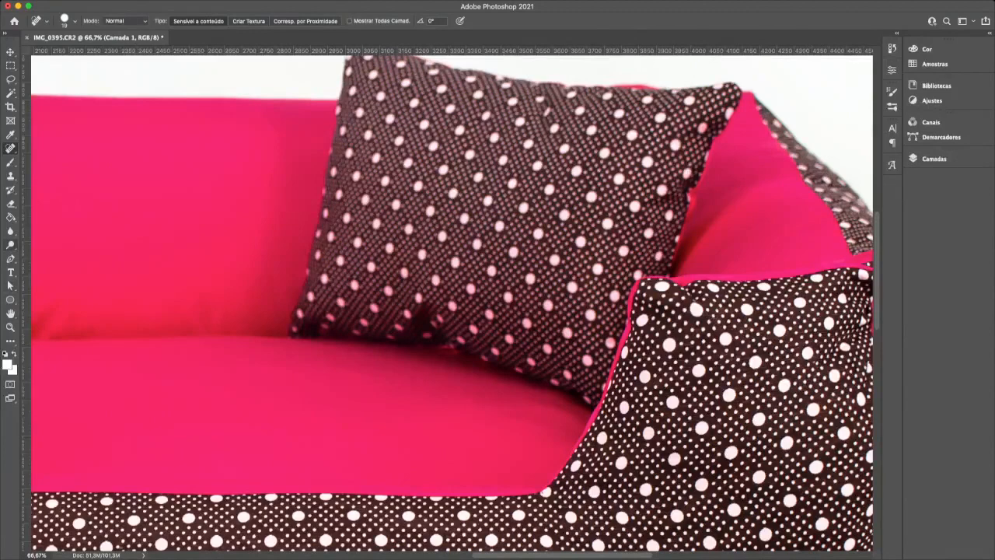
Desaturate the pink cast on the polka-dot cushion with the Sponge tool in Remover saturação mode at 100% flow, undoing the Burn test stroke.
key("o")
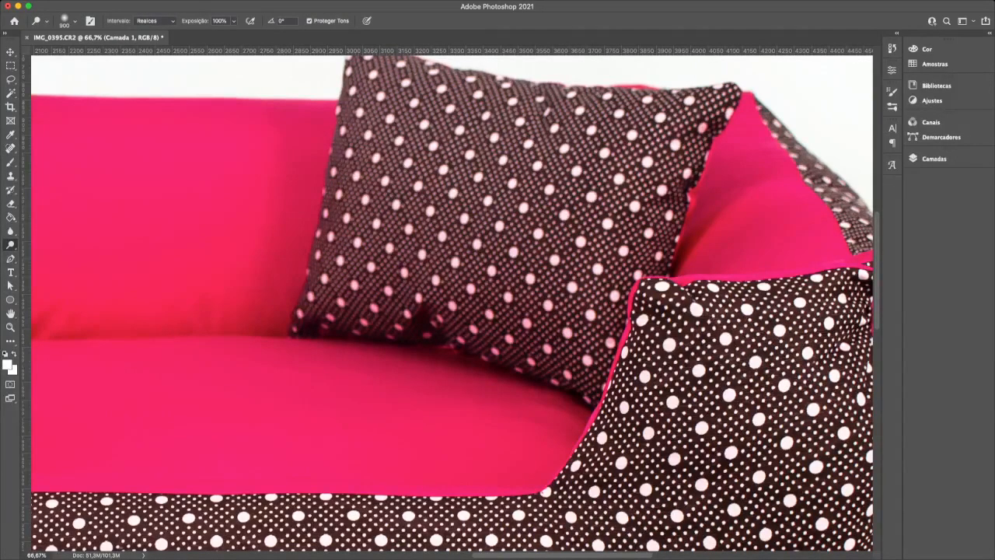
key("shift+o")
mouse_move(389, 300)
left_mouse_down()
mouse_move(424, 294)
mouse_move(385, 295)
left_mouse_up()
key("super+z")
left_click(10, 231, "alt")
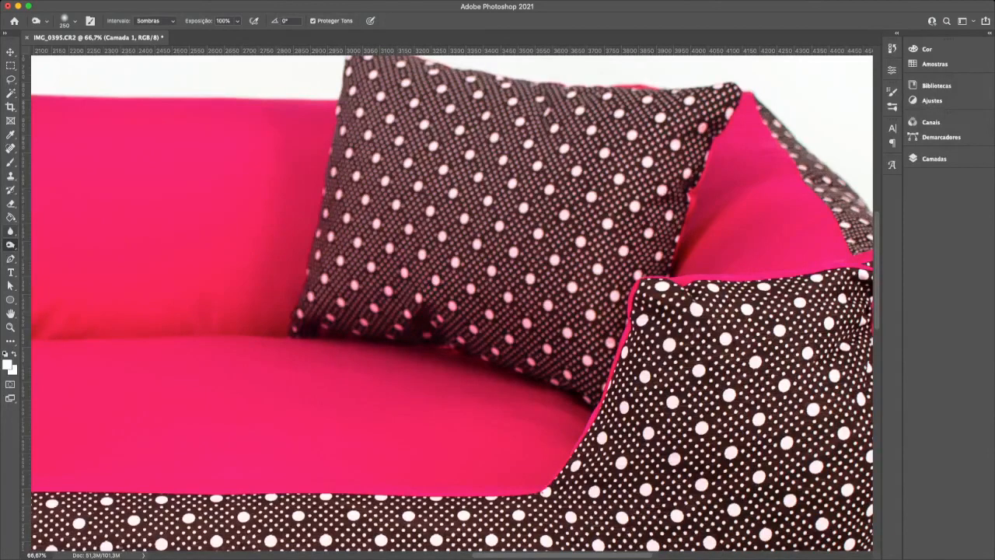
left_click(10, 231, "alt")
key("shift+o")
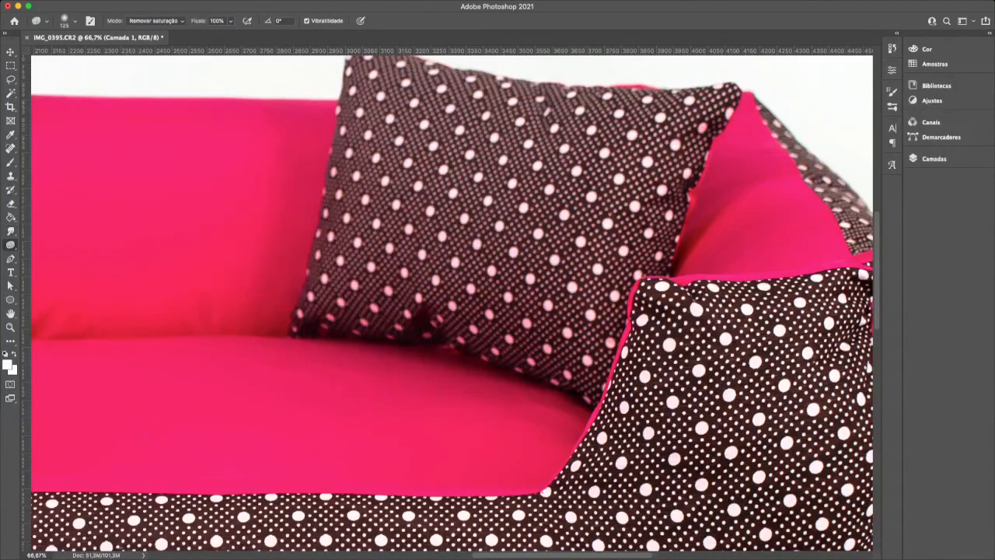
key("shift+o")
key("shift+o")
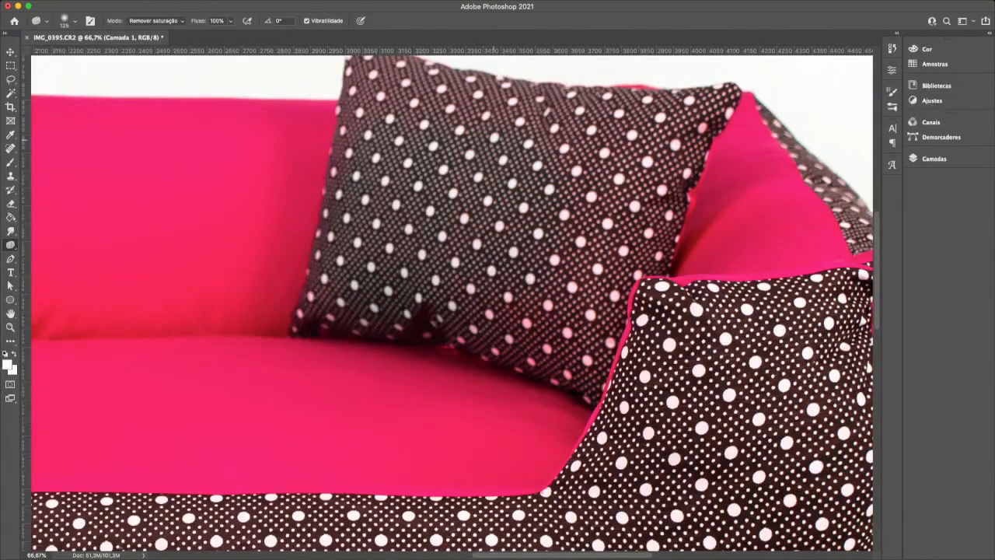
scroll(451, 303, "up", 5)
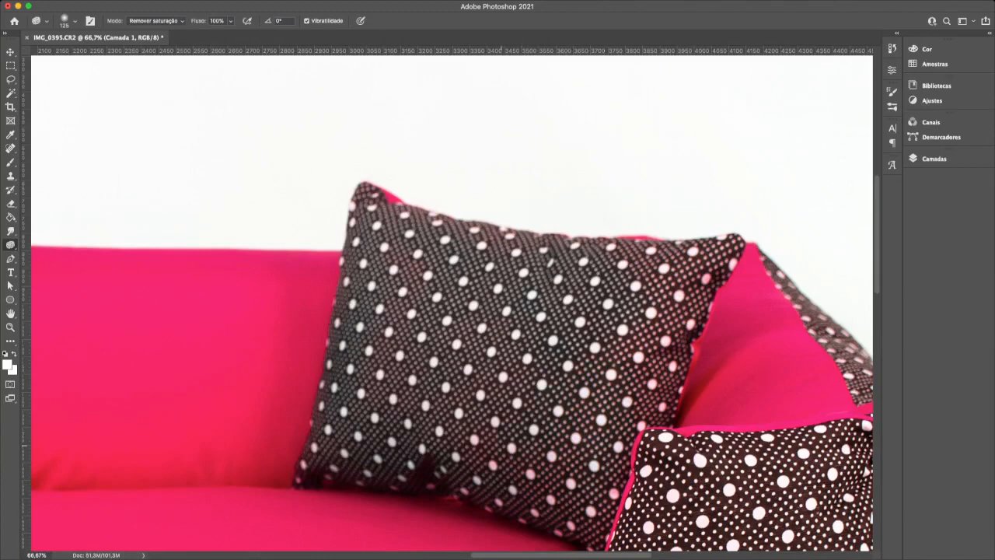
scroll(563, 391, "right", 3)
scroll(563, 391, "down", 2)
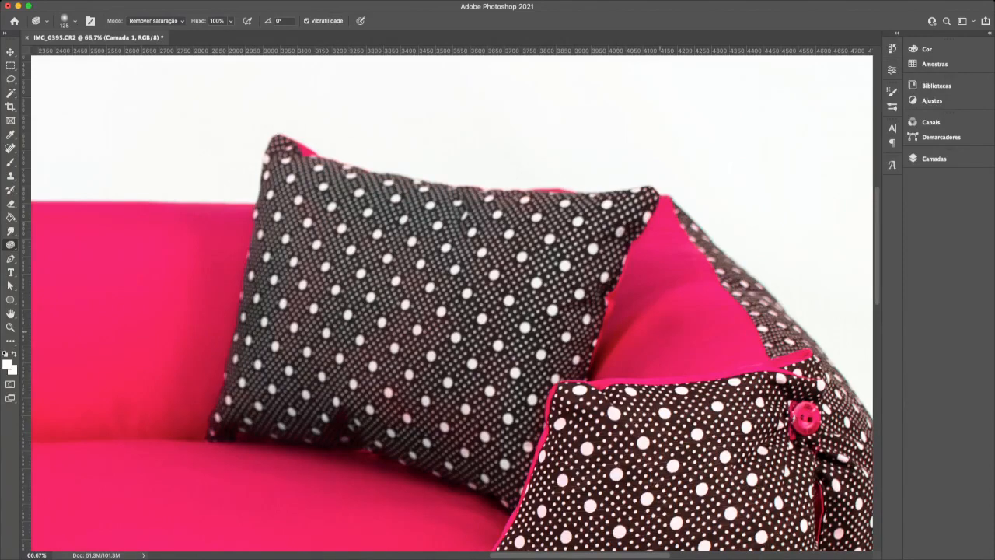
Try desaturating the pink inner side beside the cushion with the Sponge tool, and undo the stroke.
mouse_move(661, 332)
left_mouse_down()
mouse_move(677, 319)
mouse_move(639, 309)
mouse_move(658, 283)
left_mouse_up()
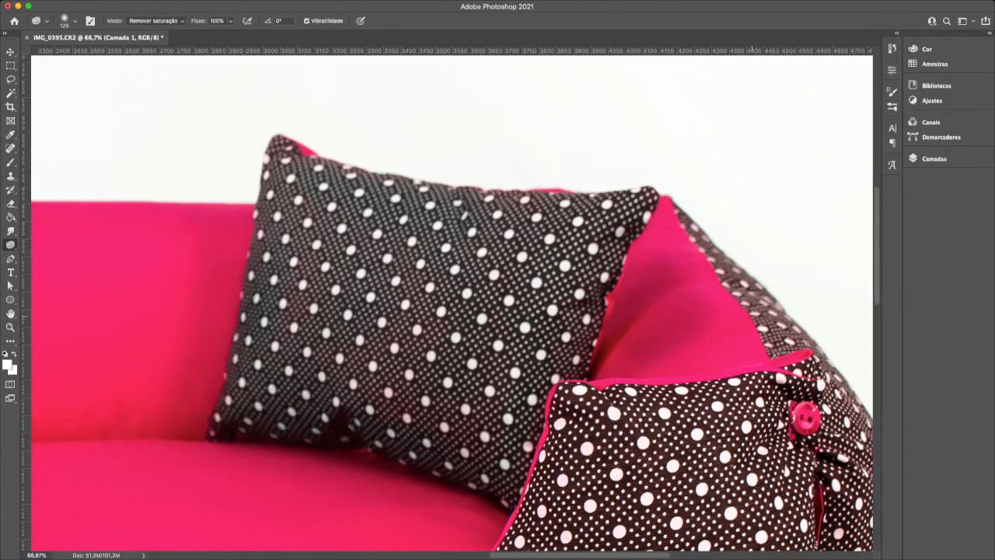
key("super+z")
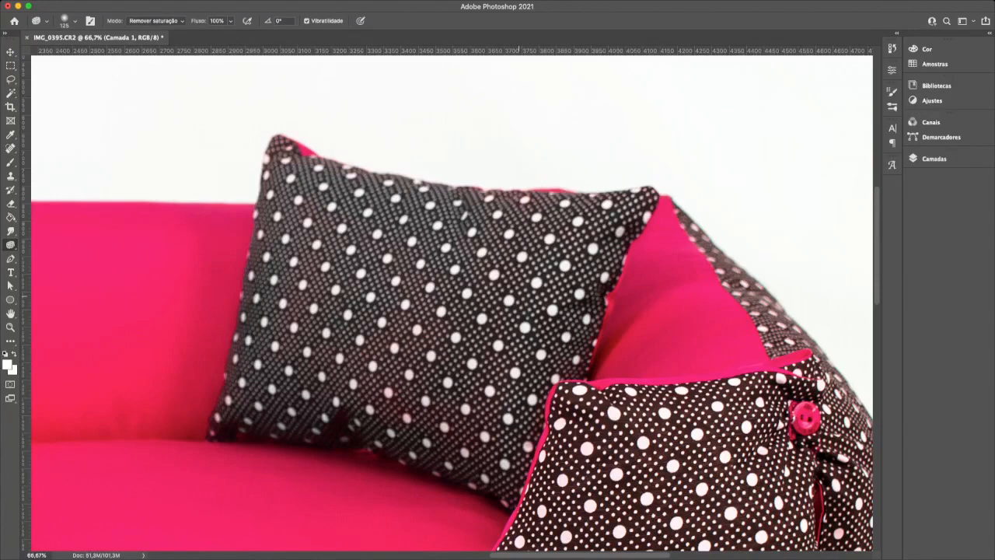
key("super+0")
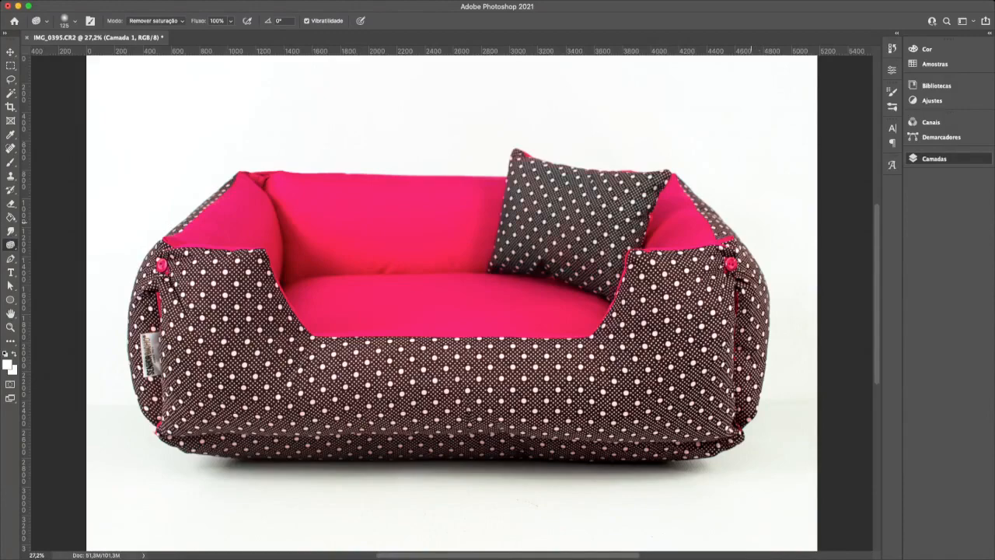
Remove the remaining pink cast from the cushion with the Sponge tool, and compare the retouched layer with the original.
scroll(651, 163, "up", 2)
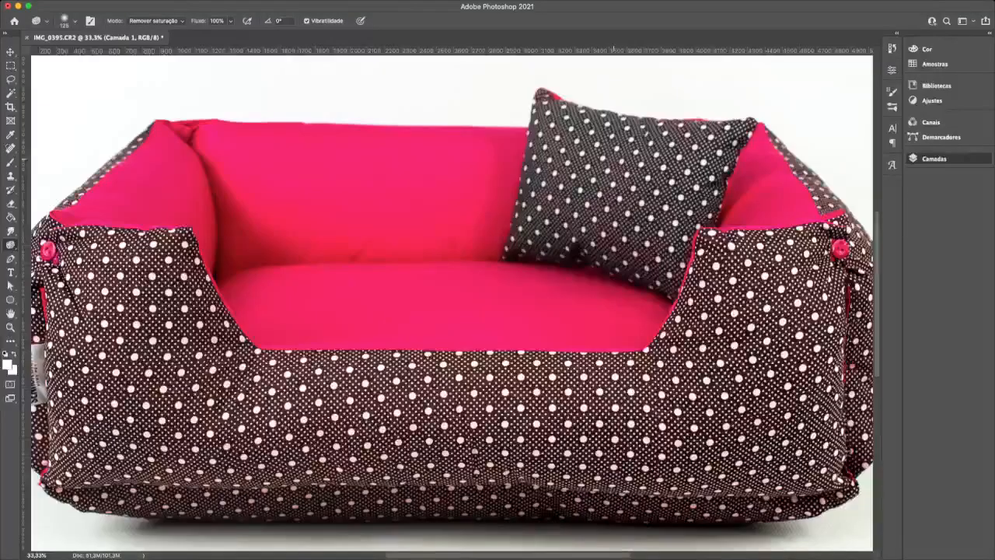
scroll(651, 162, "up", 2)
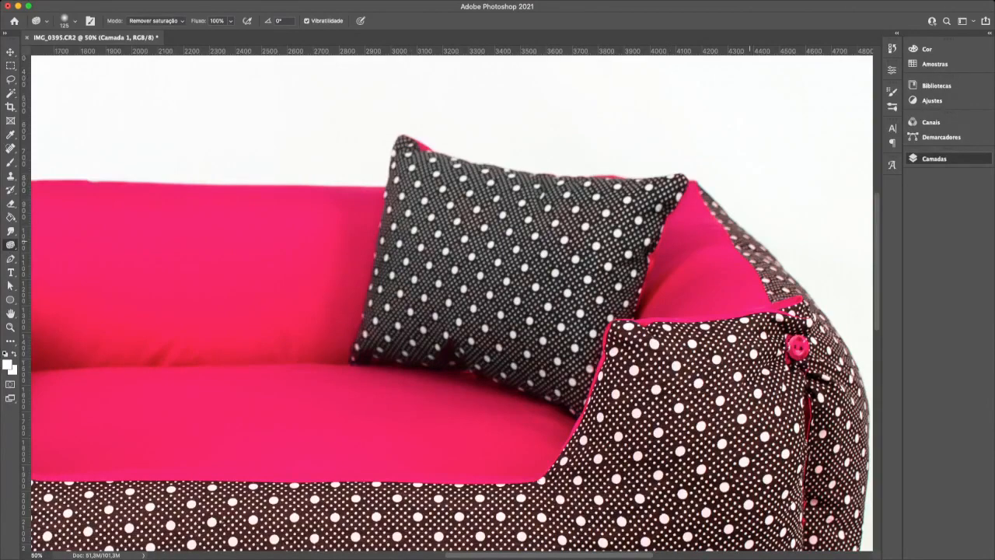
key("super+comma")
key("super+comma")
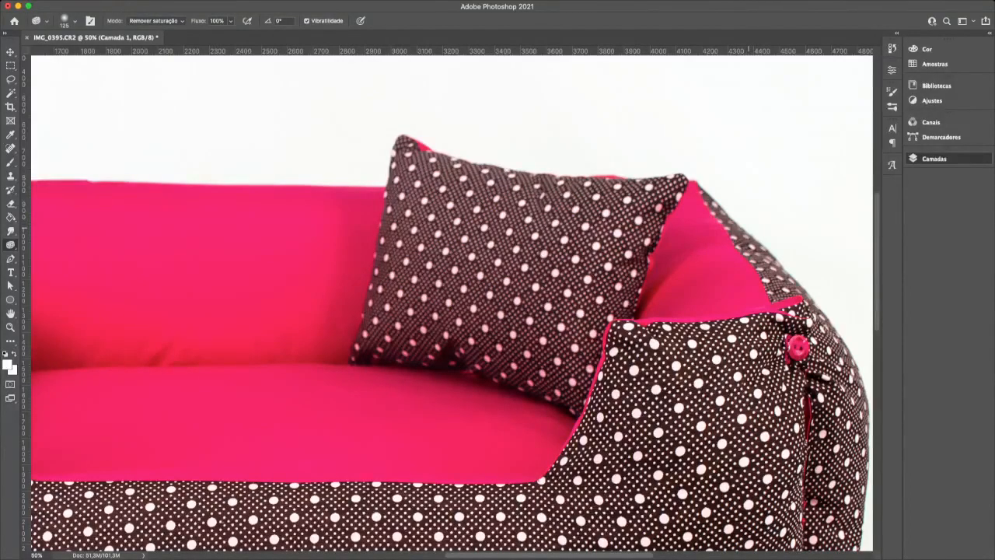
key("super+0")
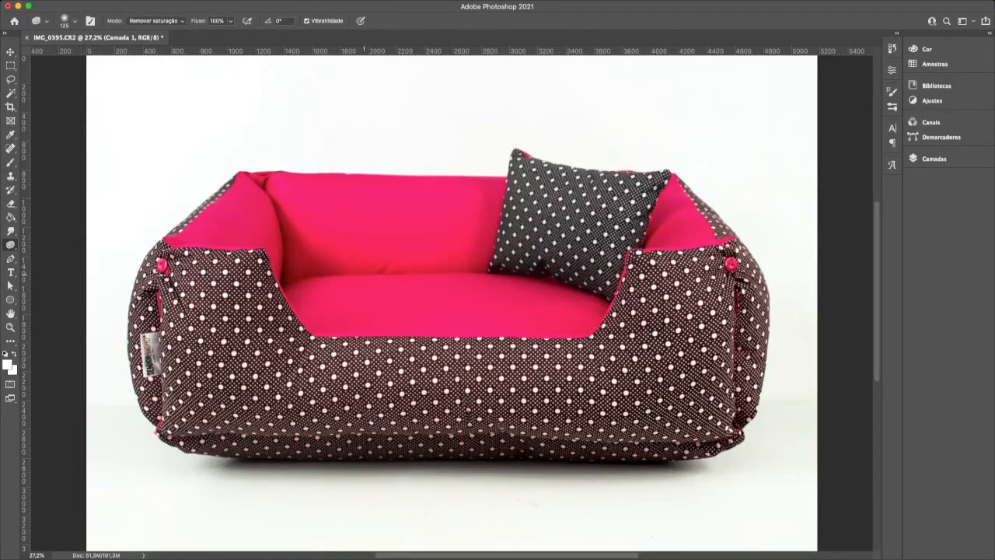
key("super+minus")
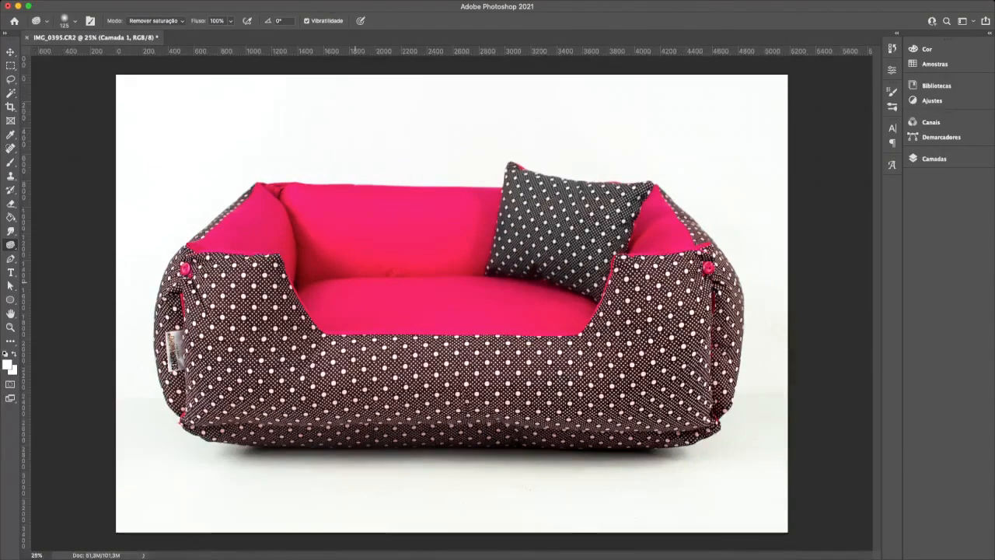
key("super+minus")
key("super+plus")
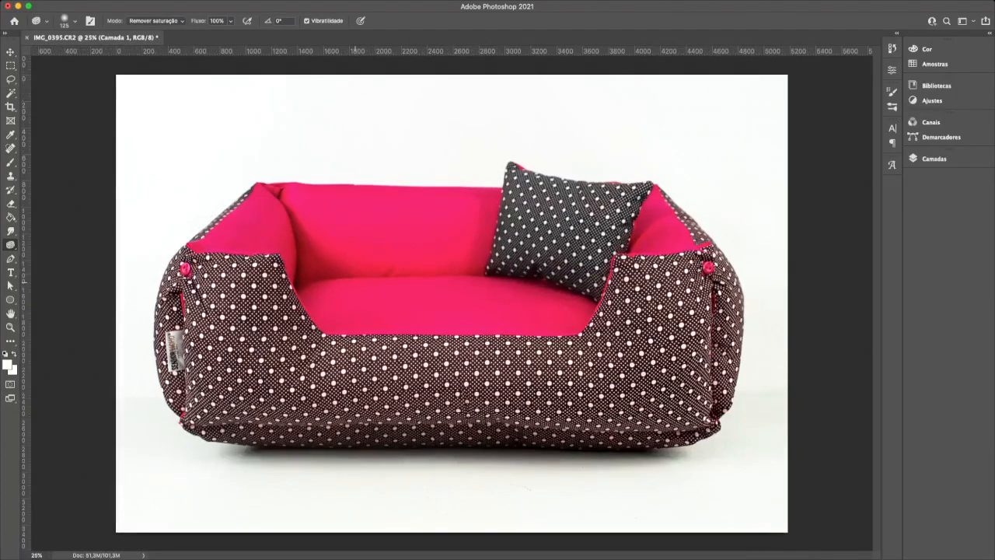
key("super+minus")
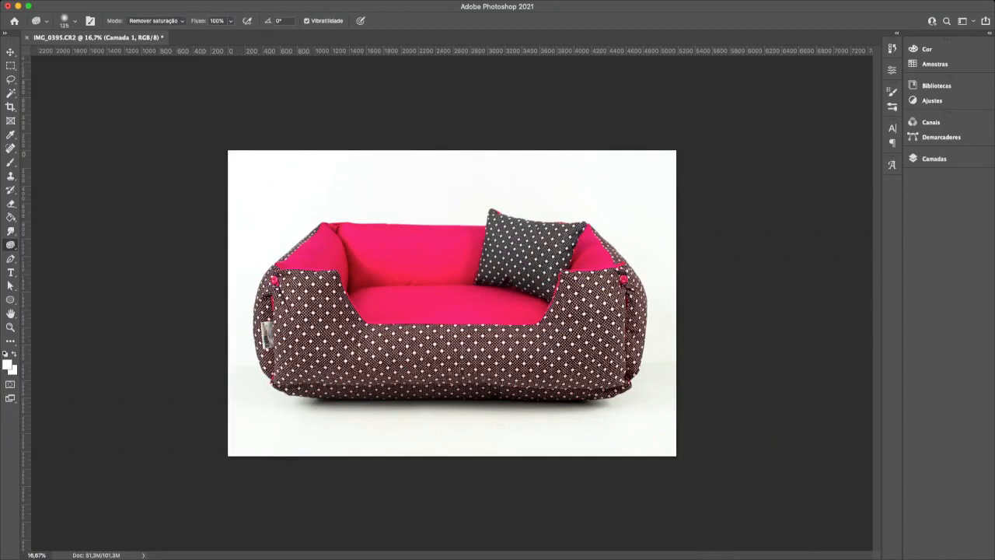
Extend the canvas to a 1:1 square spanning the photo's full width, and fill its empty areas with white on a separate layer.
key("c")
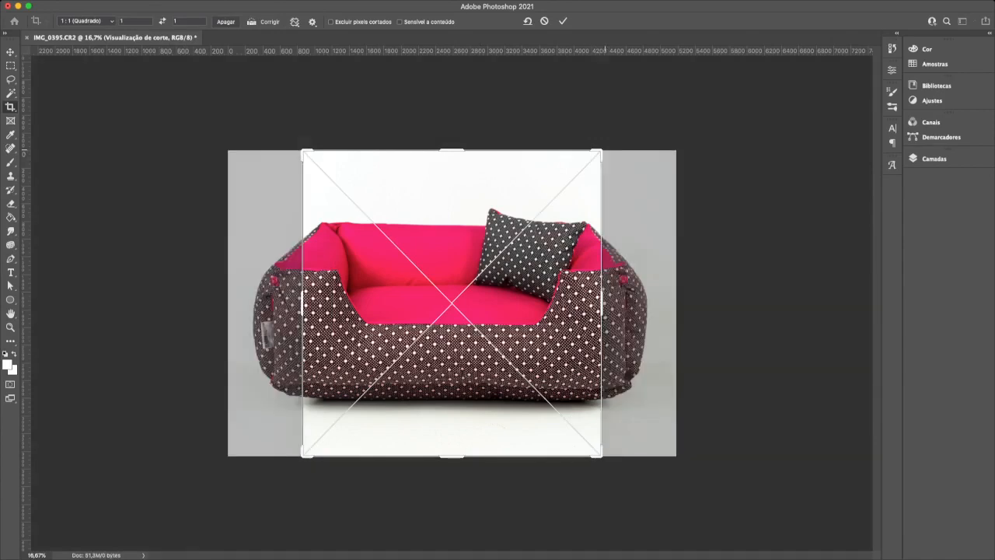
mouse_move(602, 151)
left_mouse_down()
mouse_move(685, 65)
mouse_move(676, 73)
left_mouse_up()
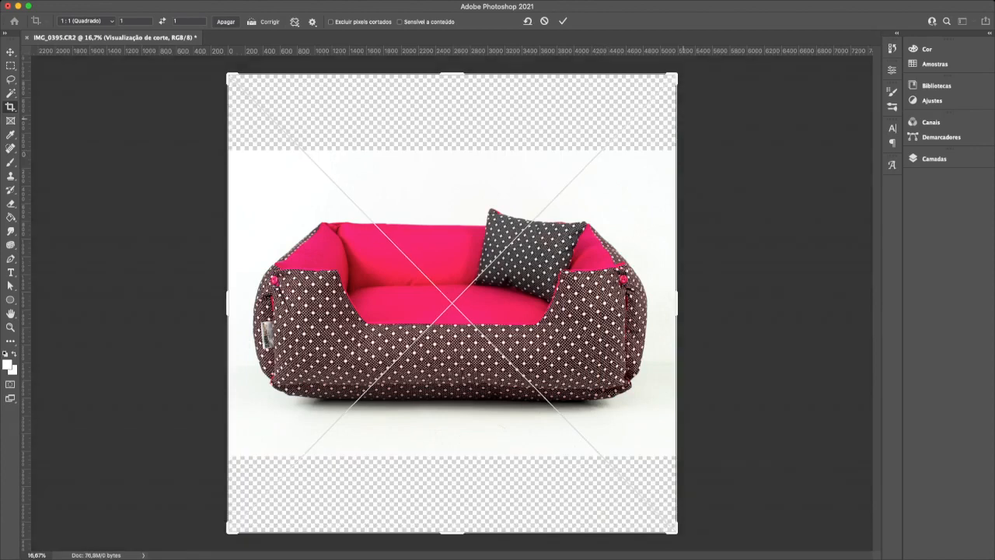
key("Return")
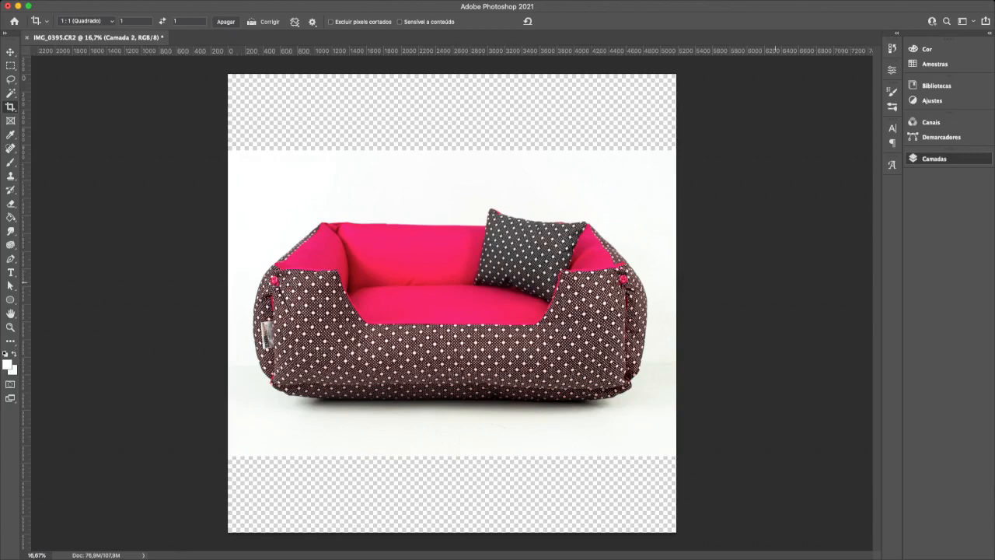
key("alt+BackSpace")
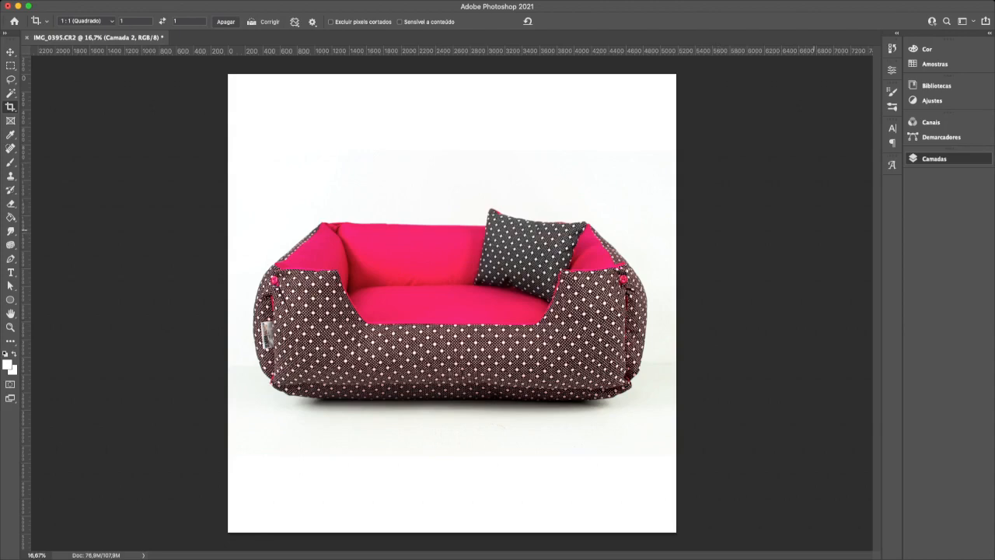
Remove the reddish specks and marks from the floor in front of the pet bed on Camada 1 with a size 40 Spot Healing Brush.
key("super+equal")
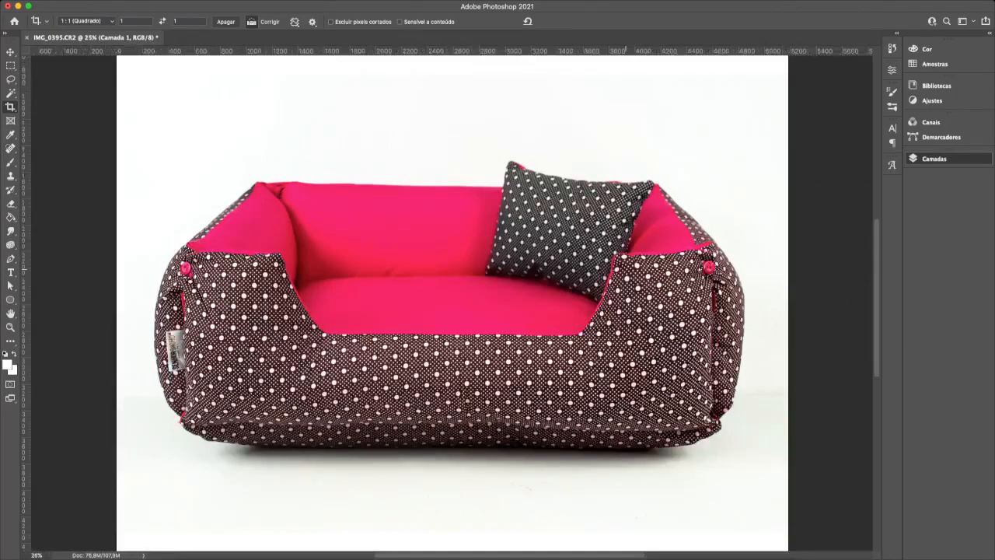
scroll(278, 266, "down", 3)
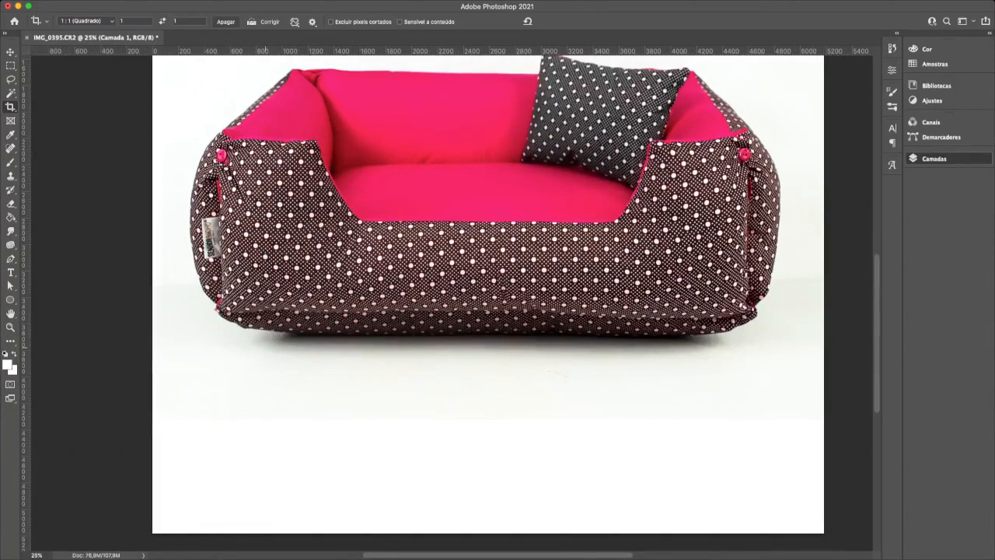
key("super+equal")
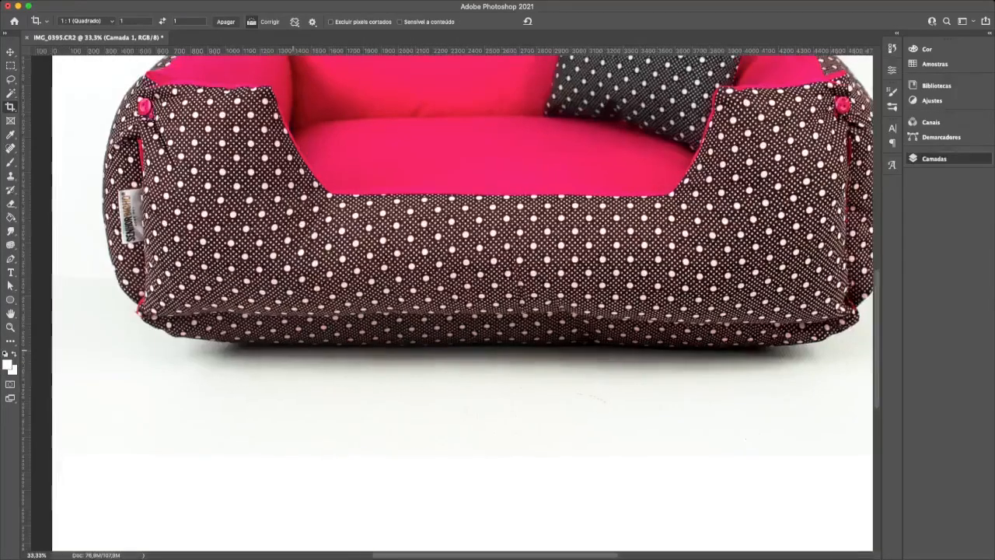
key("super+equal")
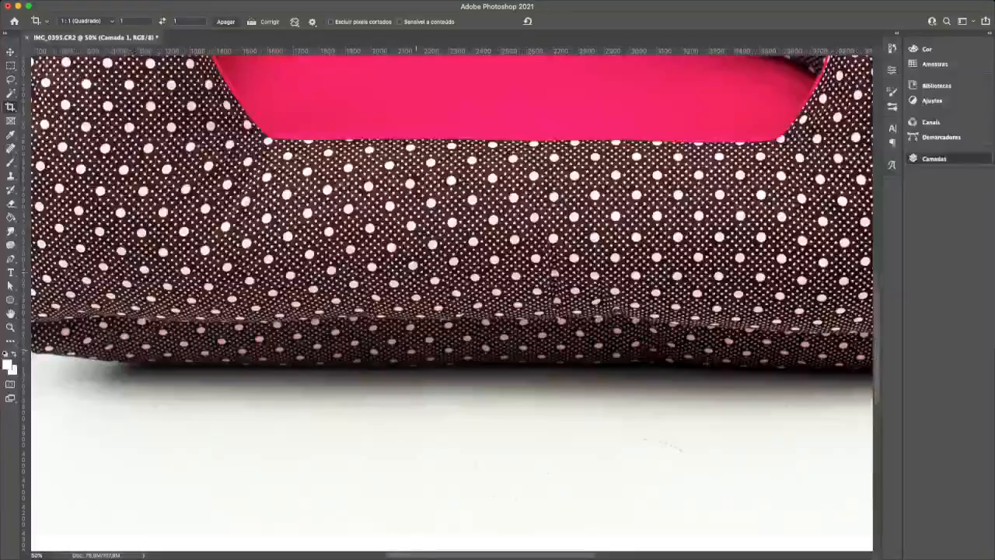
scroll(464, 338, "right", 8)
scroll(465, 338, "down", 2)
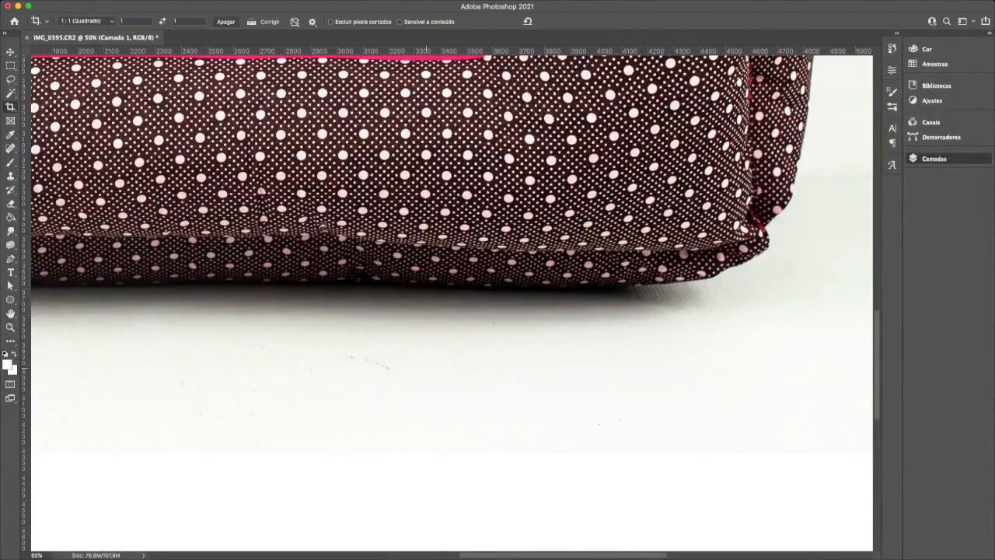
key("j")
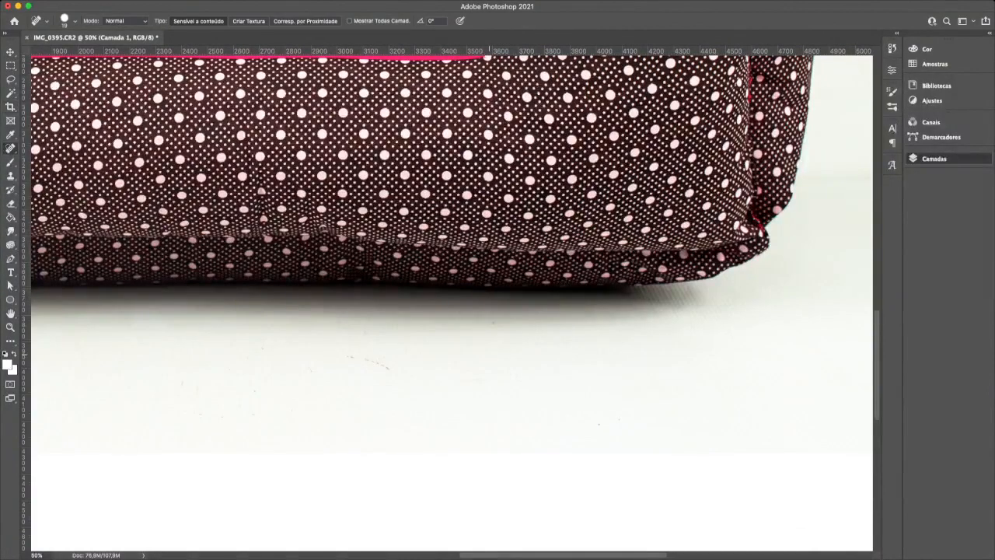
mouse_move(348, 356)
left_mouse_down()
mouse_move(401, 370)
mouse_move(333, 355)
left_mouse_up()
key("bracketright")
key("bracketright")
left_click(497, 325)
left_click_drag(309, 325, 365, 329)
left_click_drag(229, 407, 264, 419)
left_click(232, 371)
left_click_drag(198, 381, 199, 395)
left_click_drag(303, 363, 317, 374)
left_click_drag(599, 422, 620, 425)
left_click_drag(321, 327, 354, 327)
scroll(549, 330, "right", 3)
scroll(549, 330, "up", 2)
left_click_drag(239, 372, 261, 375)
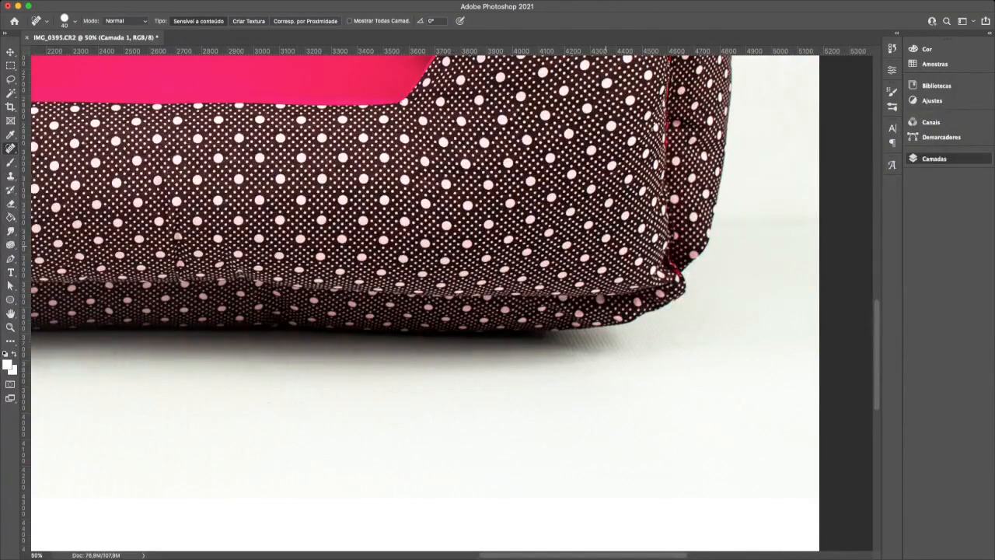
Examine the floor along the whole front of the pet bed for remaining marks.
scroll(606, 246, "right", 5)
scroll(606, 245, "up", 2)
scroll(606, 246, "left", 8)
scroll(605, 246, "down", 3)
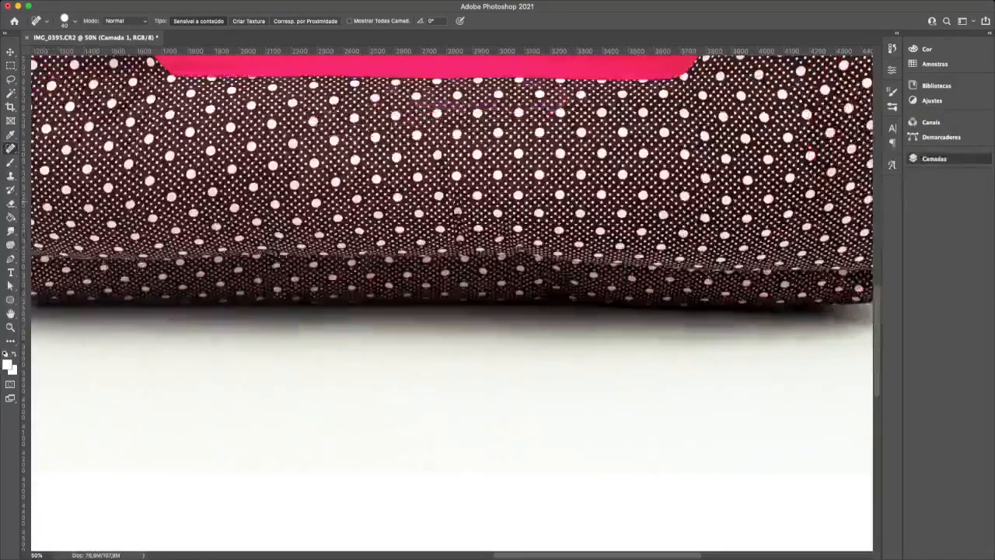
scroll(452, 302, "left", 10)
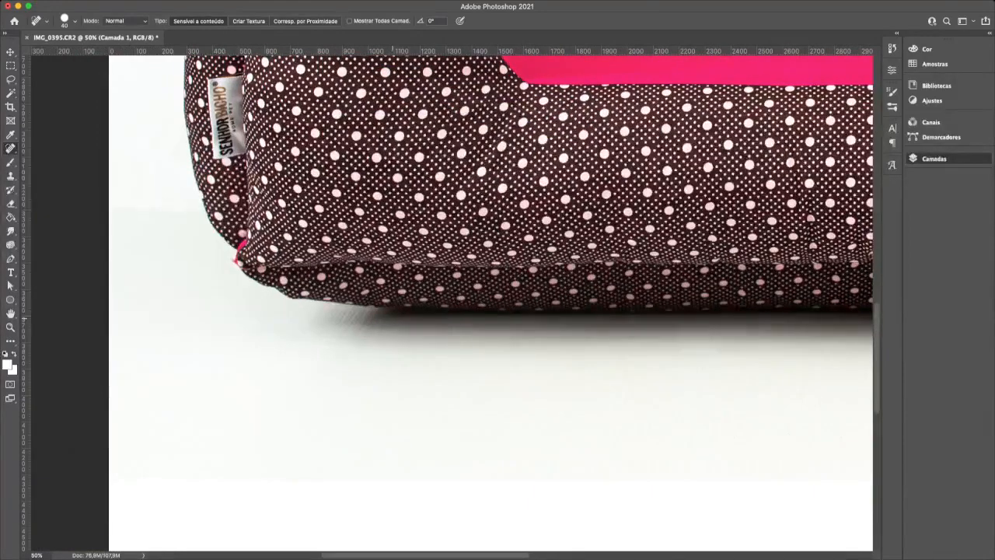
scroll(309, 307, "down", 4)
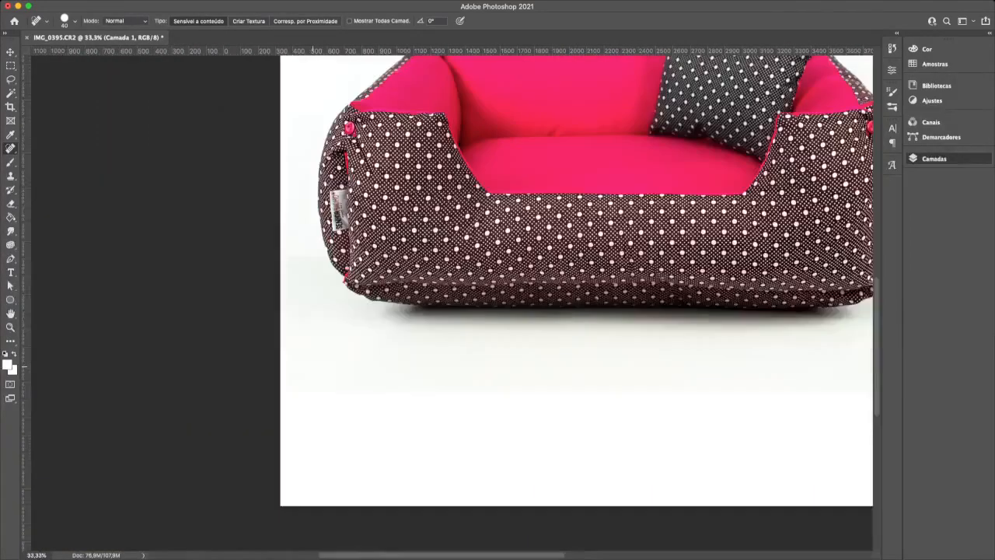
scroll(451, 295, "right", 8)
scroll(451, 295, "up", 2)
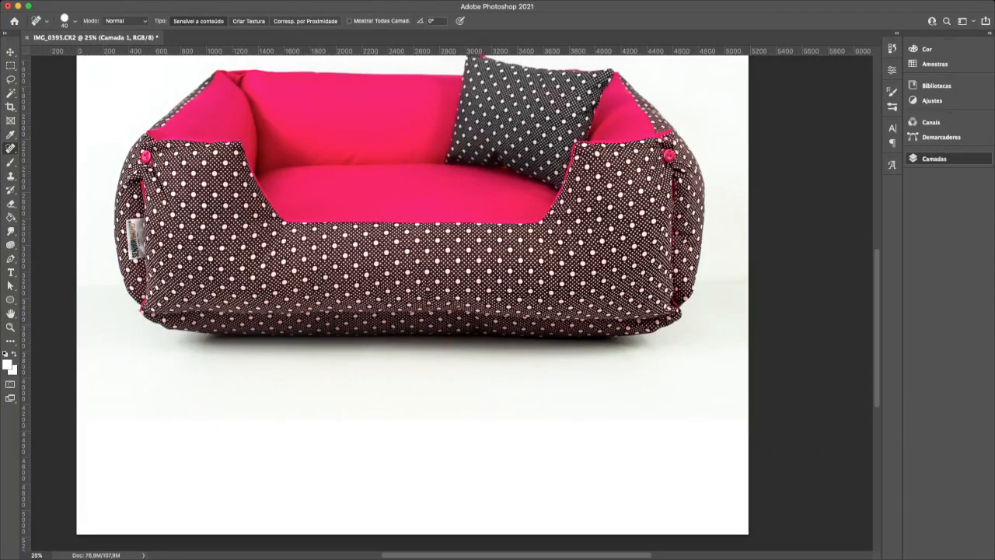
Whiten the floor in front of the pet bed with a size 900 Dodge tool, range Realces, exposure 100%.
left_click(10, 231)
left_click(48, 231)
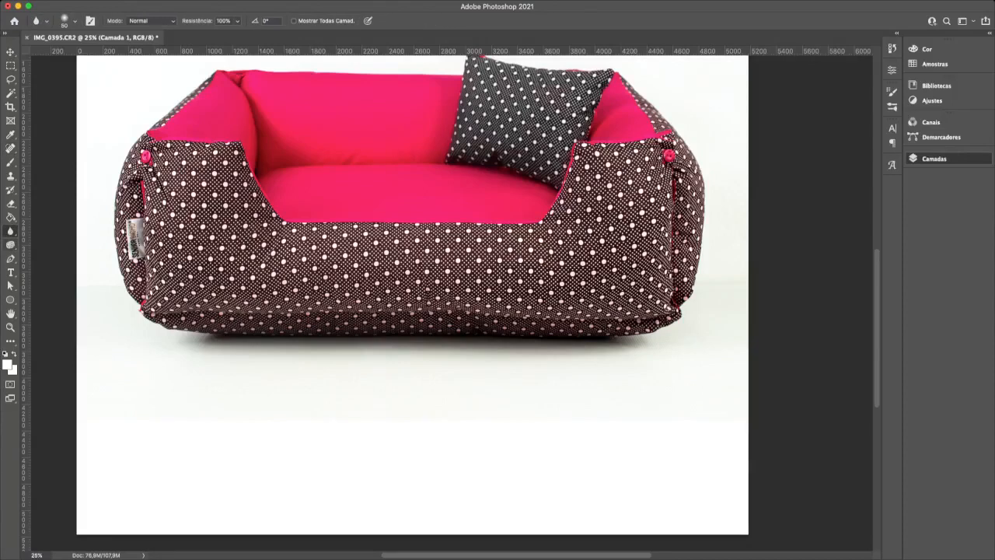
key("shift+o")
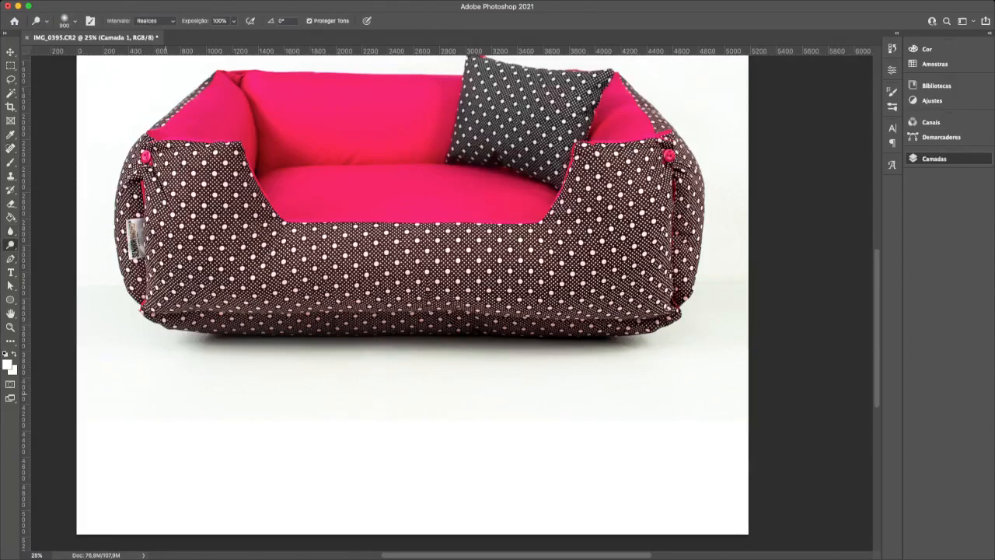
key("bracketright")
mouse_move(166, 395)
left_mouse_down()
mouse_move(558, 392)
mouse_move(653, 381)
mouse_move(88, 360)
left_mouse_up()
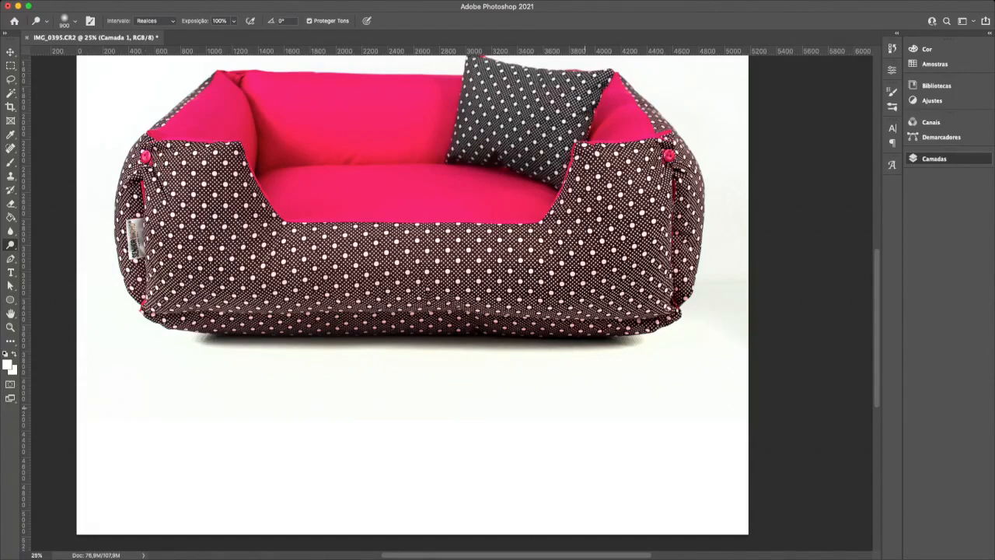
Dodge away the grey floor and horizon line beside the pet bed's right end, continuing up the backdrop.
scroll(412, 295, "right", 10)
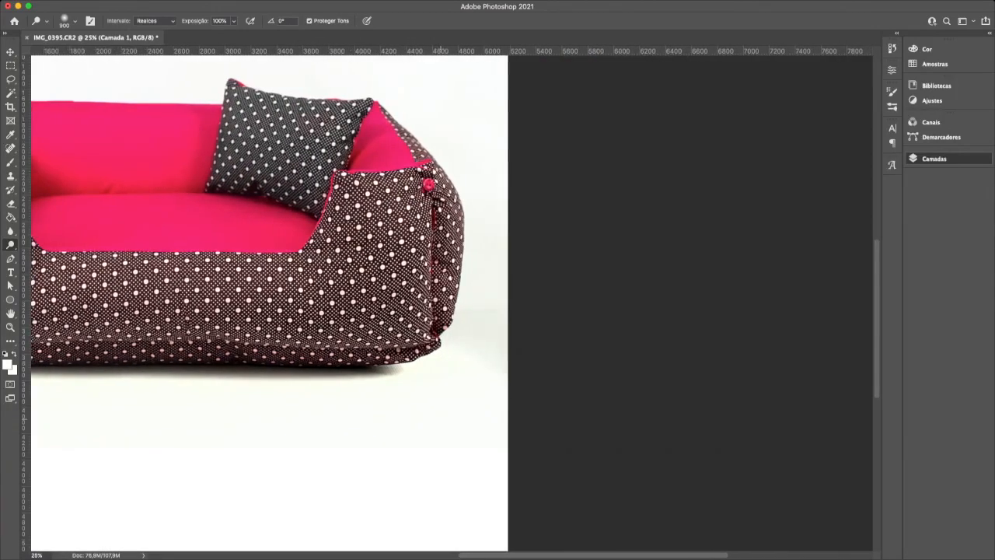
left_click_drag(405, 421, 458, 368)
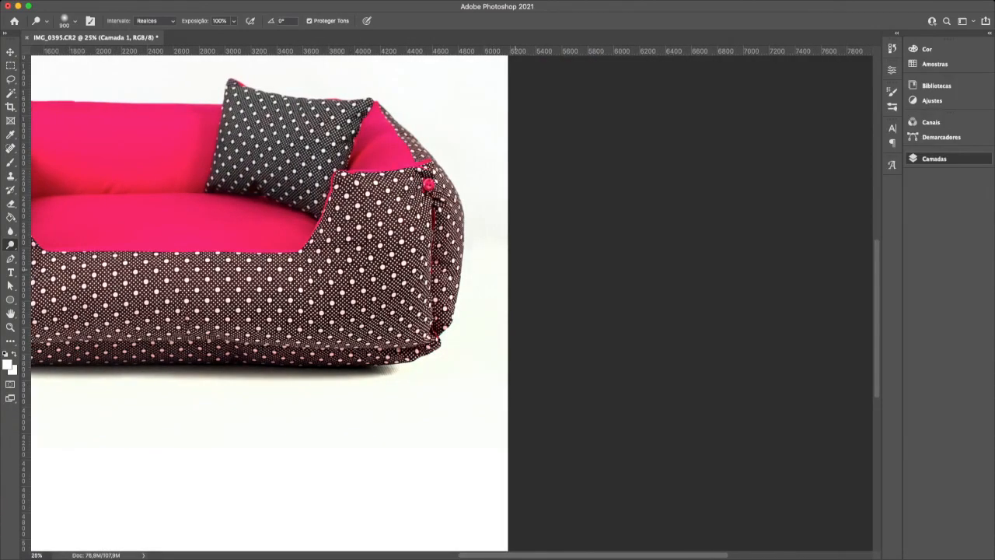
left_click_drag(516, 269, 493, 152)
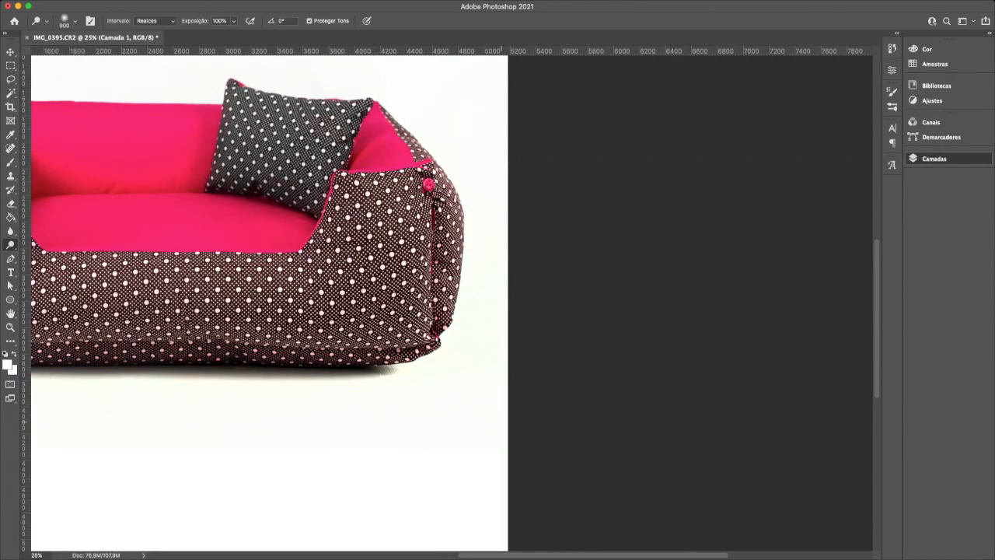
key("super+minus")
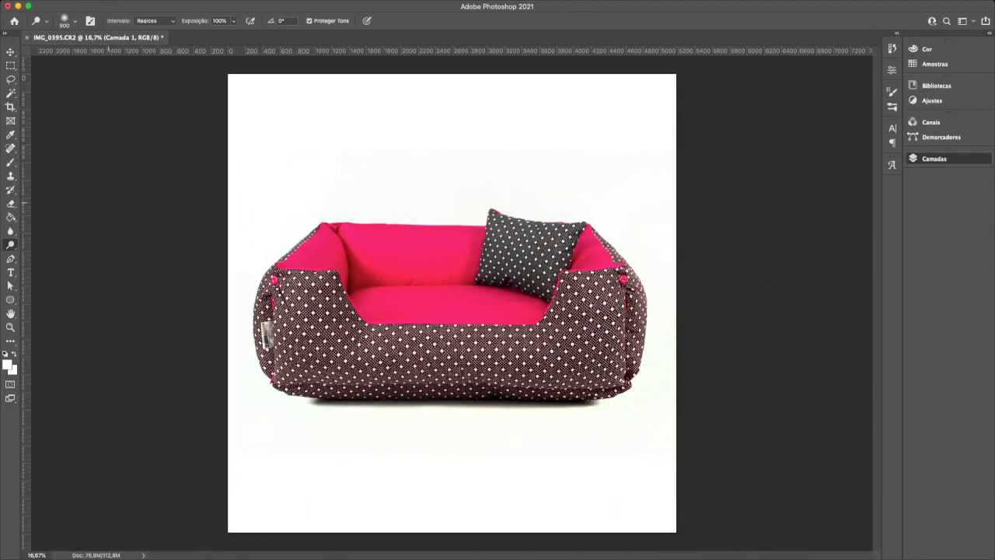
Desaturate the tinted floor and backdrop around the pet bed with a size 1000 Sponge in Remover saturação mode, flow 100%.
key("shift+o")
key("shift+o")
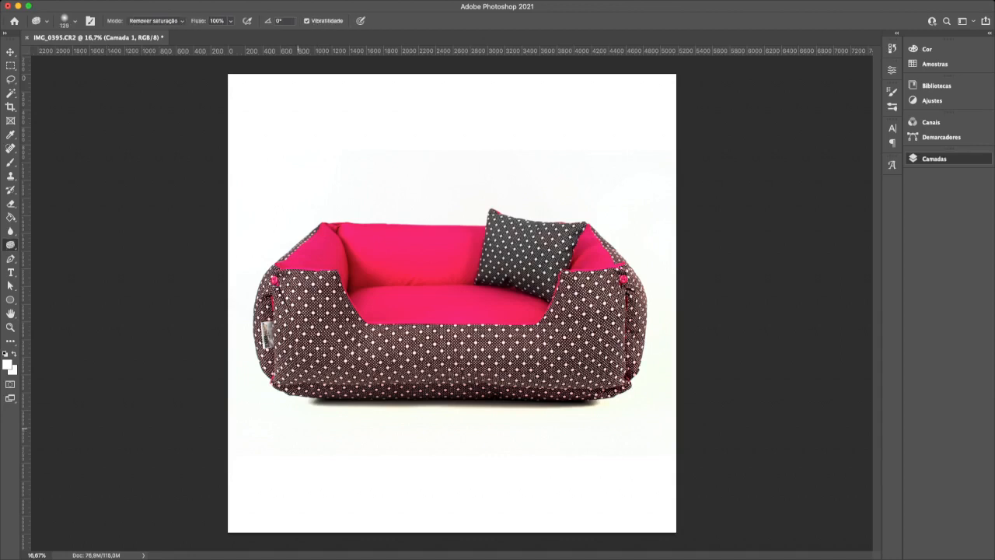
key("bracketright")
key("bracketright")
key("bracketright")
key("bracketright")
key("bracketright")
key("bracketright")
key("bracketright")
key("bracketright")
key("super+plus")
key("super+plus")
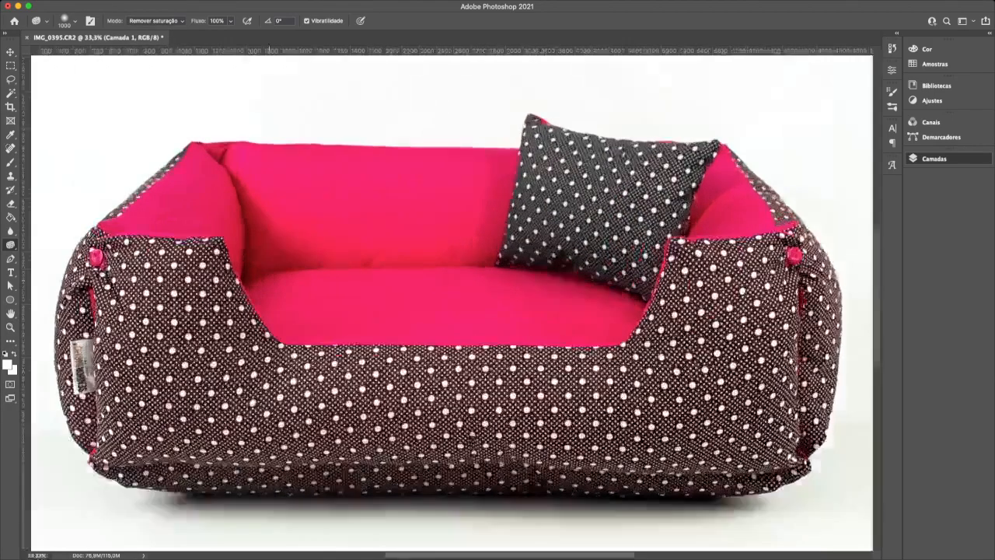
key("super+minus")
key("super+minus")
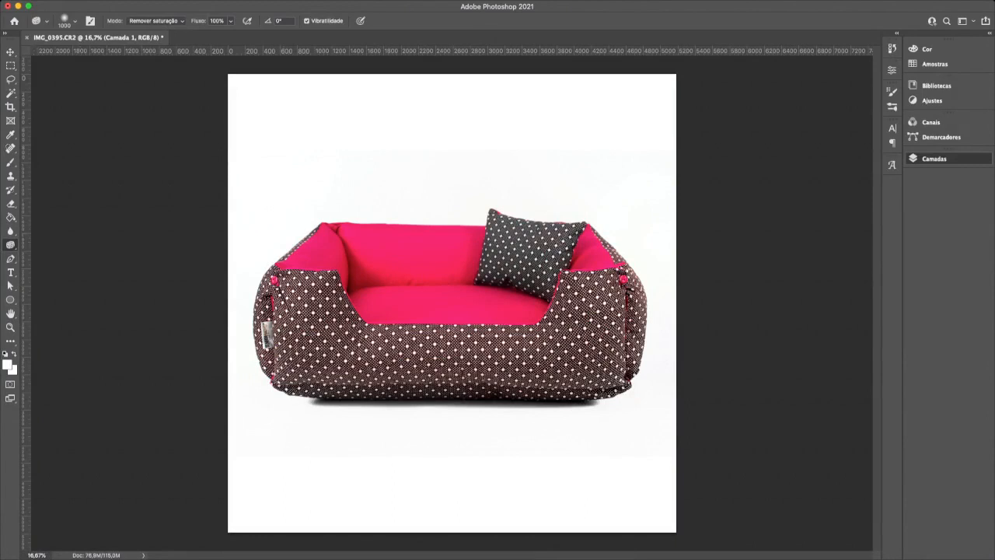
Lighten the remaining grey areas of the backdrop around the pet bed with the size 900 Dodge tool.
key("shift+o")
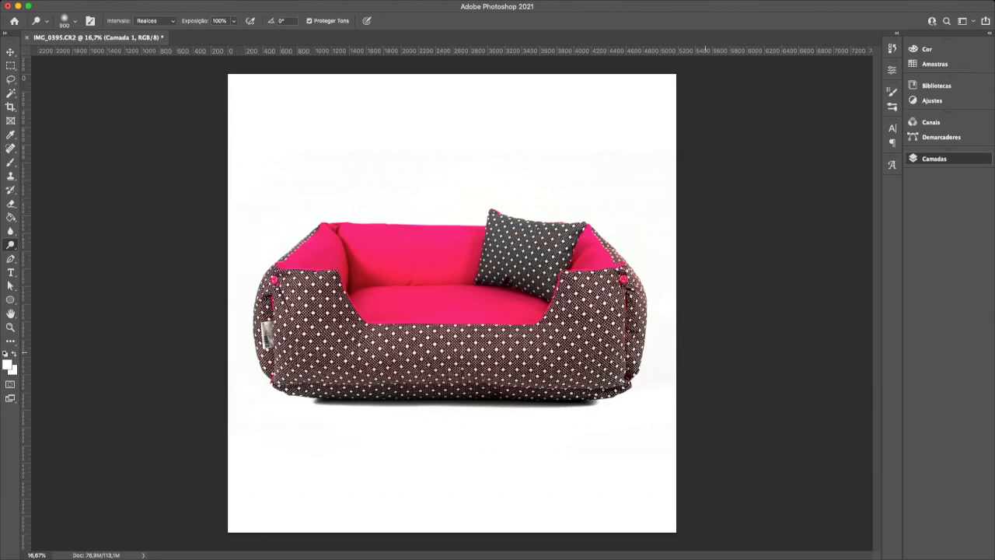
left_click_drag(672, 275, 654, 272)
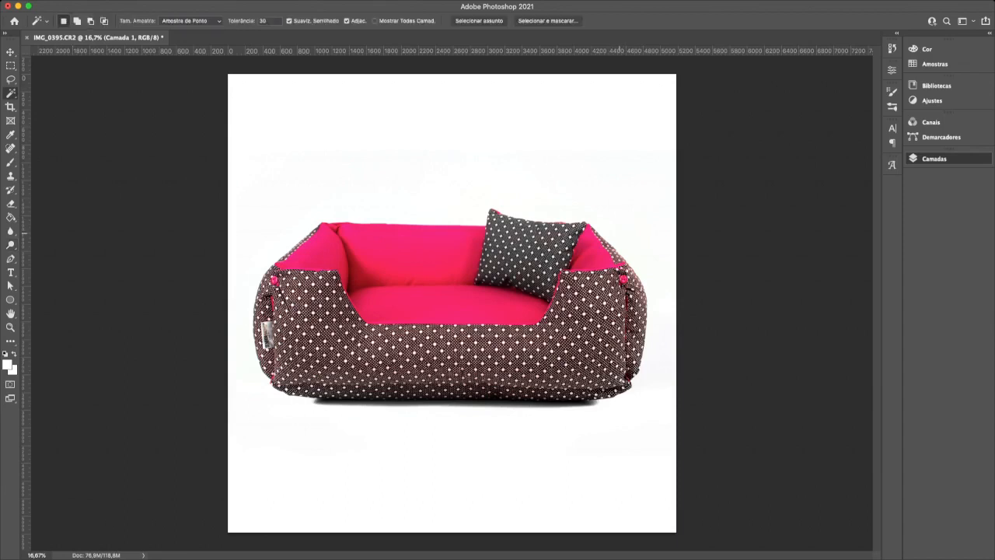
Select the white background with the Magic Wand at tolerance 30, and mask Camada 1 so only the pet bed shows.
left_click(619, 240)
left_click(831, 505)
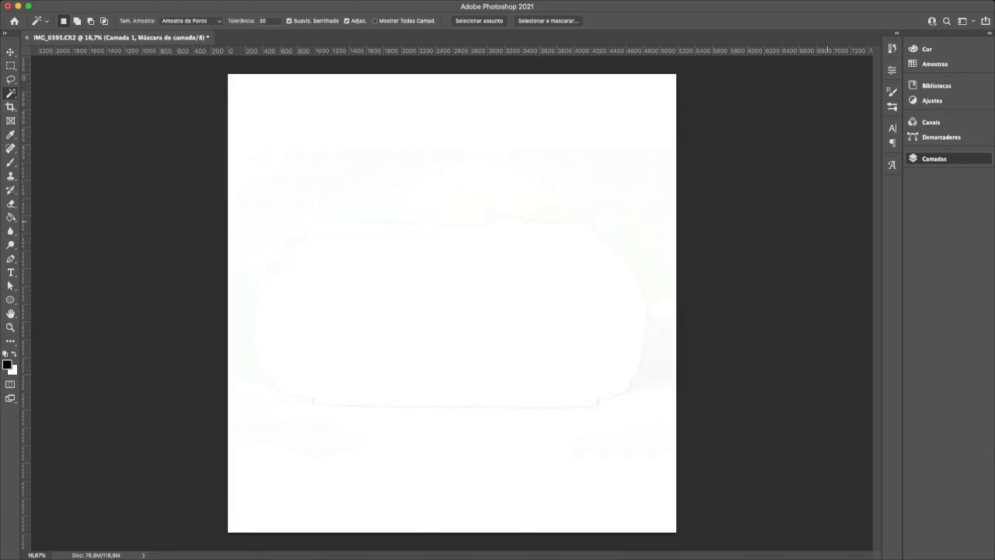
key("super+i")
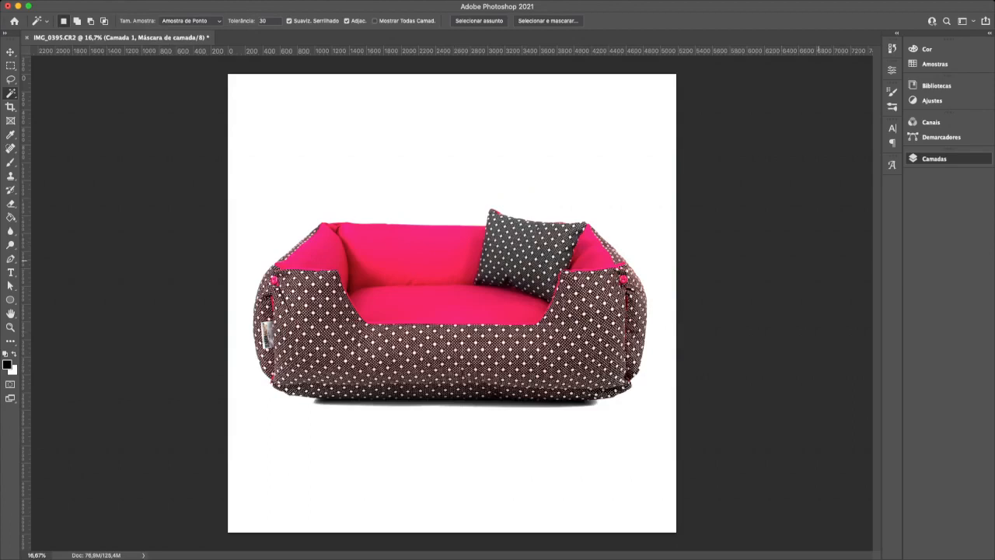
Fill Camada 2 behind the cut-out pet bed with yellow.
key("alt+[")
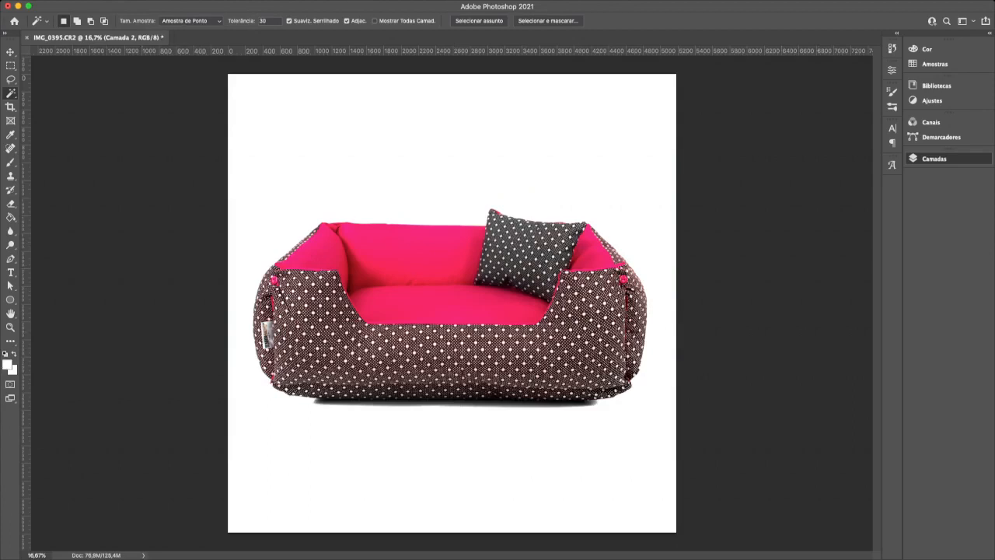
key("i")
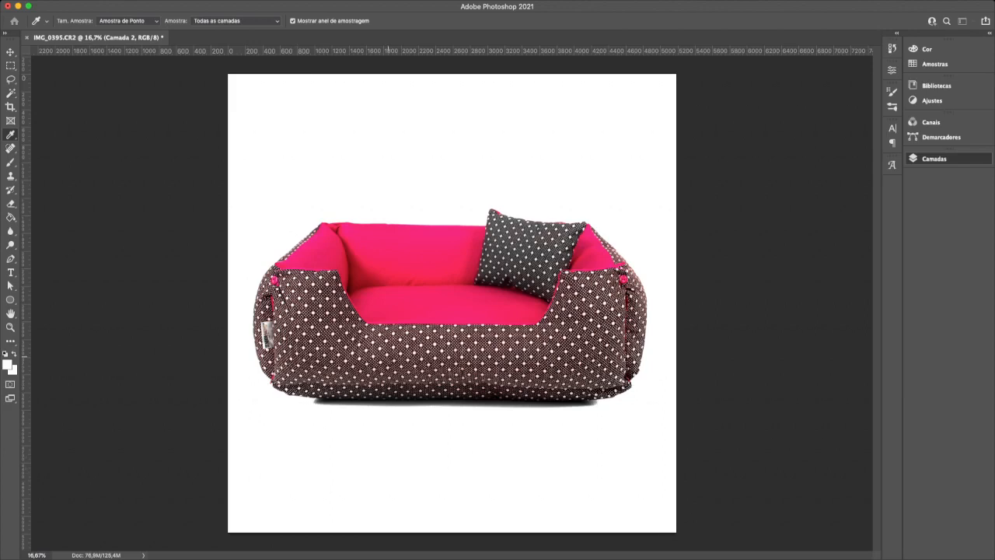
key("w")
key("alt+BackSpace")
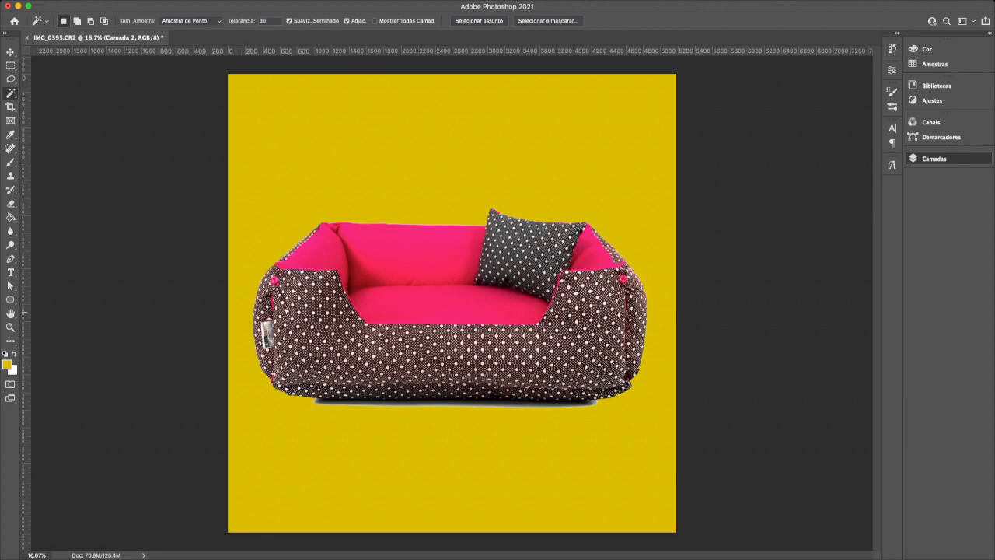
Erase the leftover shadow under the pet bed's bottom edge on Camada 1's layer mask, using a size 80 Eraser.
key("alt+]")
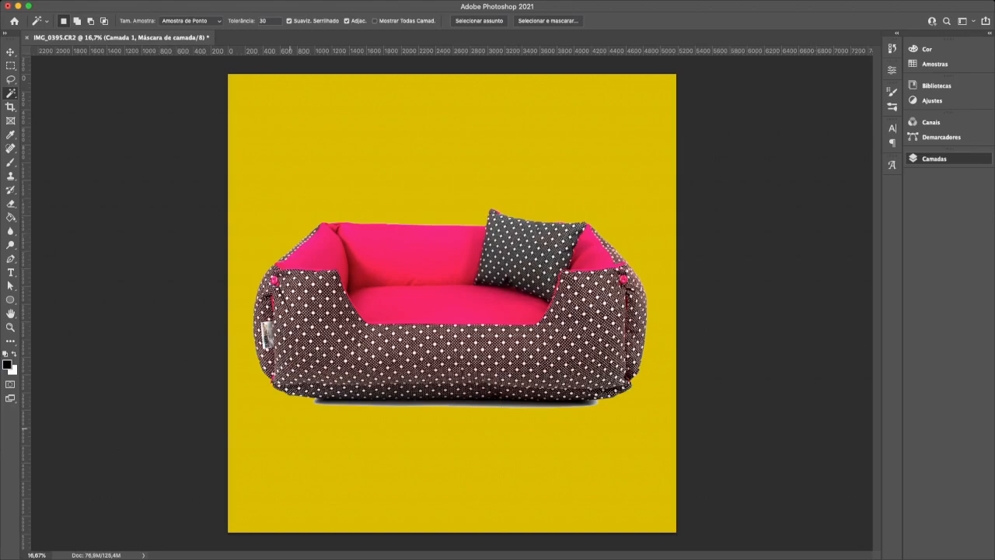
key("super+=")
key("super+=")
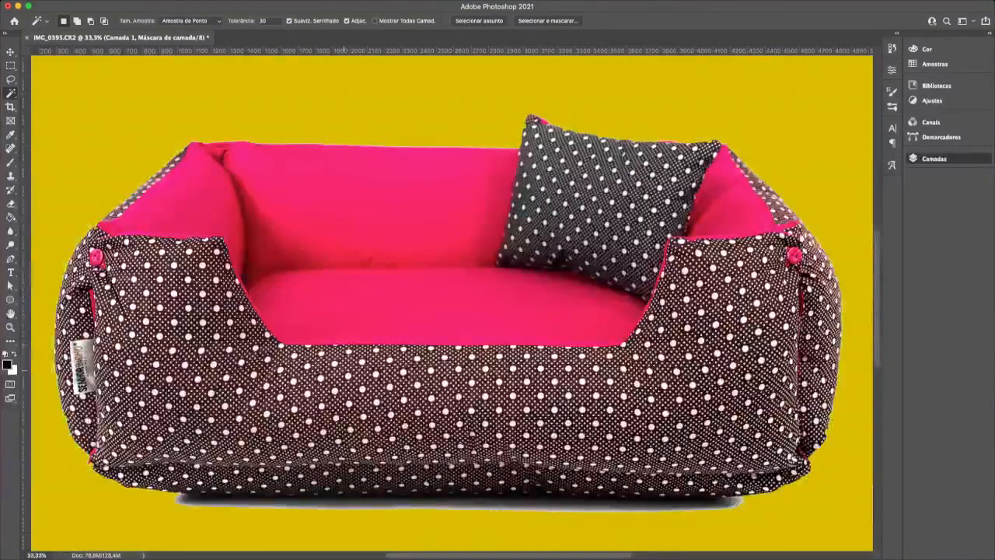
scroll(344, 370, "down", 3)
key("r")
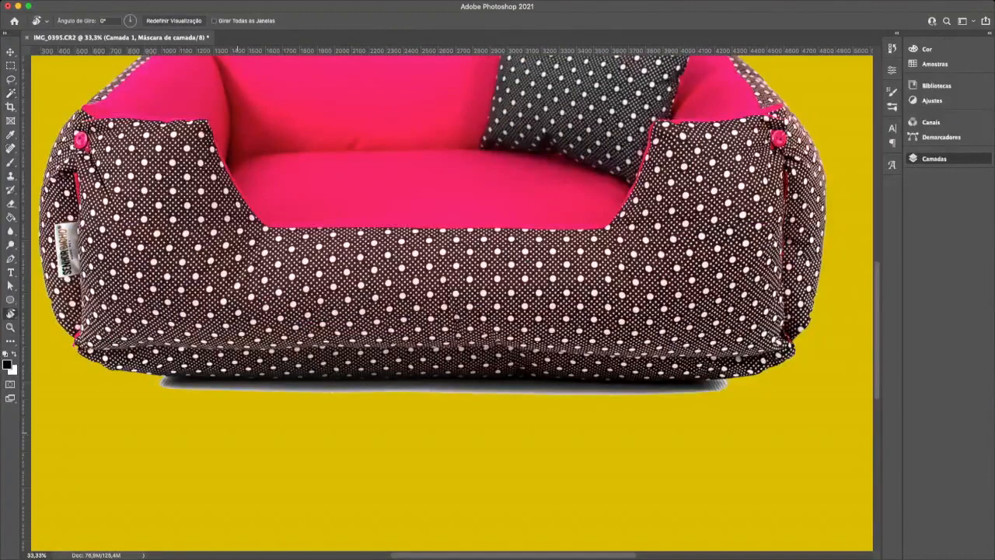
key("e")
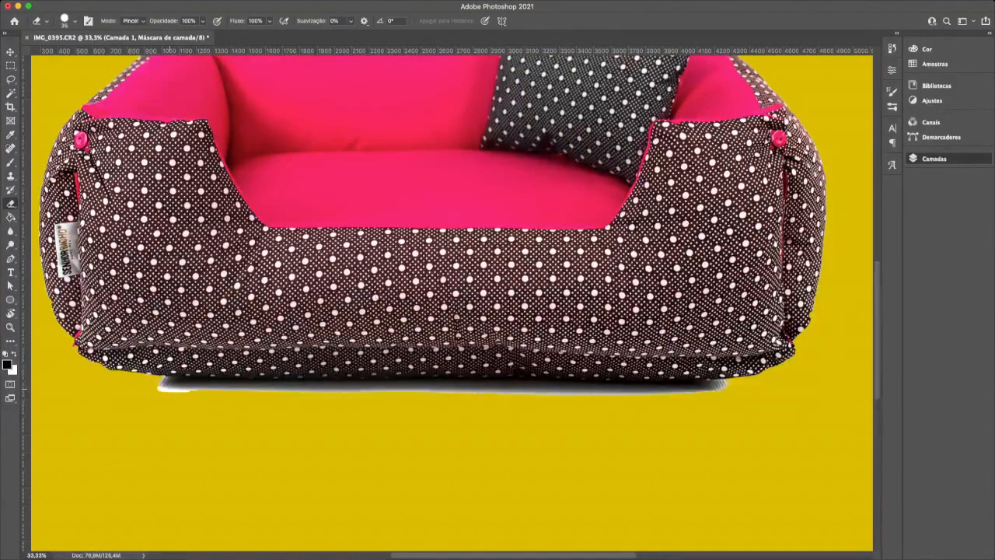
key("x")
key("bracketright")
key("bracketright")
key("bracketright")
key("bracketright")
mouse_move(210, 388)
left_mouse_down()
mouse_move(161, 380)
mouse_move(569, 387)
left_mouse_up()
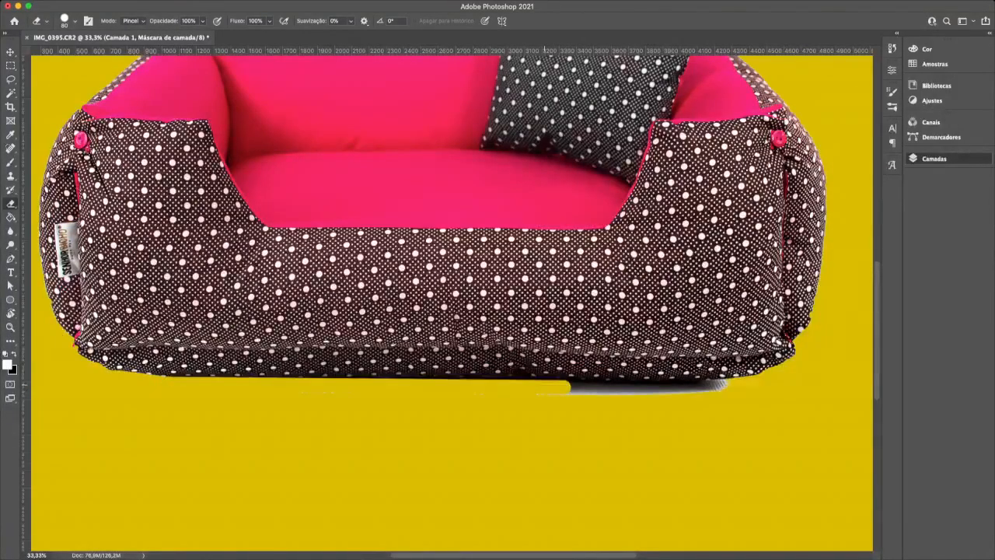
left_click_drag(677, 395, 455, 397)
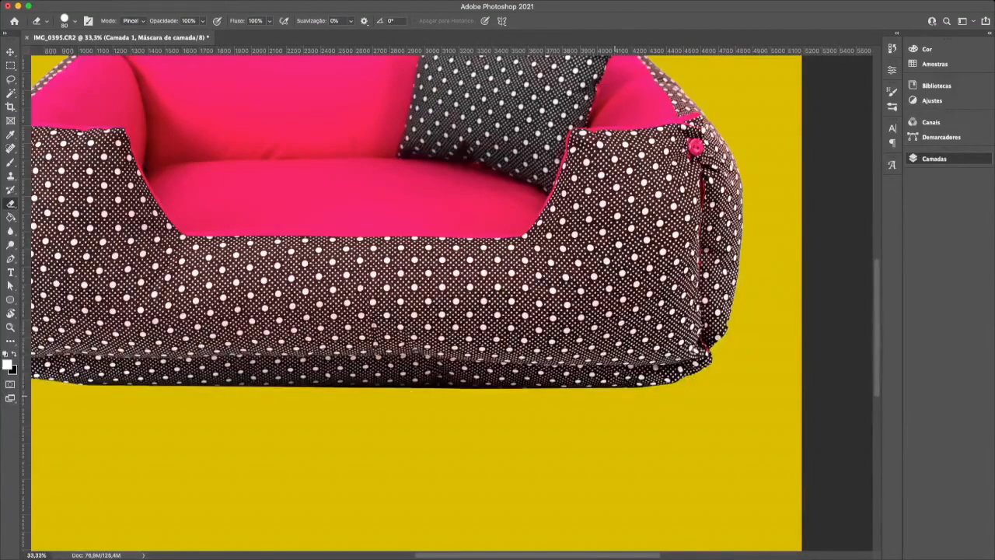
left_click_drag(615, 396, 82, 392)
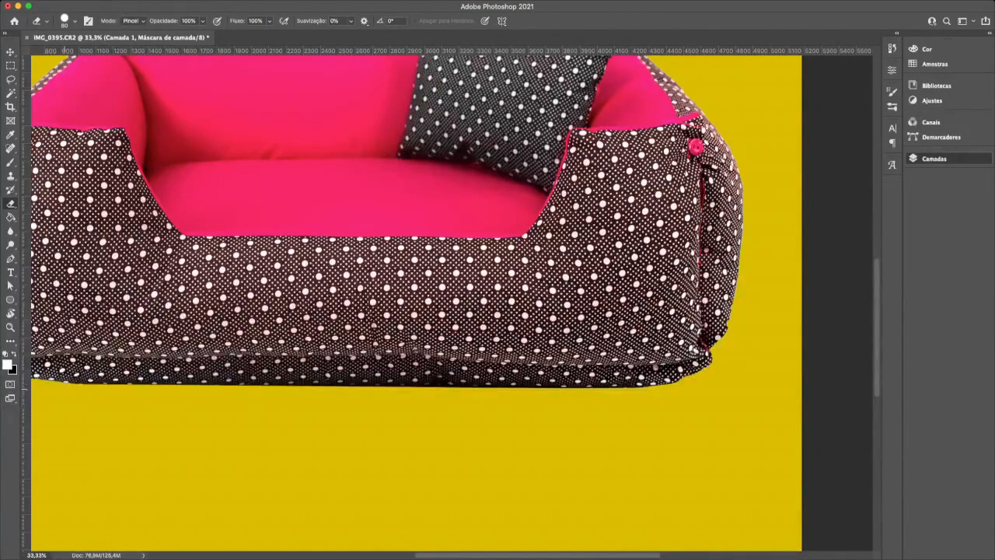
left_click(64, 388, "shift")
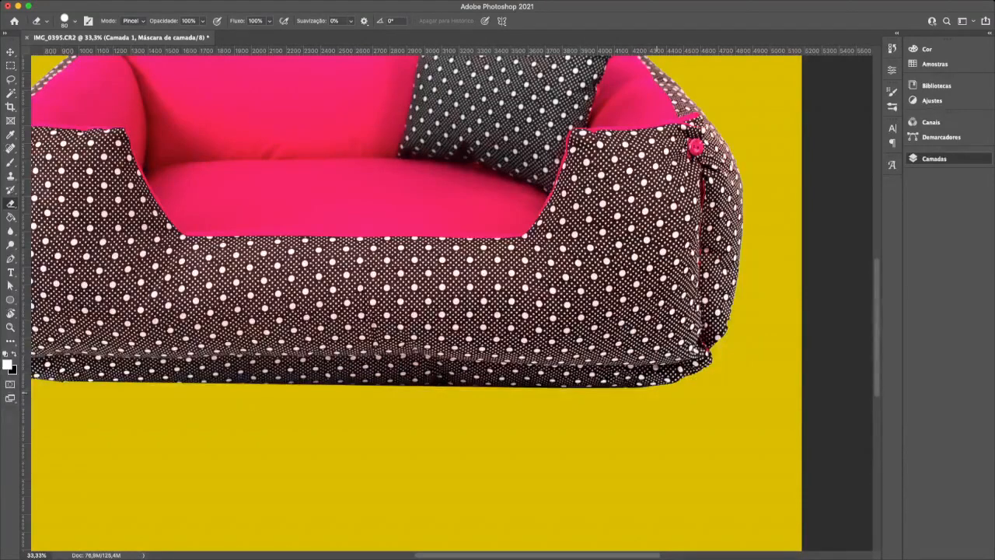
left_click(656, 394, "shift")
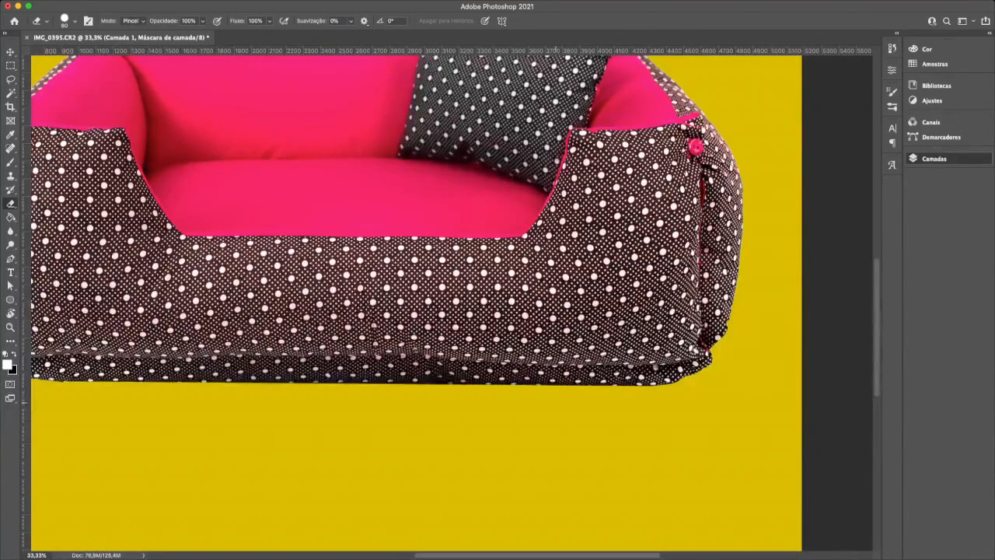
key("super+minus")
key("super+minus")
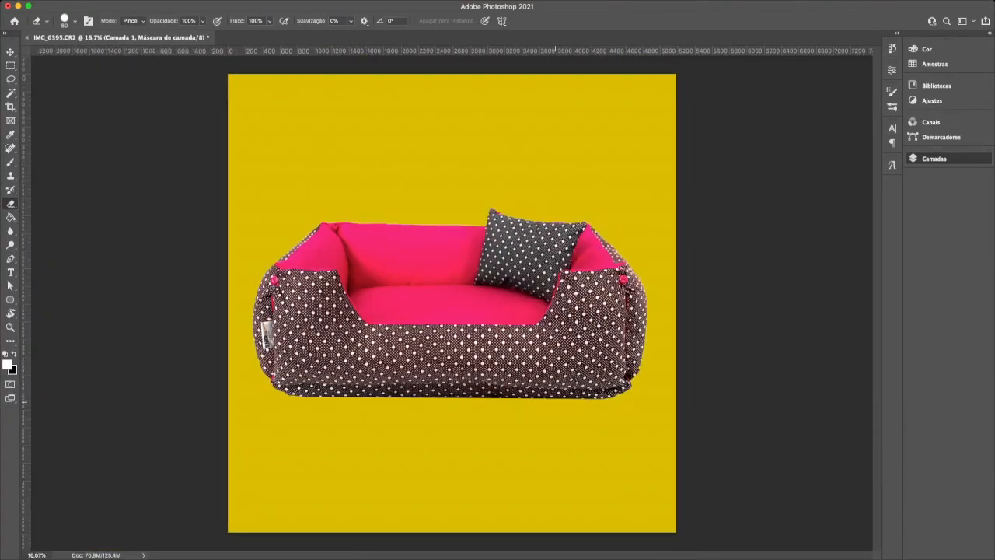
Disable Camada 1's layer mask to bring back the photo's own background and shadow.
key("super+minus")
key("super+plus")
left_click(808, 234, "shift")
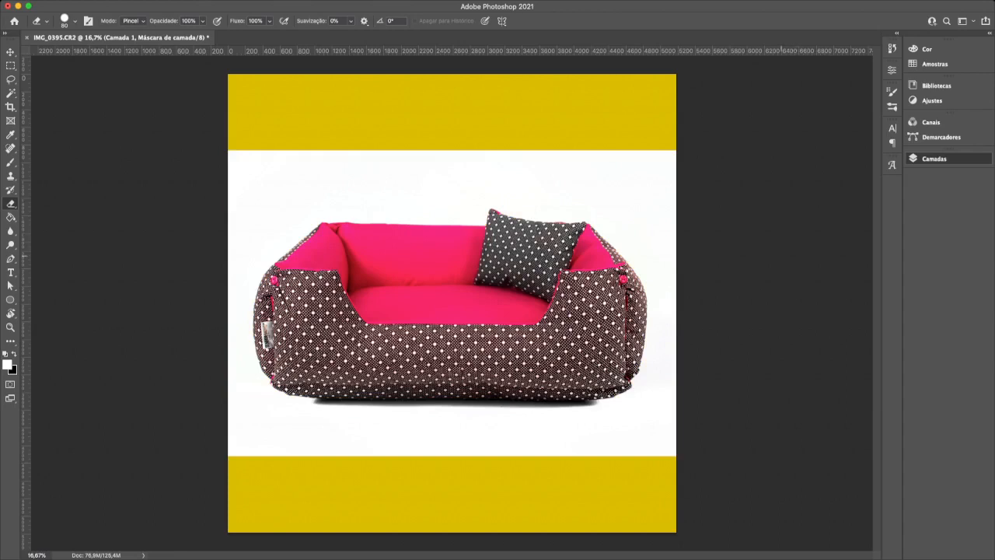
Fill Camada 3 with white to cover the yellow bands, and save the document as IMG_0395.psd.
left_click(806, 278)
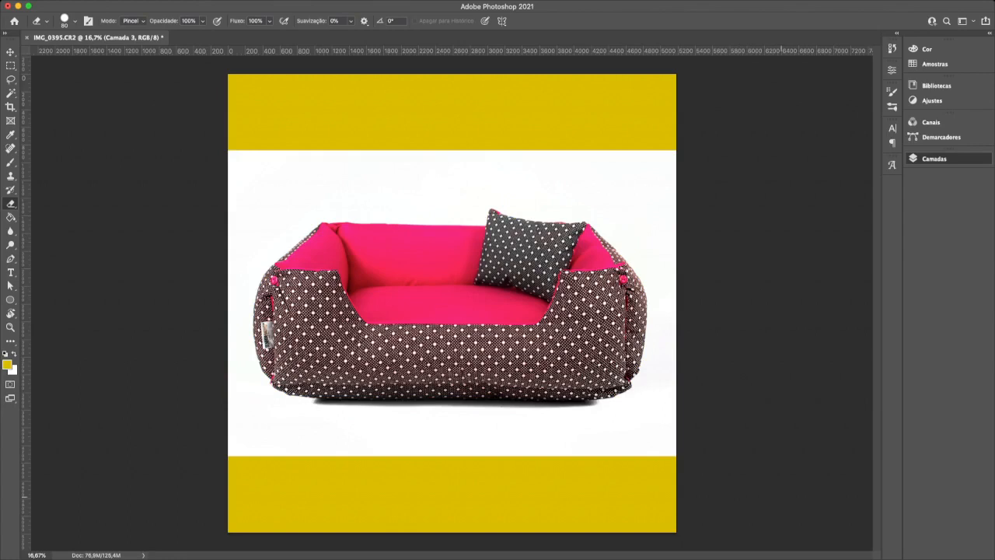
key("super+BackSpace")
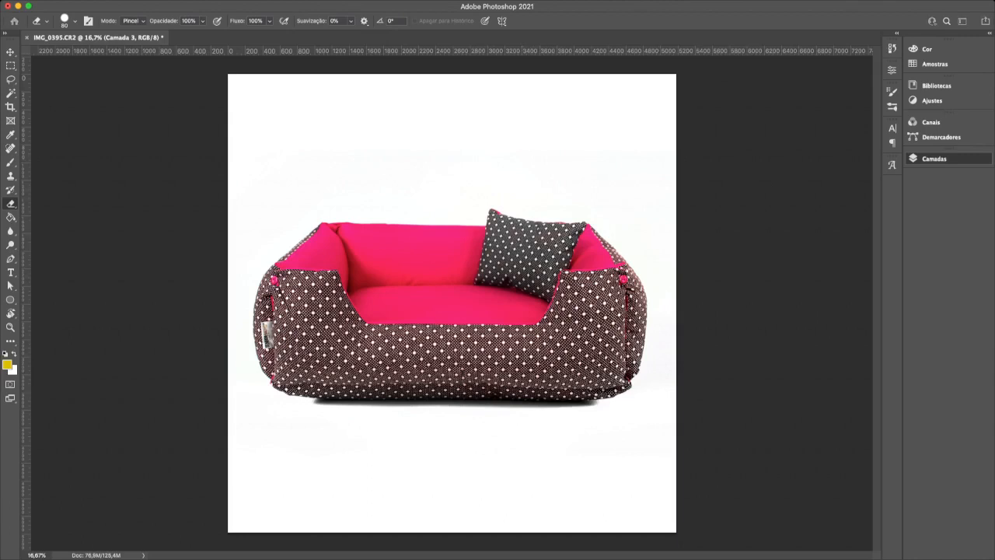
key("Return")
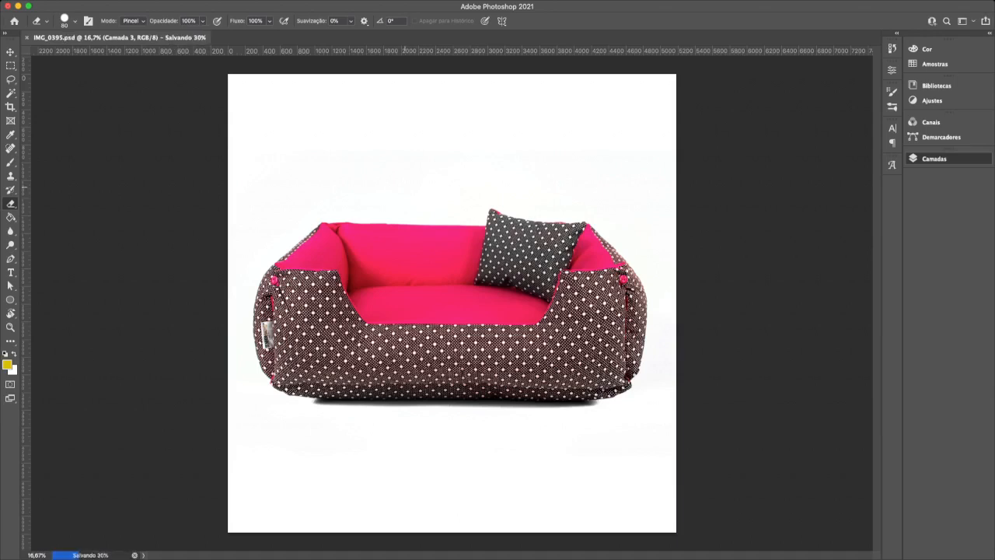
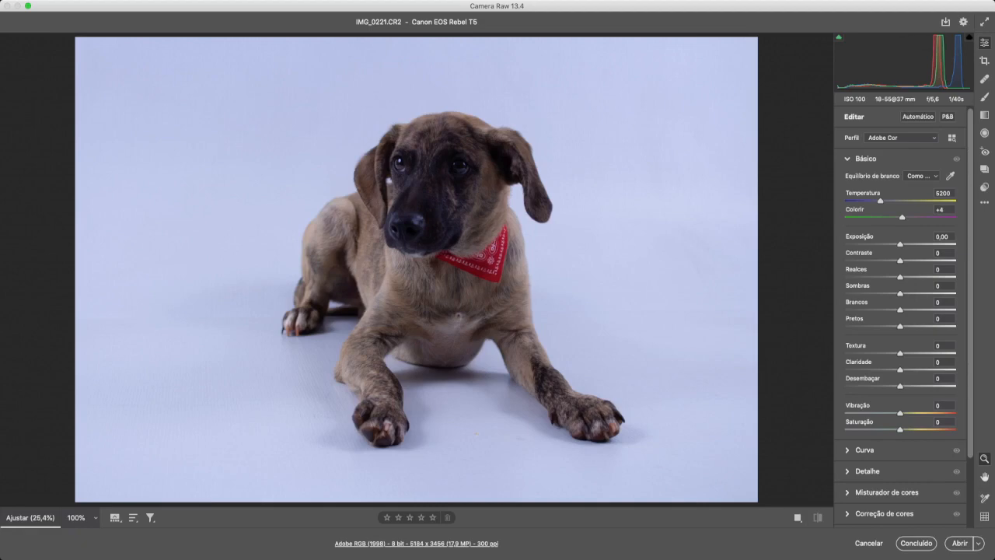
Neutralize the blue cast by sampling the backdrop with the White Balance tool, giving Temperature 8500 and Tint -16, and compare with the original.
key("i")
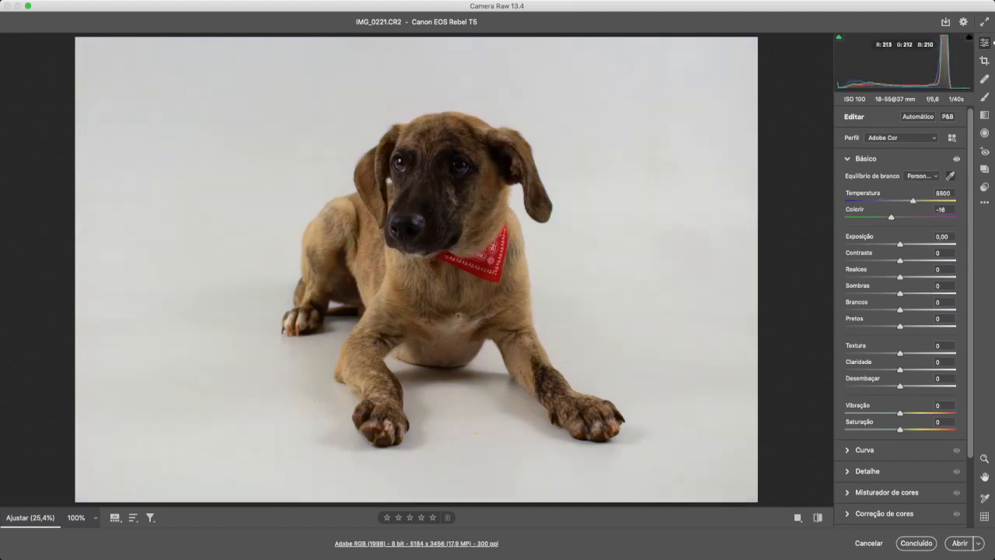
key("backslash")
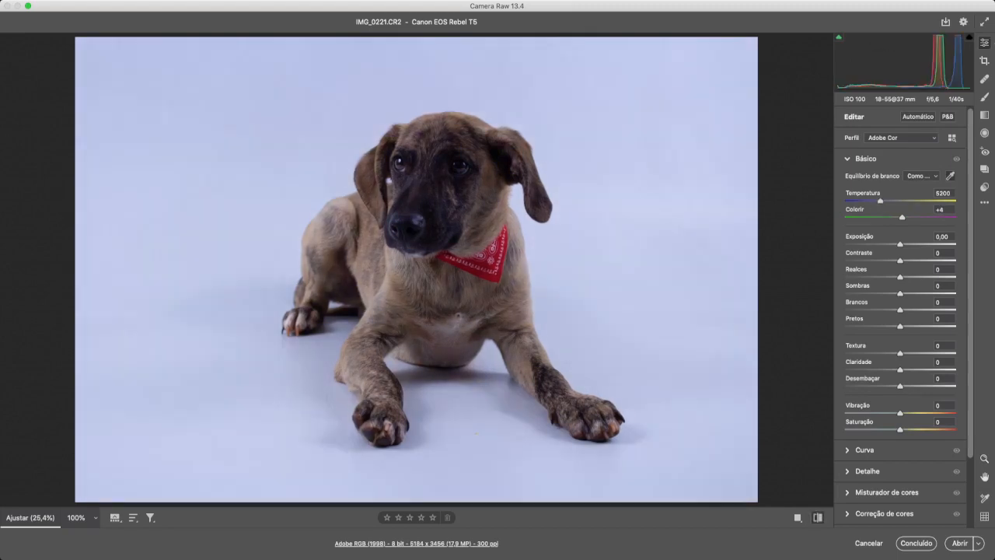
key("backslash")
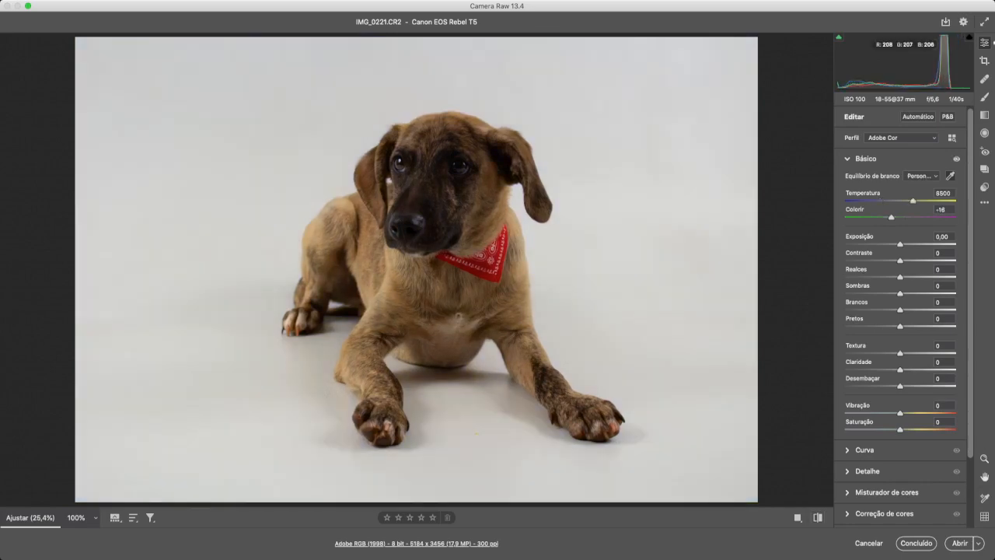
key("backslash")
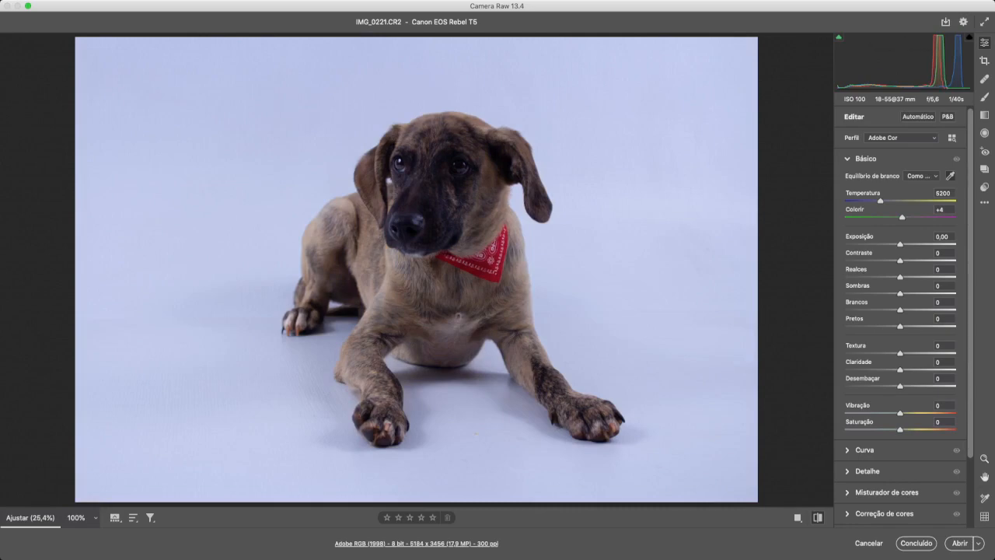
left_click(818, 518)
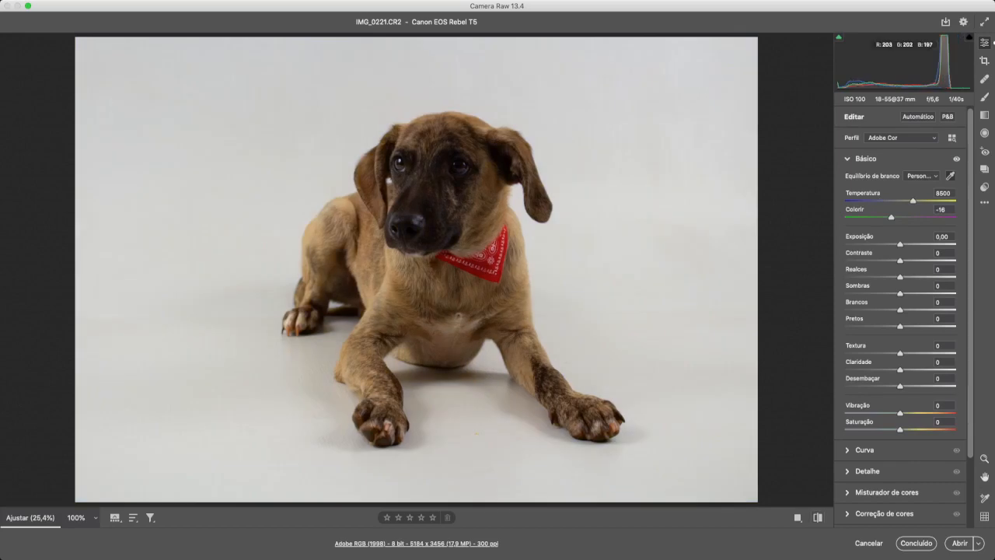
left_click(818, 517)
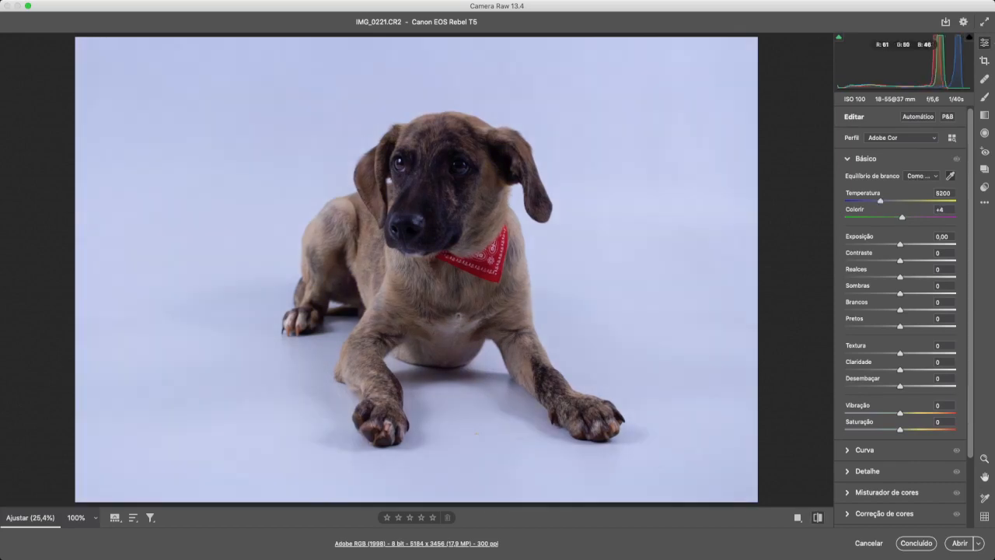
left_click(818, 517)
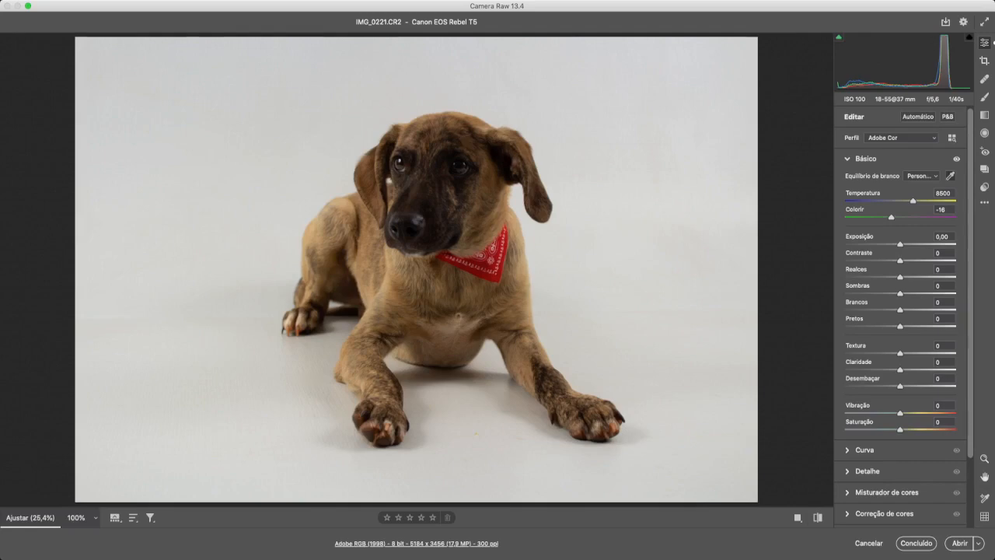
left_click_drag(901, 244, 925, 244)
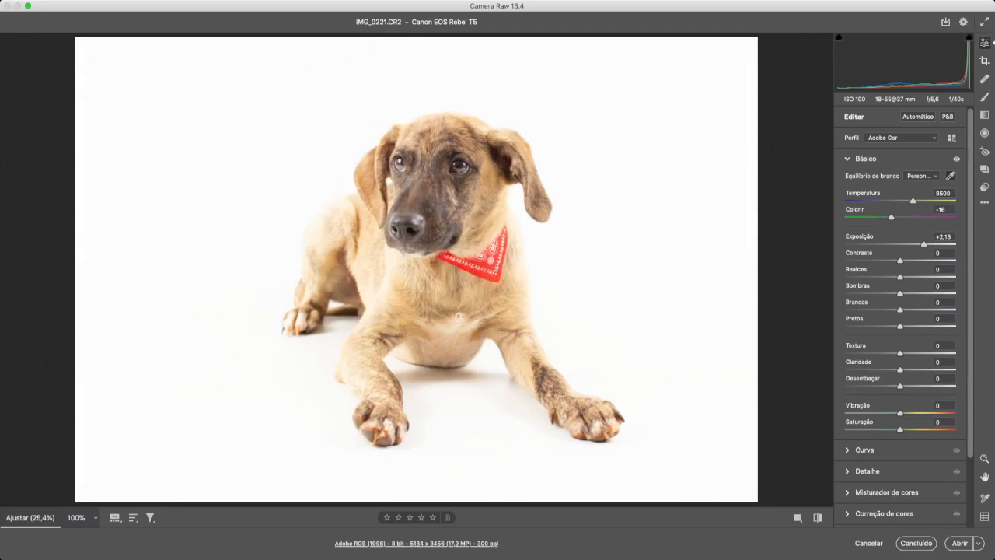
left_click_drag(924, 244, 927, 244)
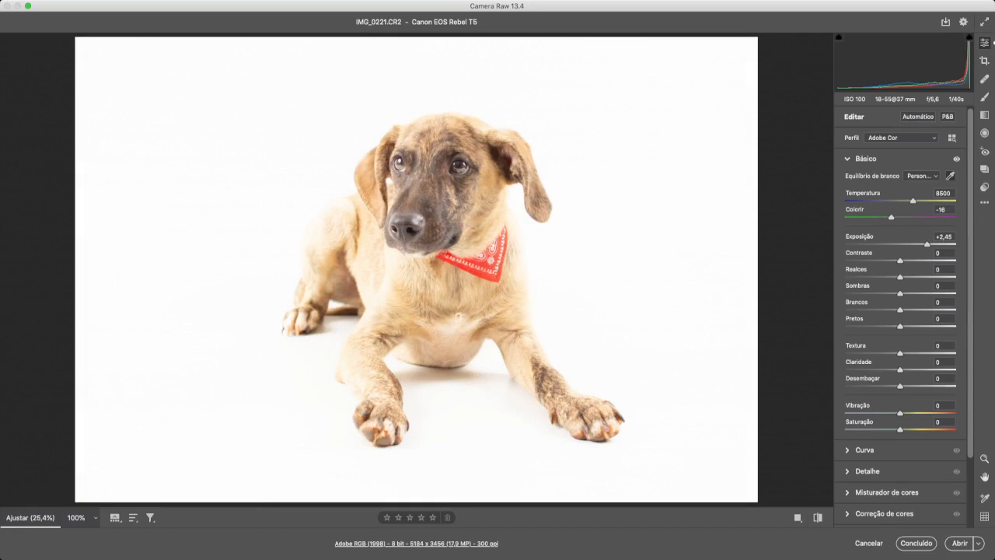
left_click_drag(927, 244, 900, 245)
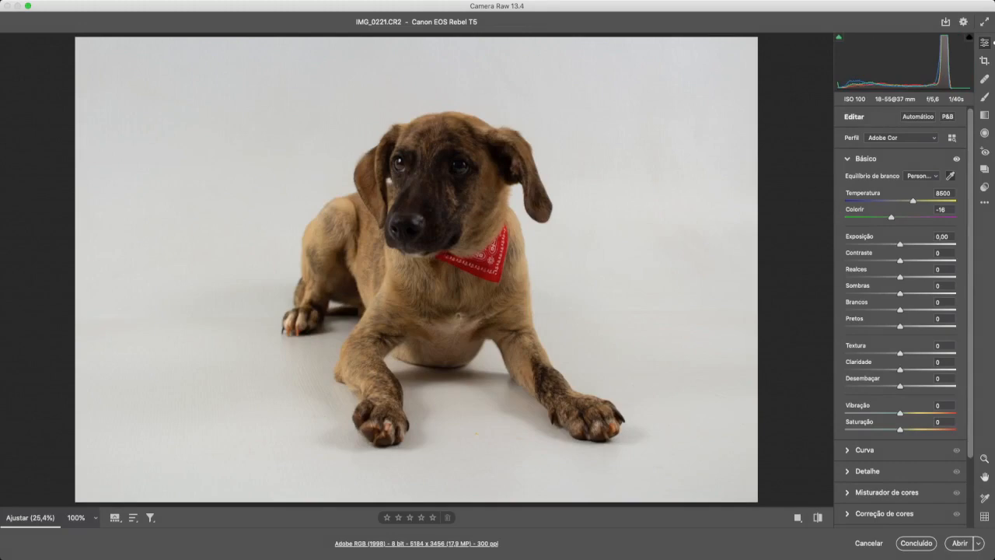
Brighten the dog photo by setting Highlights to +52, Shadows to +66 and Whites to +52.
left_click_drag(901, 309, 928, 310)
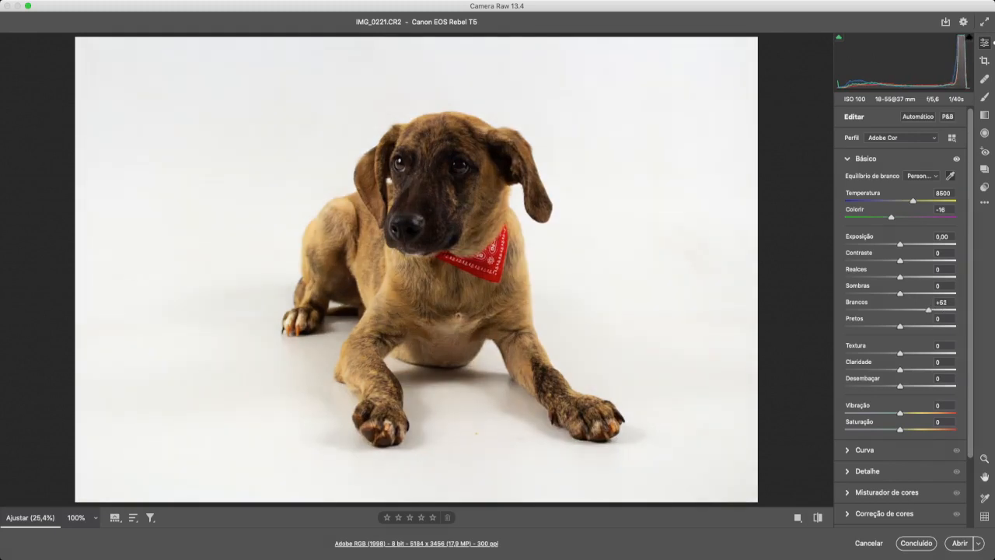
left_click_drag(901, 277, 937, 293)
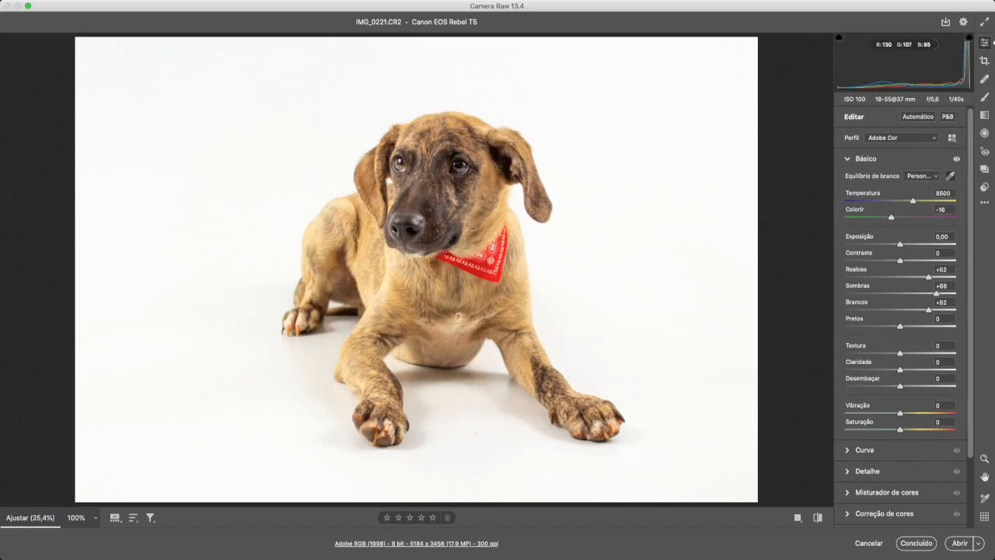
Examine the dog's face, fur and the surrounding backdrop up close.
key("super+plus")
key("super+plus")
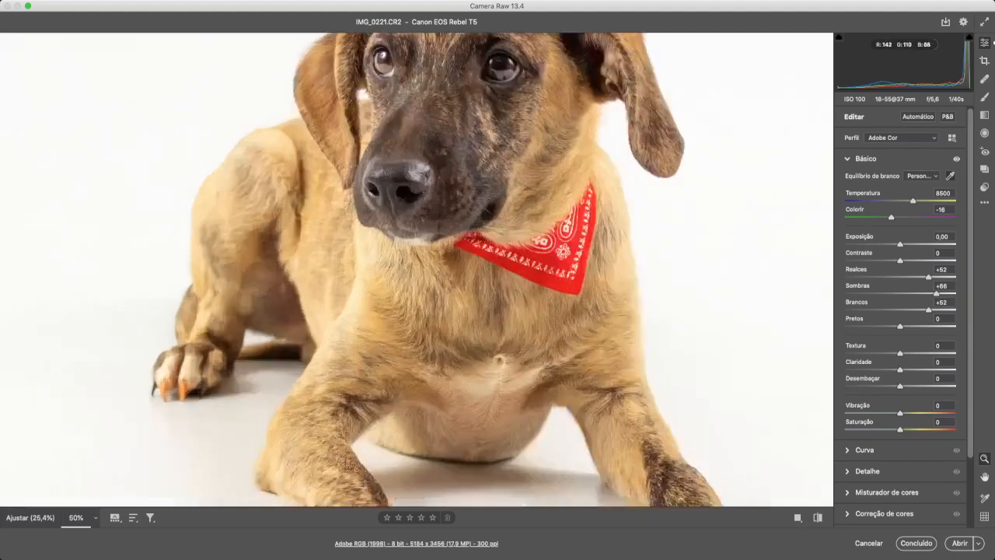
key("super+plus")
left_click_drag(417, 269, 374, 469)
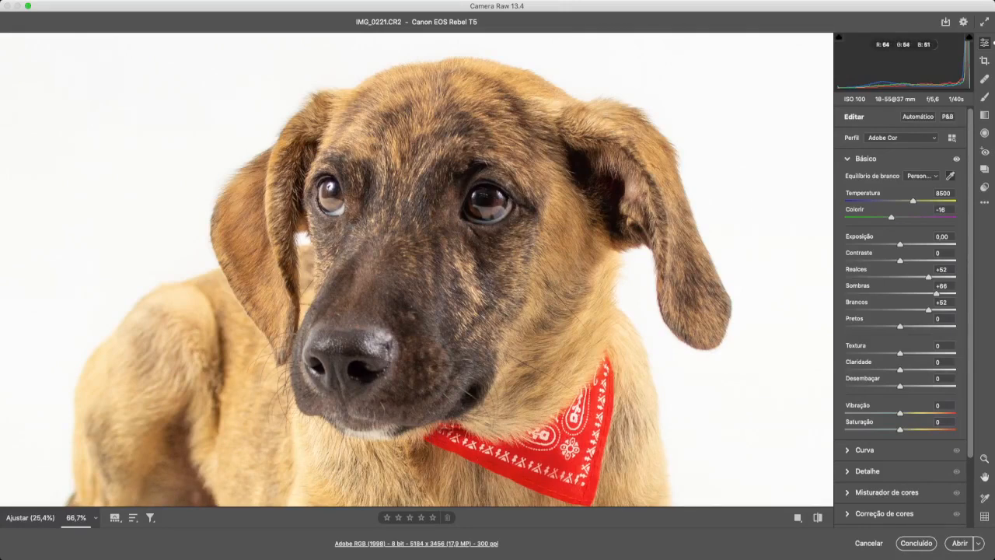
key("super+0")
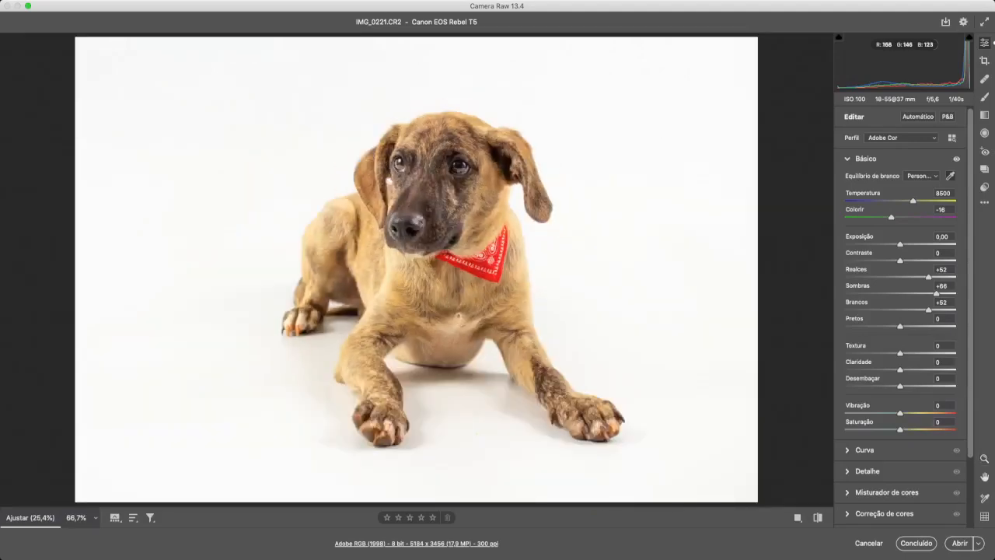
key("super+plus")
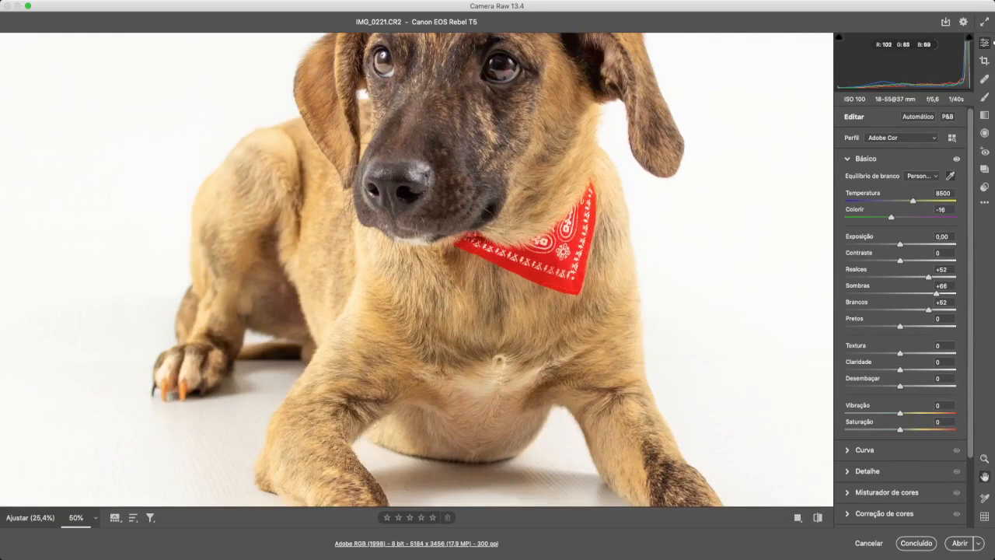
scroll(417, 269, "up", 3)
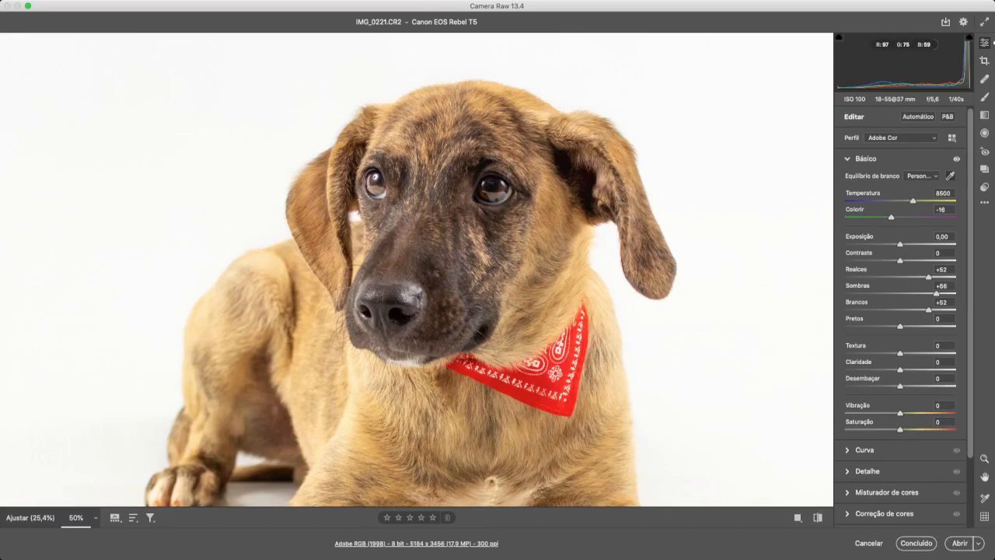
key("super+0")
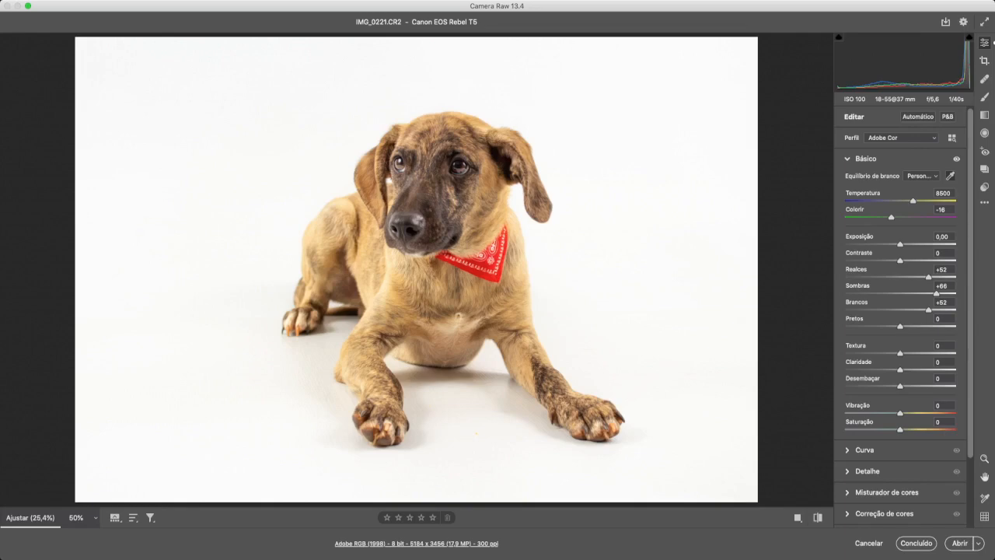
Set Blacks to +20 and compare the adjusted dog photo with the original.
left_click_drag(901, 326, 955, 326)
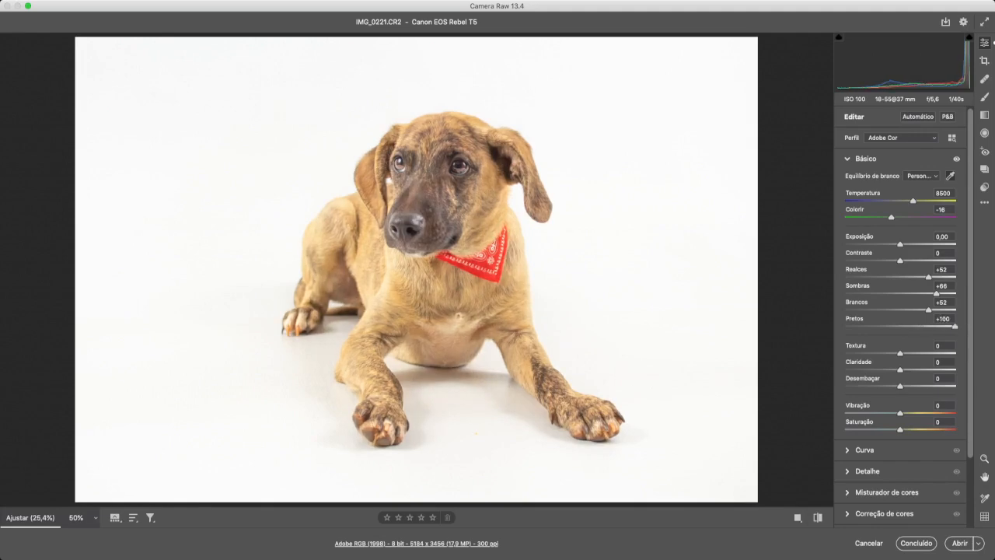
left_click_drag(955, 326, 911, 326)
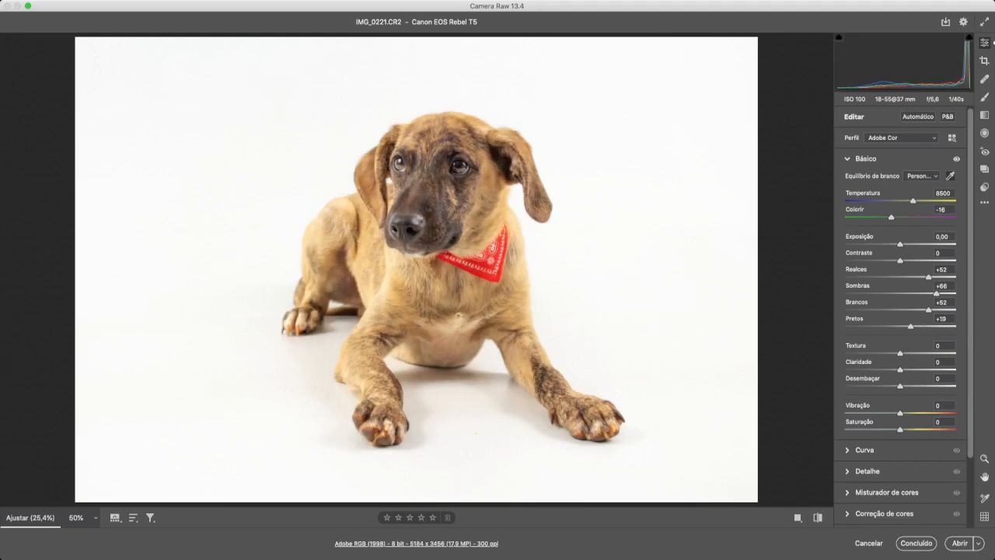
key("backslash")
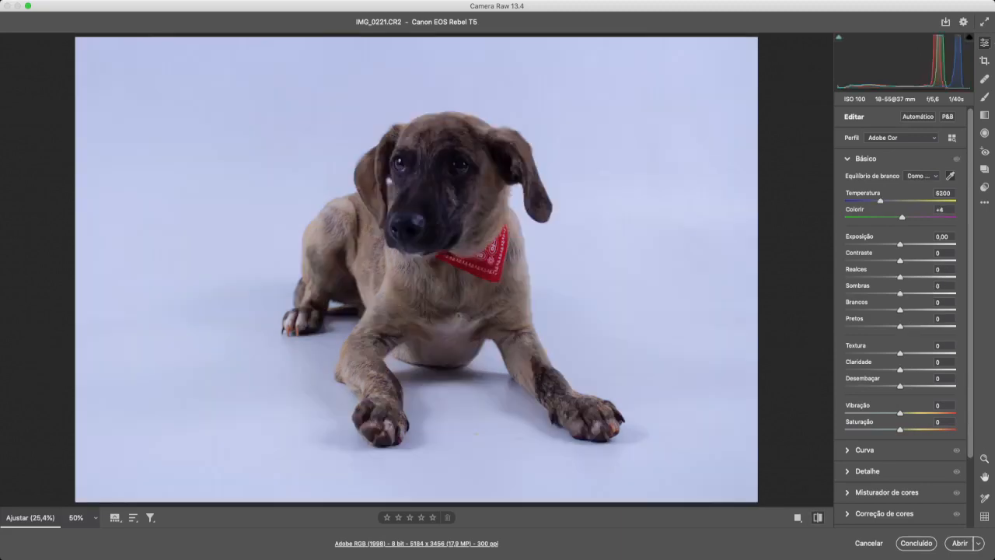
key("backslash")
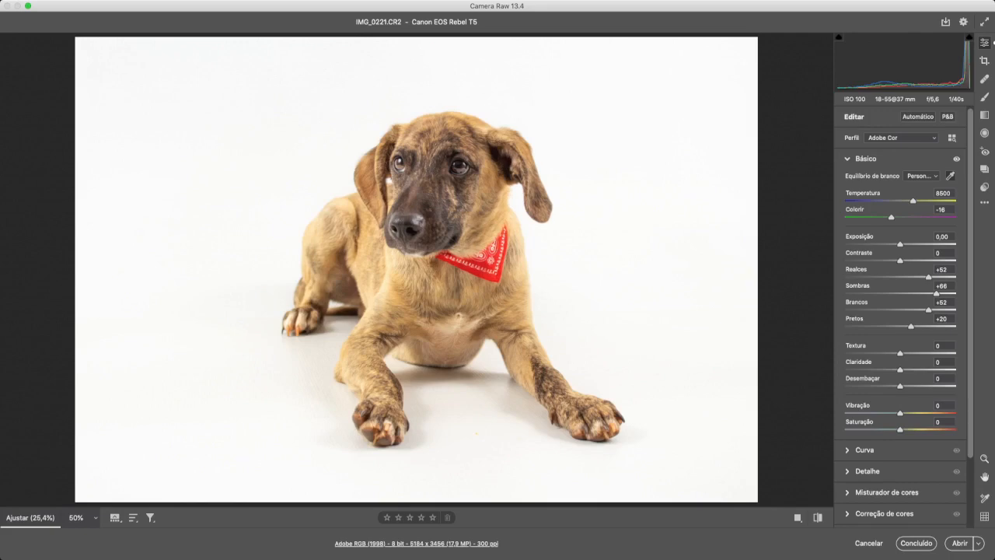
Set Texture to +39 and Clarity to +5, checking the effect on the dog's fur at 100% view.
left_click_drag(900, 369, 924, 353)
key("super+plus")
key("super+plus")
key("super+plus")
key("super+plus")
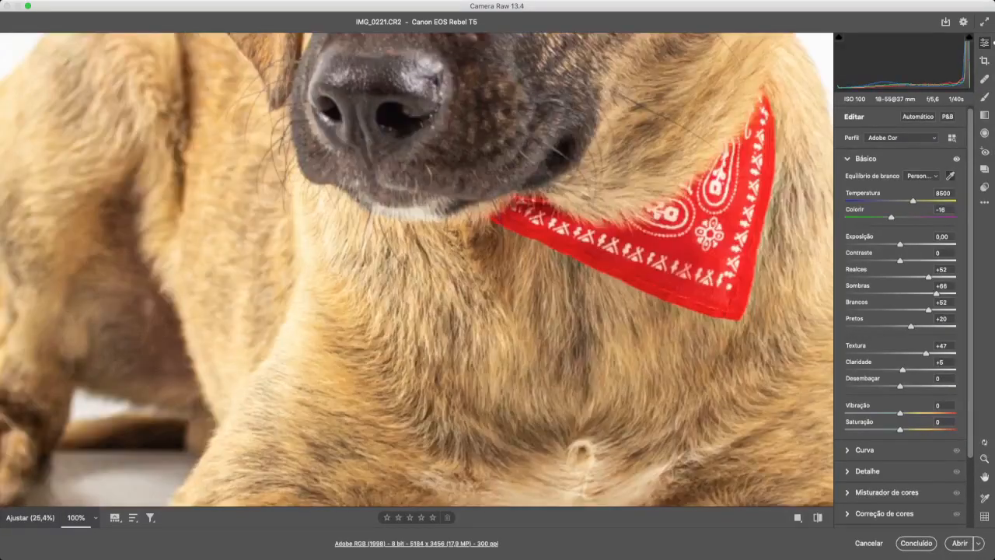
key("space")
left_click_drag(467, 97, 401, 396)
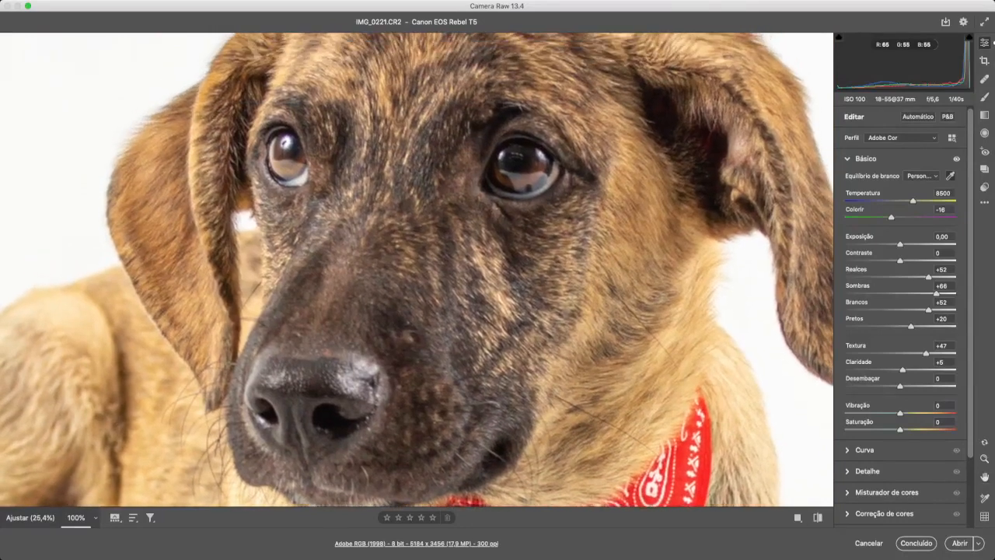
left_click_drag(926, 353, 901, 353)
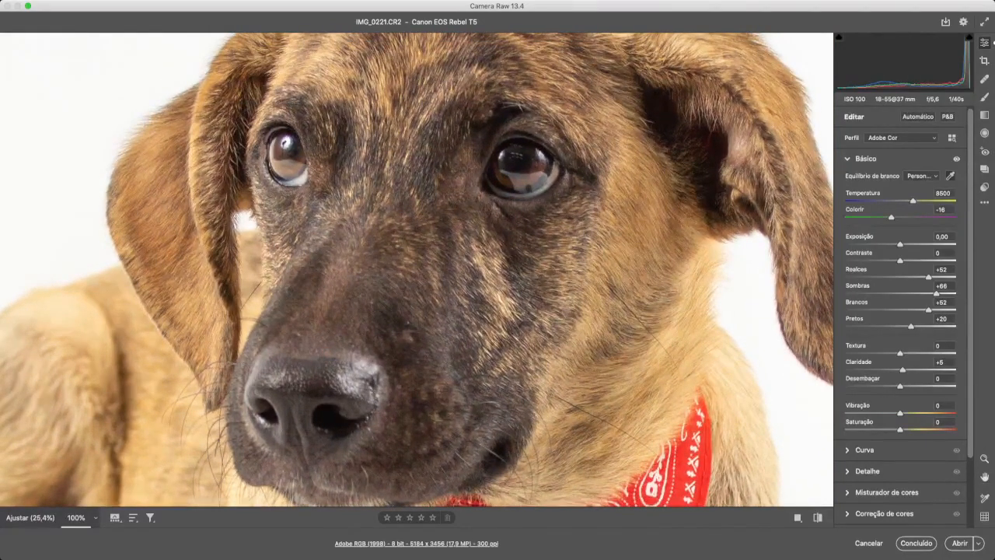
left_click_drag(901, 353, 922, 353)
key("super+0")
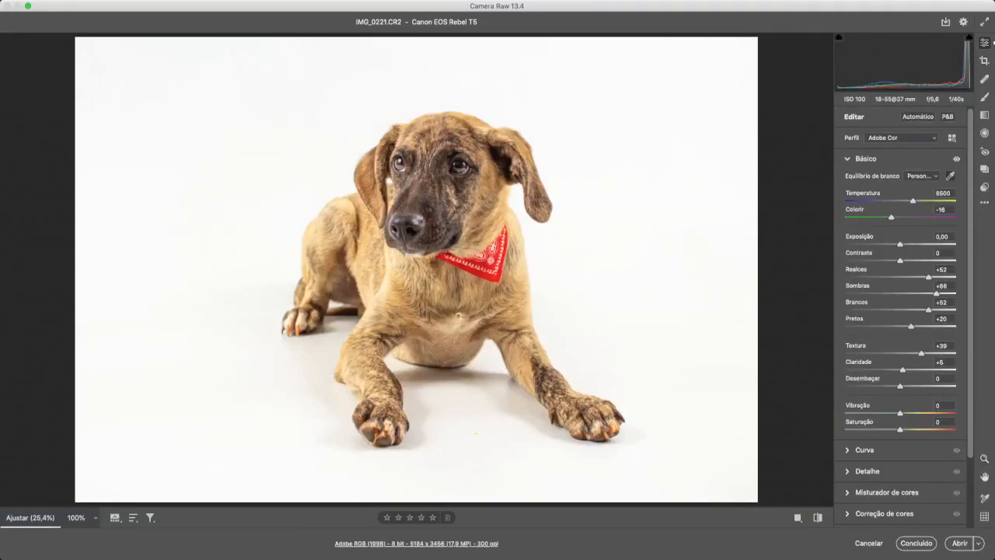
mouse_move(901, 430)
left_mouse_down()
mouse_move(925, 429)
mouse_move(911, 429)
left_mouse_up()
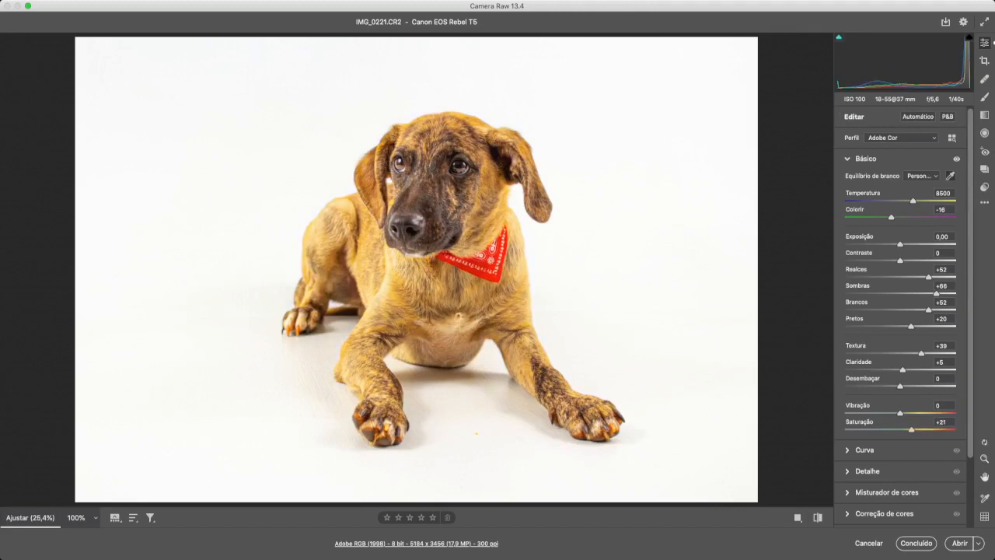
double_click(911, 429)
left_click_drag(901, 413, 926, 413)
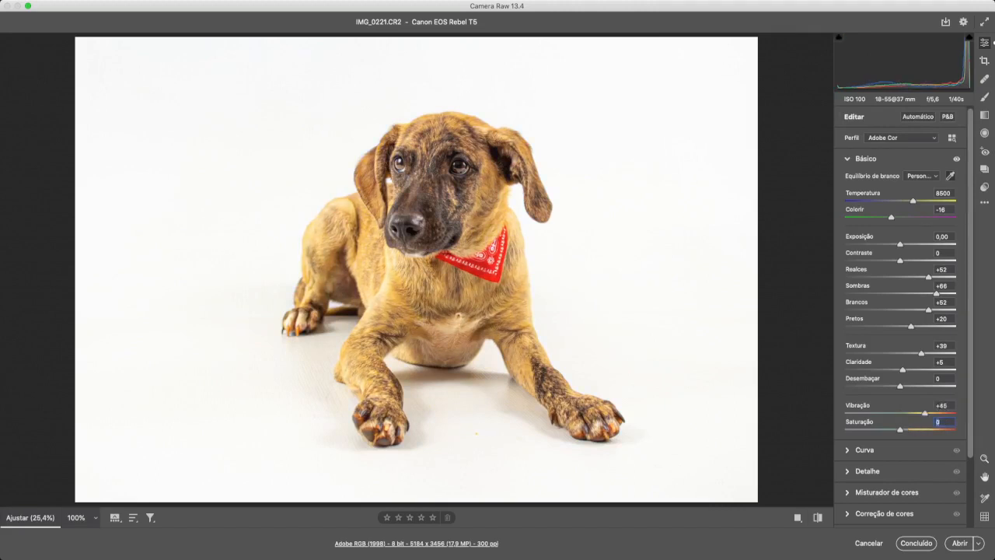
double_click(926, 412)
Compare the developed dog photo with the original, and open it in Photoshop as a copy.
key("alt")
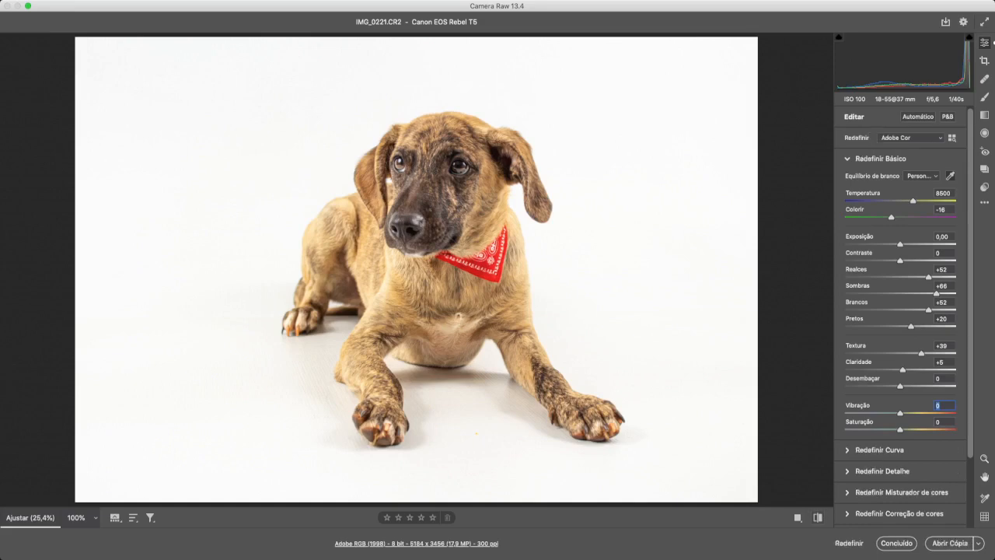
key("backslash")
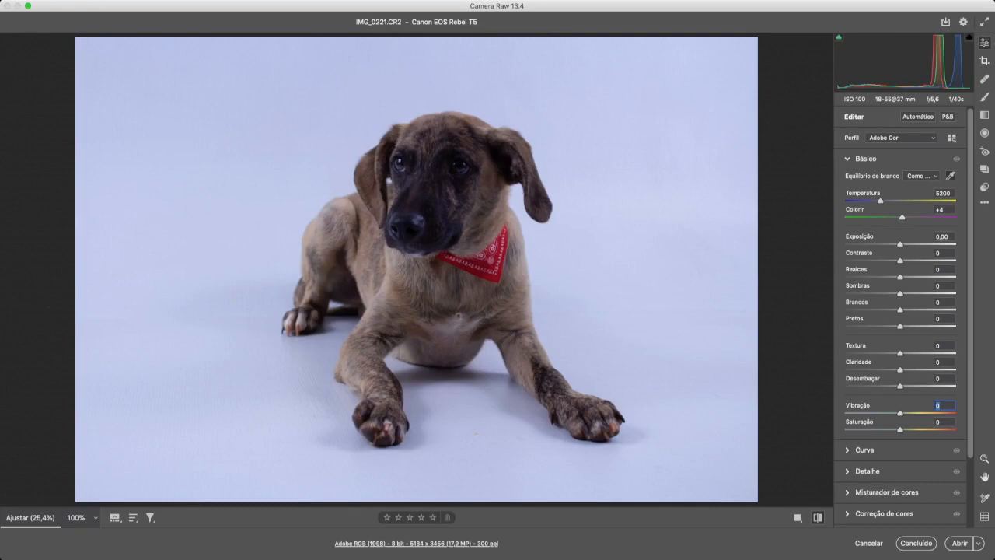
key("backslash")
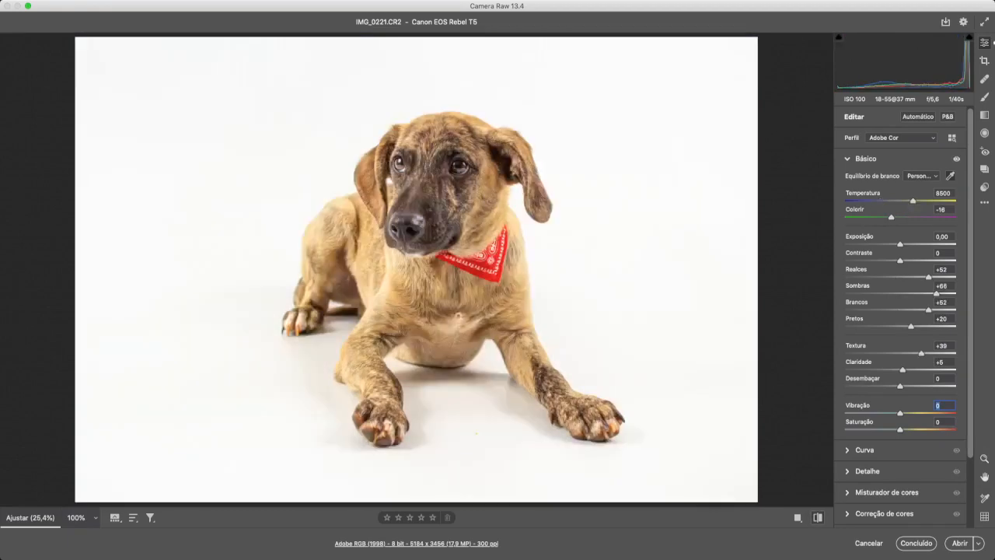
key("backslash")
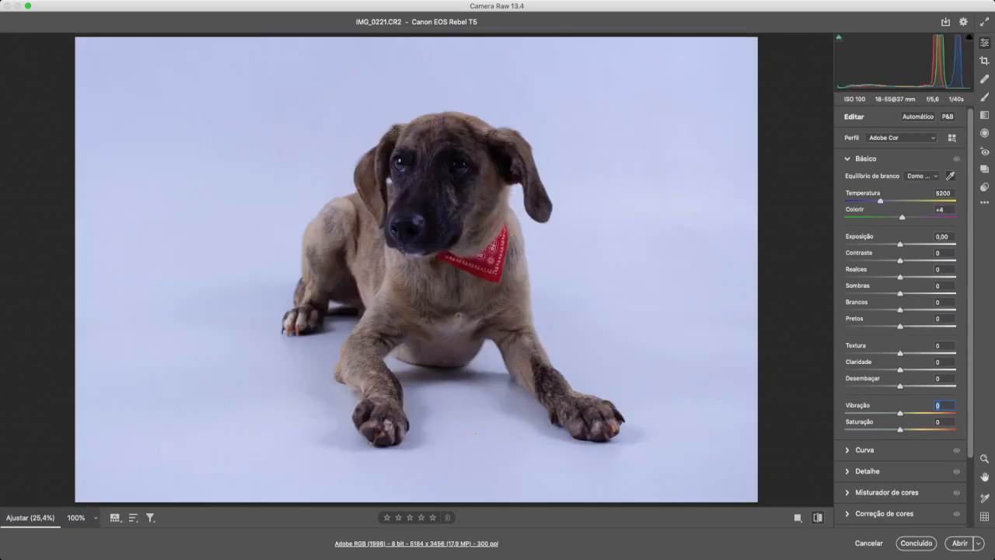
key("backslash")
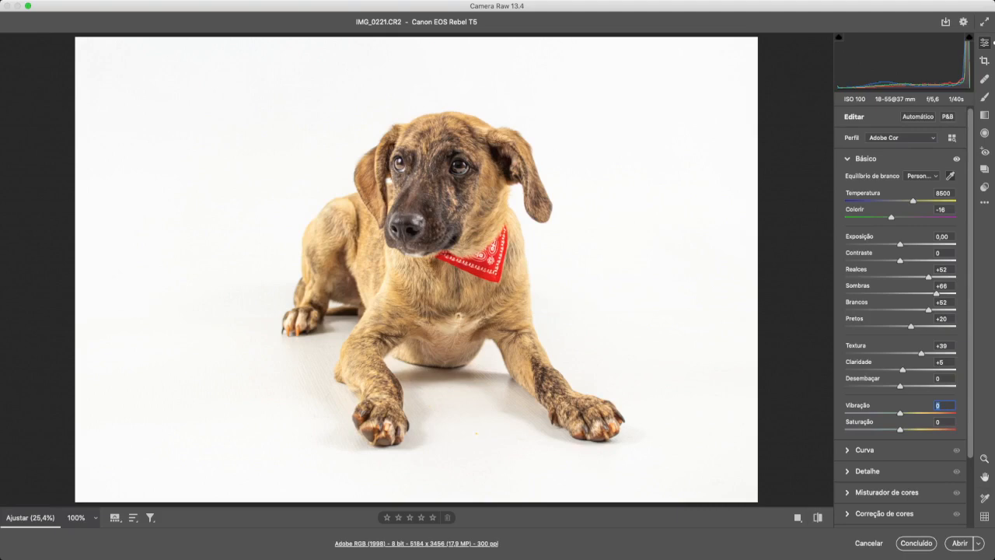
key("alt")
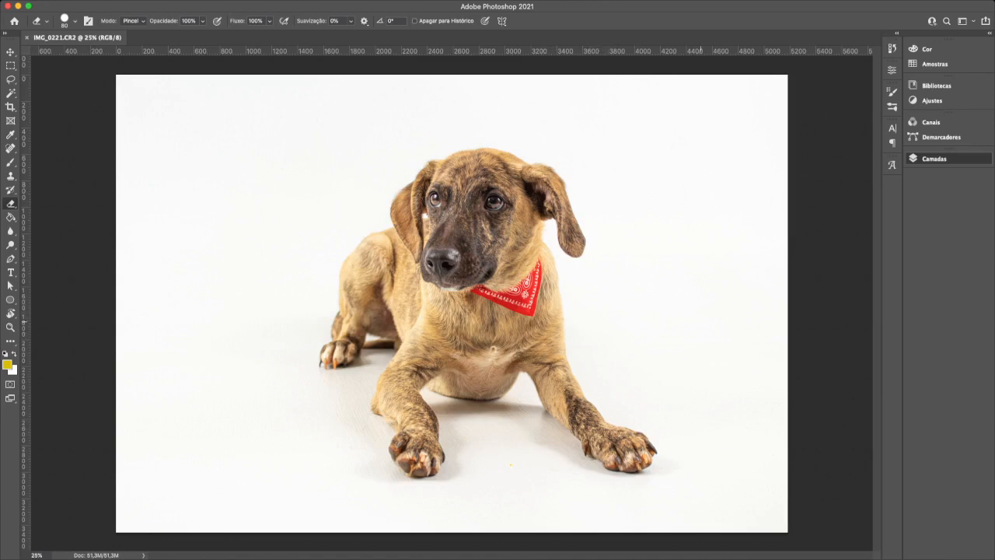
Duplicate the dog photo onto a new layer and heal the small specks on the muzzle above the nose with the Spot Healing Brush.
key("super+j")
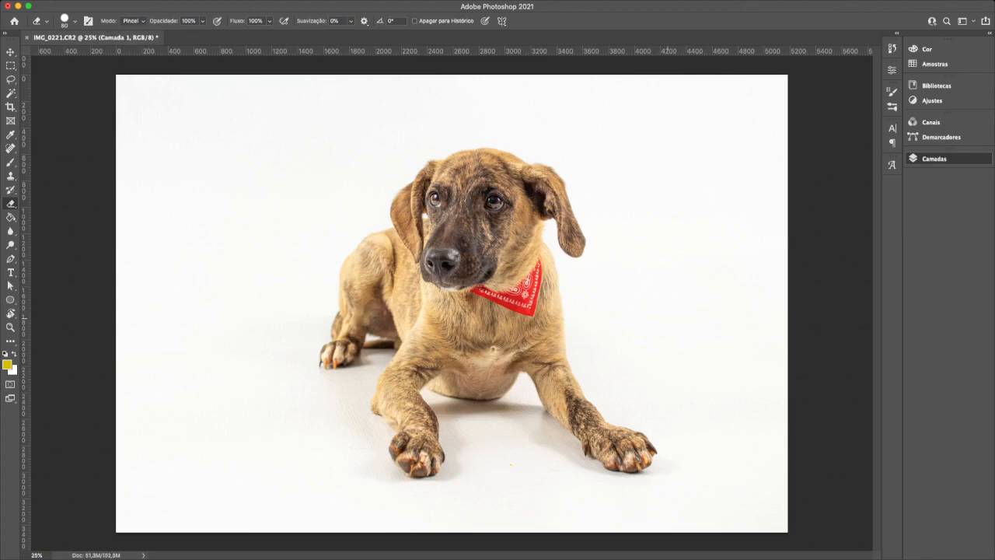
key("super+plus")
key("super+plus")
key("super+plus")
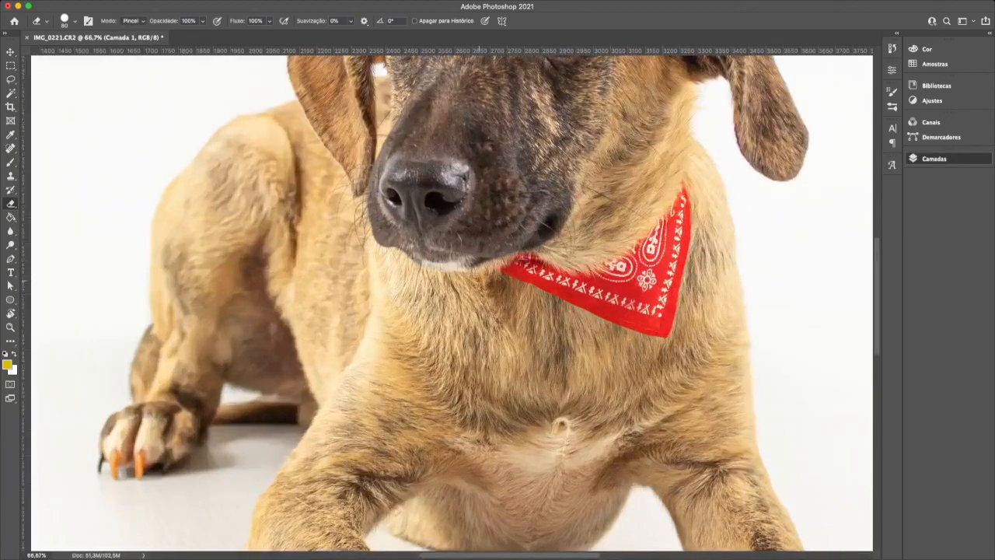
scroll(451, 300, "up", 5)
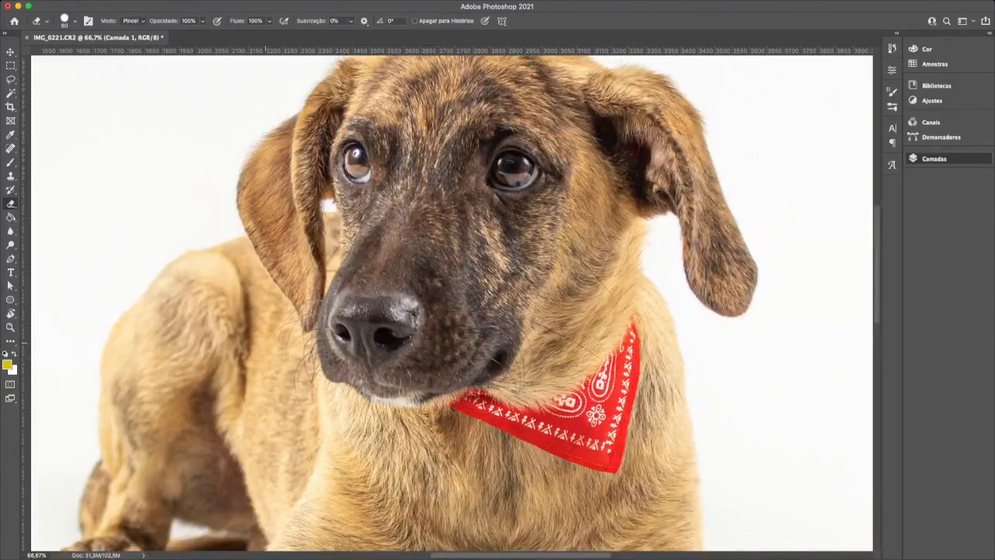
key("super+plus")
key("super+plus")
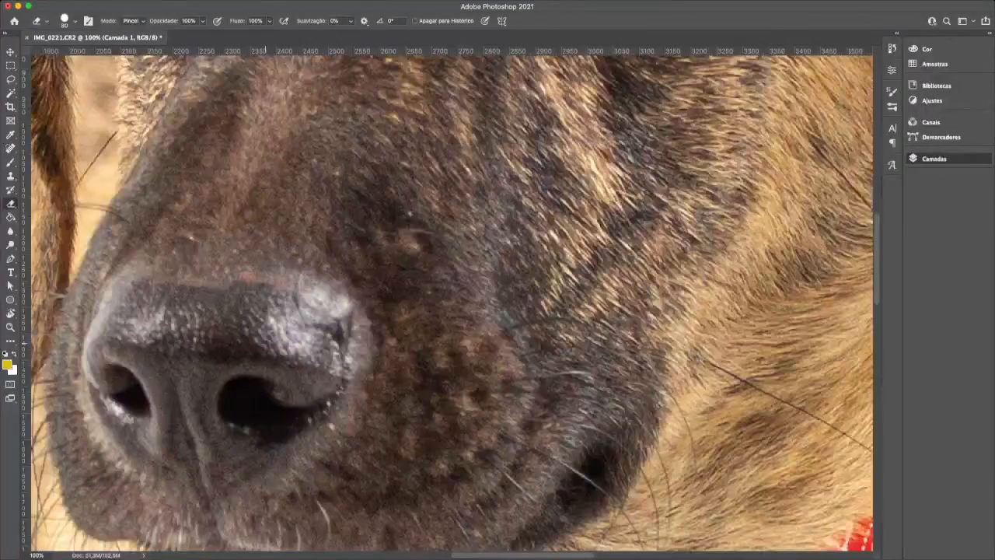
key("super+minus")
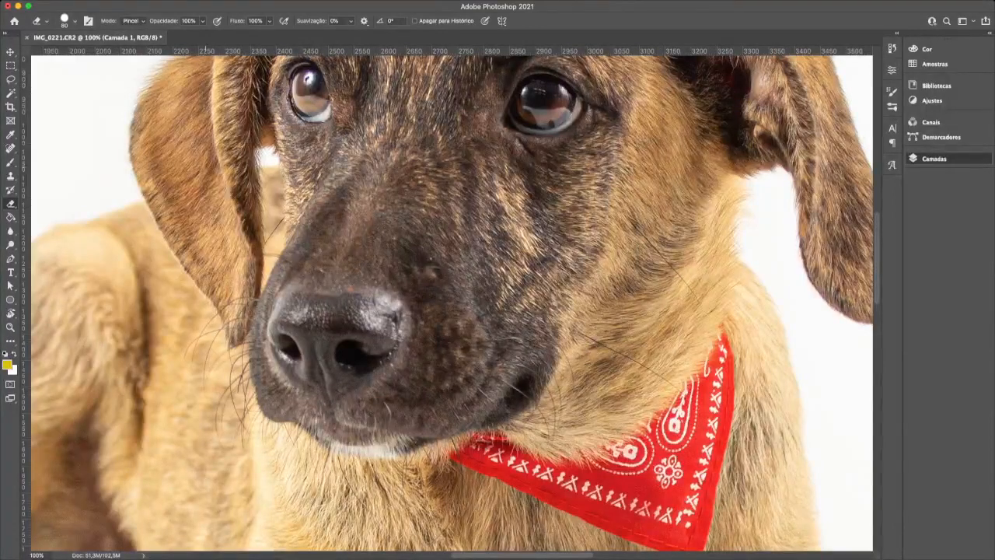
key("j")
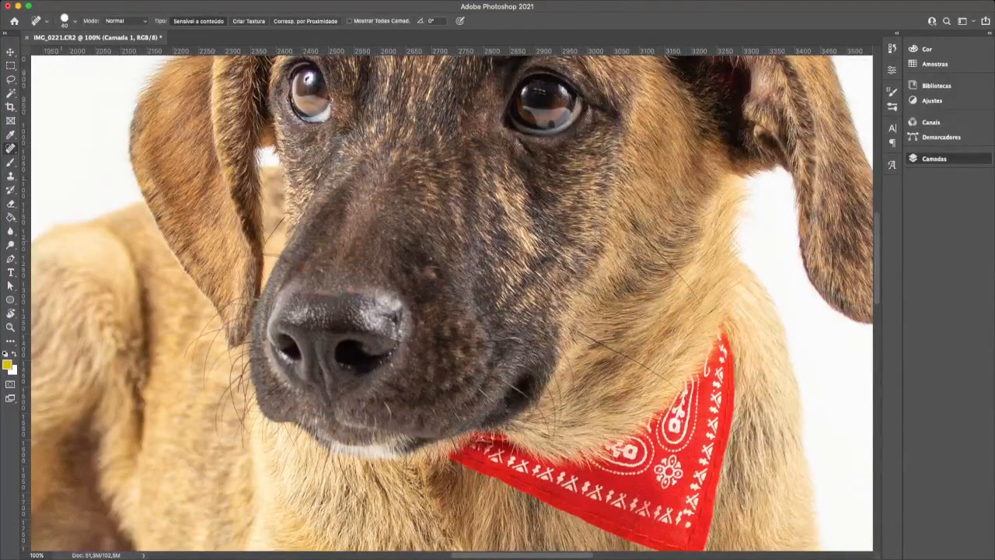
left_click_drag(345, 288, 360, 289)
left_click_drag(426, 269, 436, 278)
Remove the two larger yellow crumbs from the floor between the dog's front paws.
left_click_drag(422, 161, 315, 347)
scroll(315, 347, "down", 5)
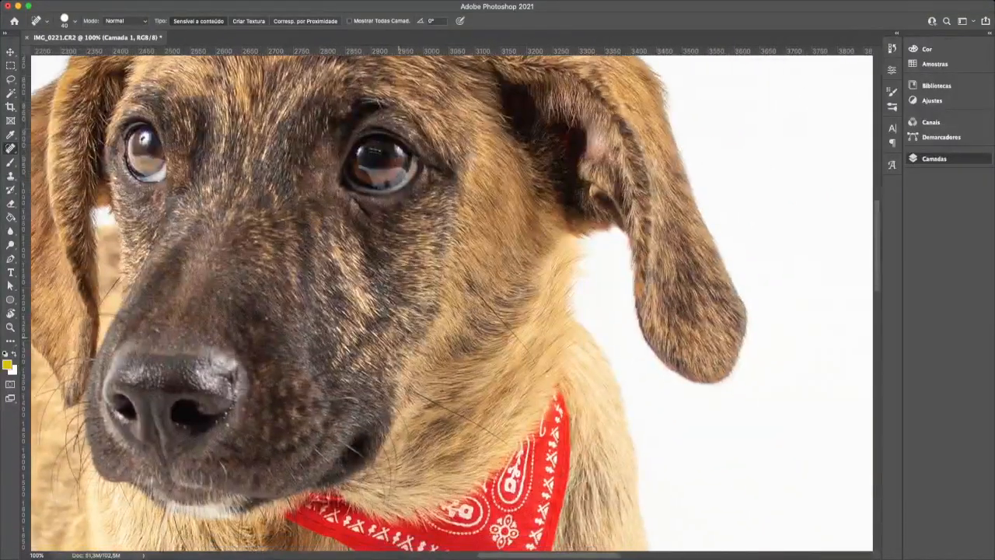
left_click_drag(399, 338, 364, 244)
left_click_drag(403, 336, 408, 228)
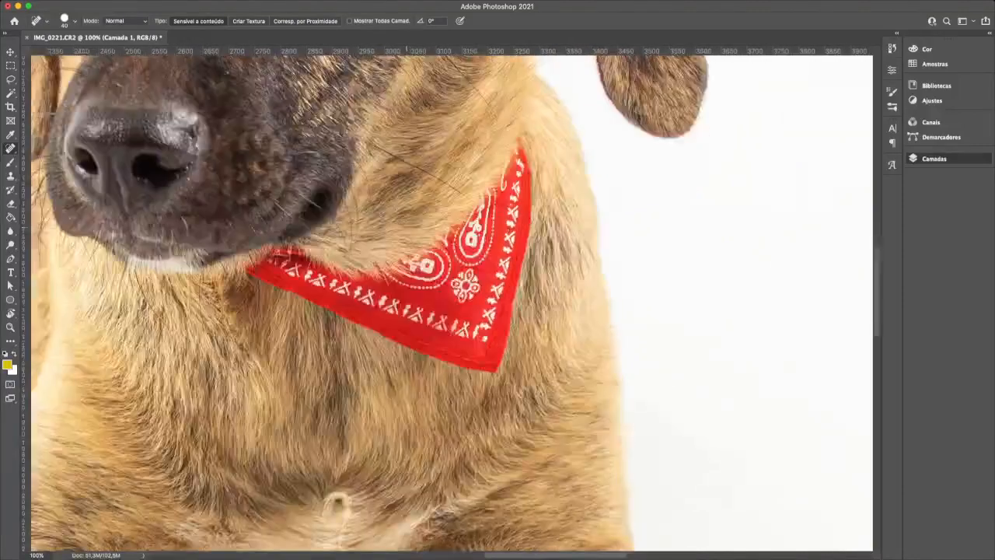
left_click_drag(381, 294, 423, 166)
left_click_drag(359, 274, 370, 48)
left_click_drag(377, 255, 324, 199)
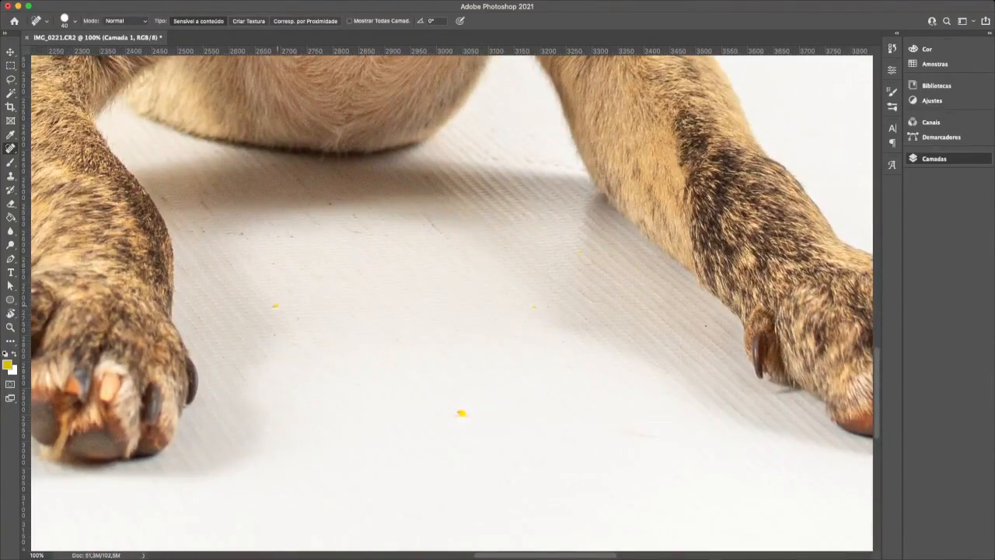
left_click(276, 308)
left_click_drag(455, 409, 471, 424)
Heal the dark scratches, fine specks and remaining tiny yellow crumb across the middle of the floor beneath the belly.
left_click_drag(409, 207, 450, 236)
left_click_drag(353, 215, 367, 232)
mouse_move(329, 204)
left_mouse_down()
mouse_move(389, 241)
mouse_move(373, 235)
left_mouse_up()
left_click(352, 231)
left_click(395, 343)
left_click_drag(532, 307, 541, 309)
left_click_drag(621, 435, 658, 438)
left_click_drag(491, 157, 569, 166)
Heal the row of dark specks on the floor beside the inner edge of the bent foreleg.
left_click_drag(199, 201, 221, 217)
left_click(199, 229)
left_click(195, 233)
left_click(238, 233)
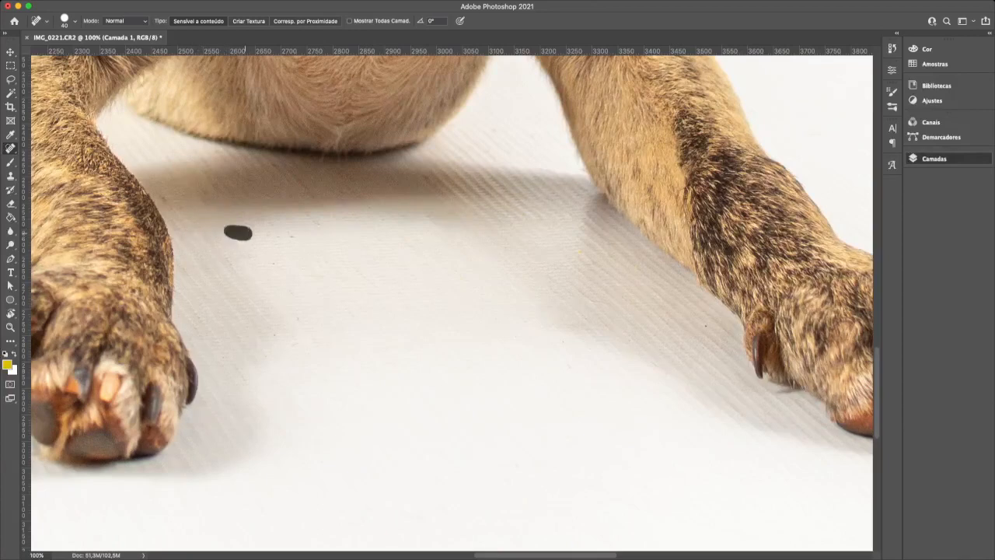
left_click(265, 235)
left_click(293, 235)
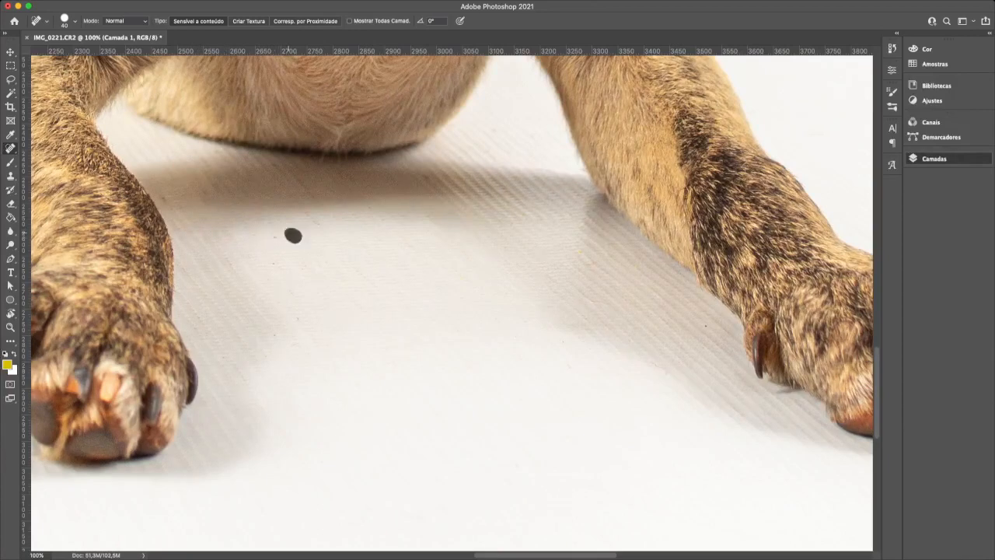
left_click(276, 237)
Clean the remaining specks from the belly shadow and the floor beside the nearest front paw.
left_click_drag(305, 215, 323, 228)
left_click_drag(298, 181, 326, 207)
left_click_drag(267, 160, 290, 181)
left_click_drag(215, 152, 216, 153)
left_click_drag(166, 198, 166, 197)
left_click_drag(230, 261, 233, 266)
left_click_drag(274, 339, 301, 319)
Heal the small specks in the shadow beside the outstretched front leg.
scroll(301, 319, "right", 10)
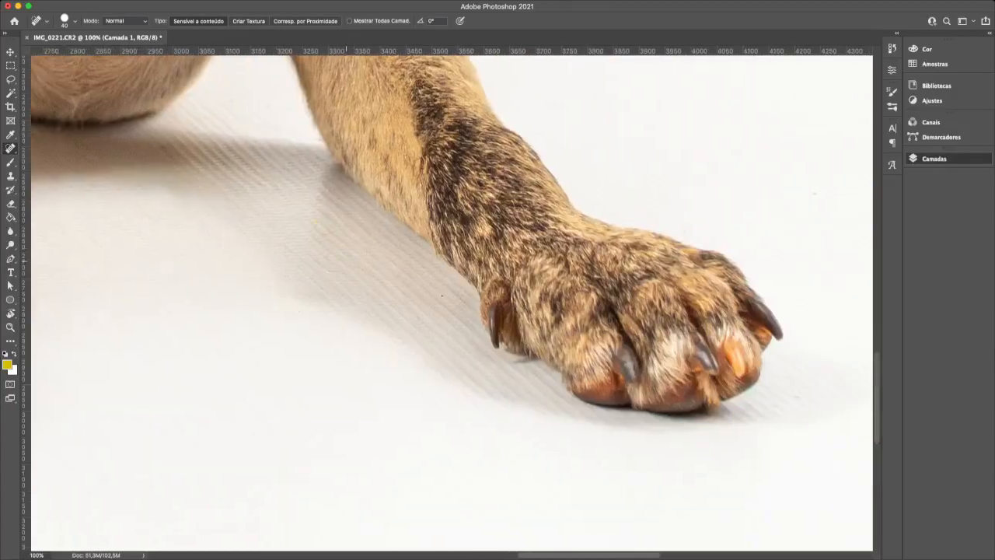
left_click_drag(319, 223, 319, 223)
left_click_drag(335, 274, 334, 275)
Heal the dark specks and thin hair on the white floor beyond the outstretched front paw.
scroll(335, 275, "right", 5)
scroll(334, 275, "up", 3)
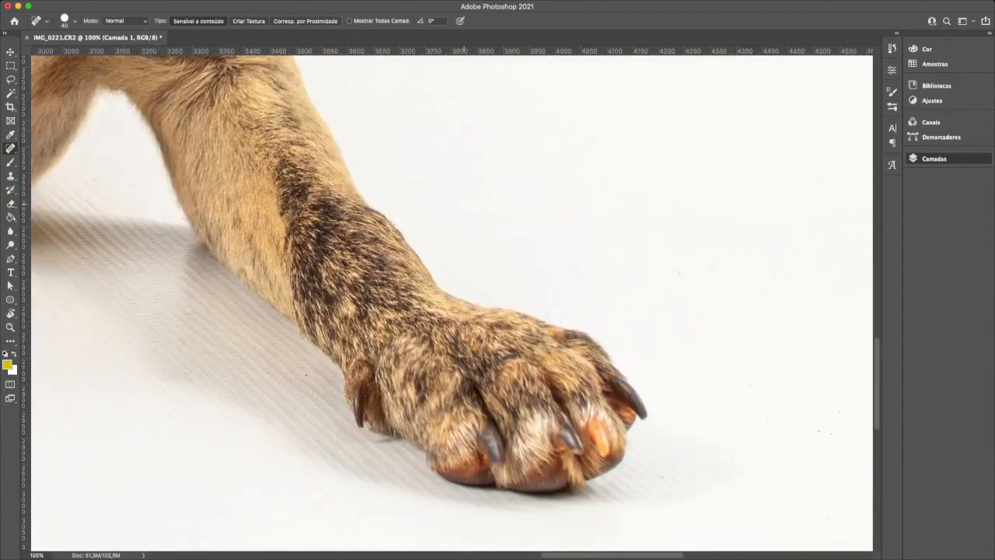
scroll(451, 300, "down", 5)
scroll(451, 300, "right", 5)
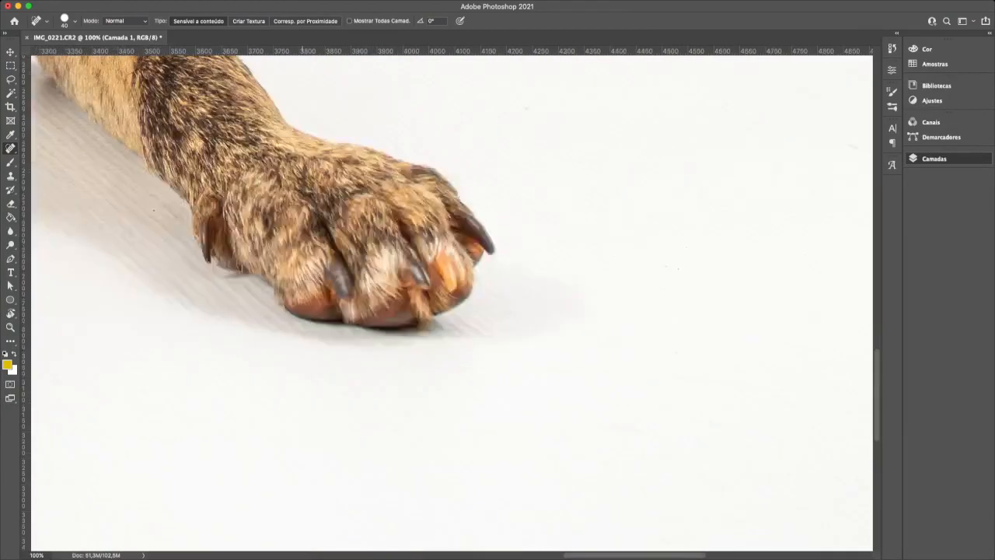
scroll(451, 299, "down", 5)
scroll(451, 299, "right", 6)
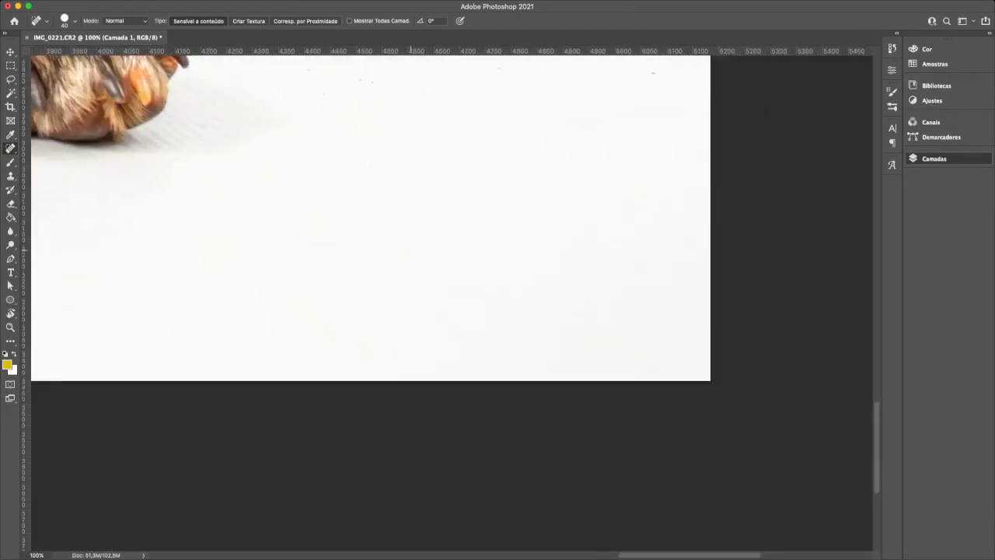
scroll(410, 234, "up", 3)
scroll(411, 233, "left", 2)
scroll(420, 234, "up", 2)
scroll(420, 233, "left", 1)
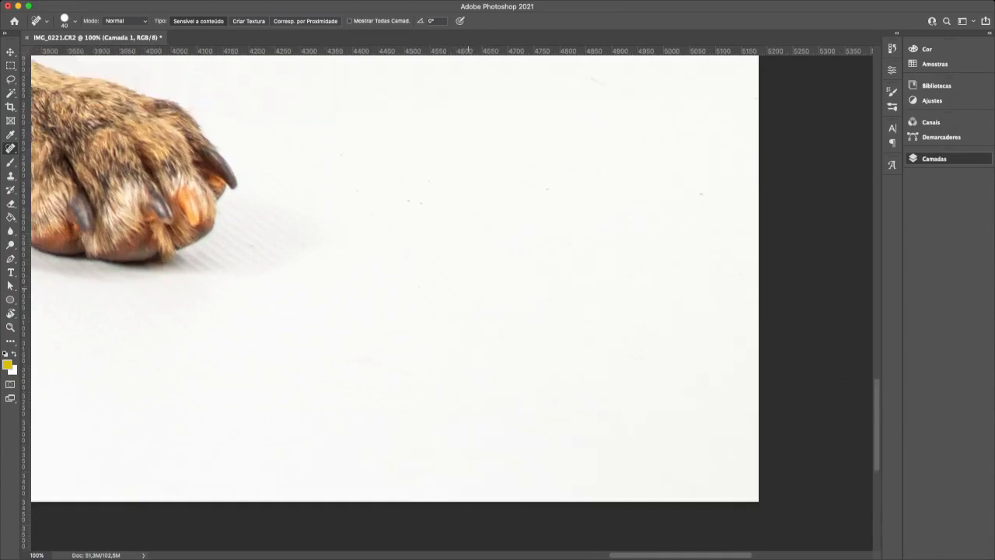
mouse_move(407, 199)
left_mouse_down()
mouse_move(434, 206)
mouse_move(441, 181)
left_mouse_up()
scroll(442, 181, "up", 4)
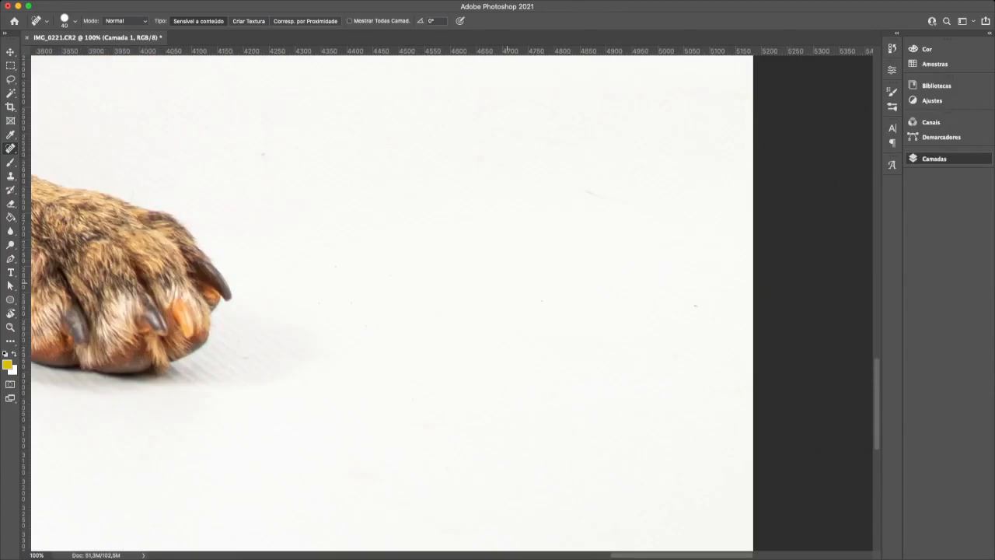
scroll(545, 234, "left", 1)
left_click_drag(599, 192, 682, 210)
left_click_drag(280, 151, 282, 154)
left_click_drag(561, 297, 563, 297)
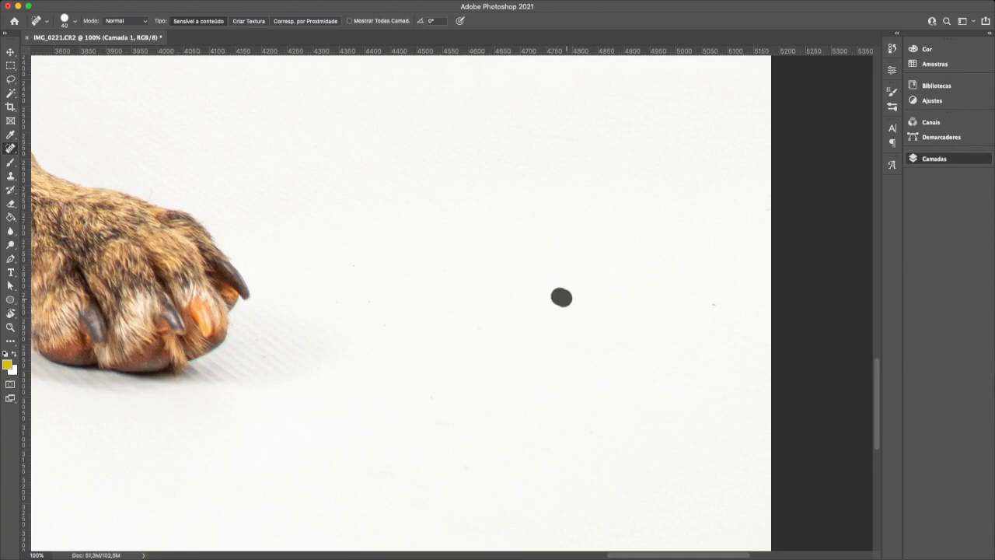
Remove the tiny dots near the photo's outer edge and just past the outstretched paw's claws.
left_click(709, 306)
left_click(353, 267)
left_click(370, 302)
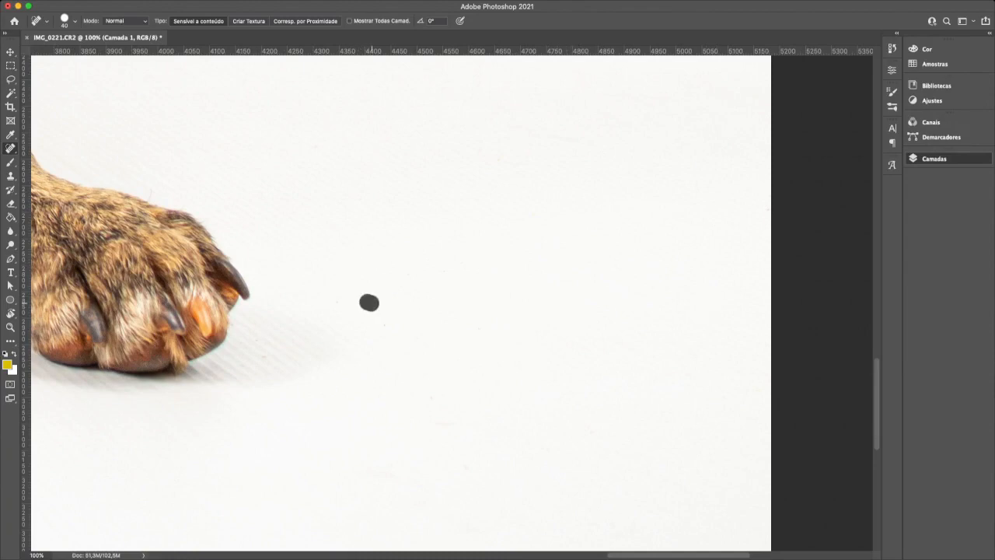
left_click(387, 327)
left_click(341, 303)
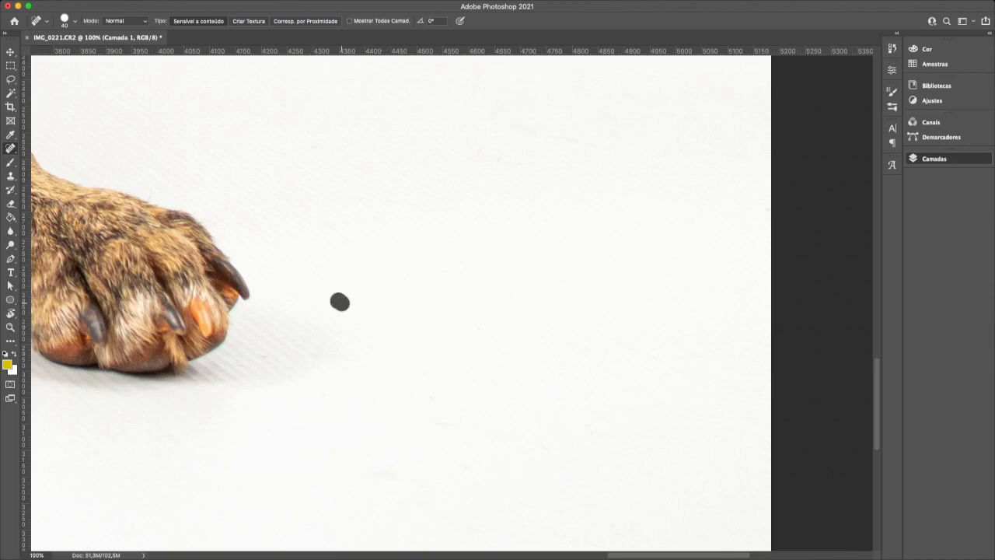
left_click(265, 357)
Heal the faint smudges and remaining speck on the white floor in front of the outstretched paw.
scroll(451, 304, "left", 5)
scroll(451, 303, "right", 5)
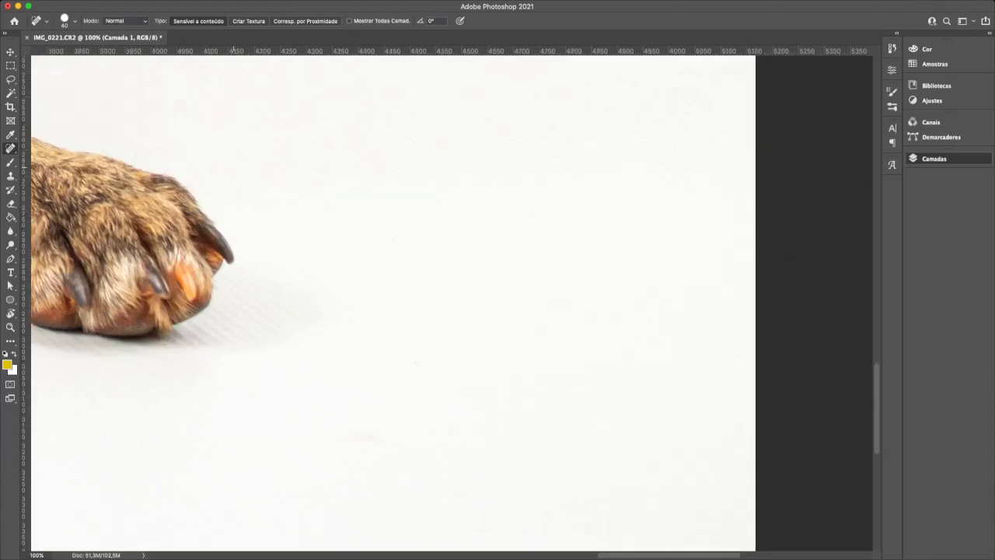
left_click_drag(343, 443, 395, 443)
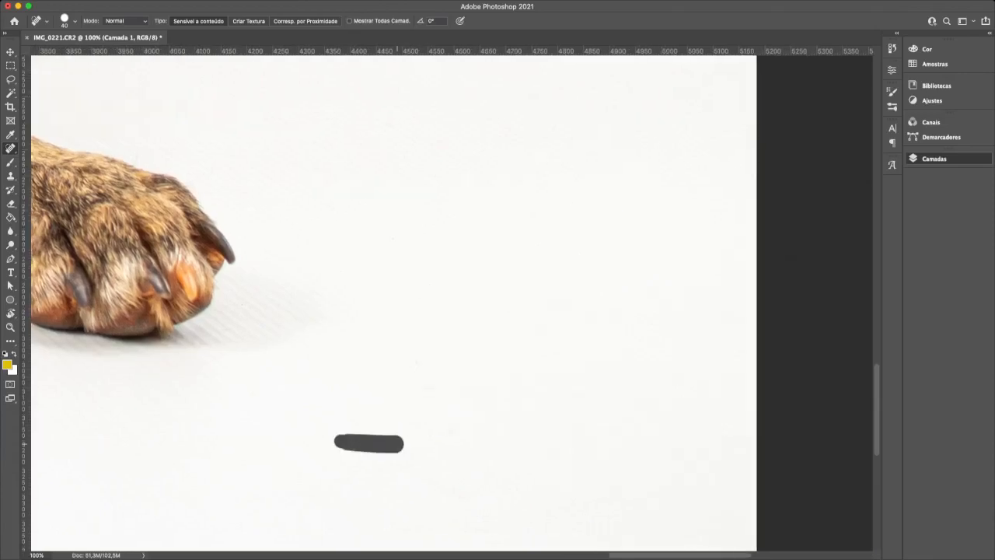
left_click(417, 364)
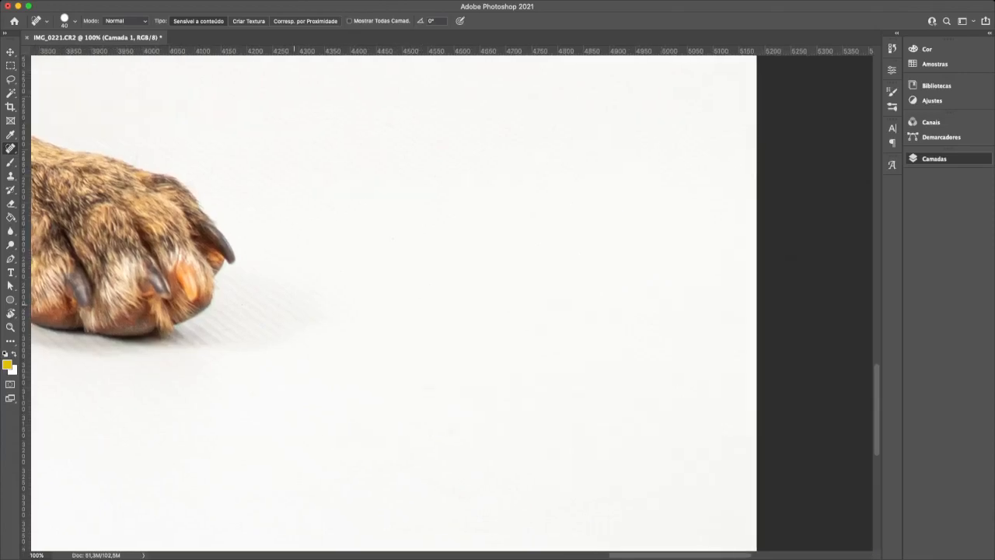
left_click_drag(393, 444, 439, 444)
left_click(453, 433)
left_click_drag(424, 387, 446, 386)
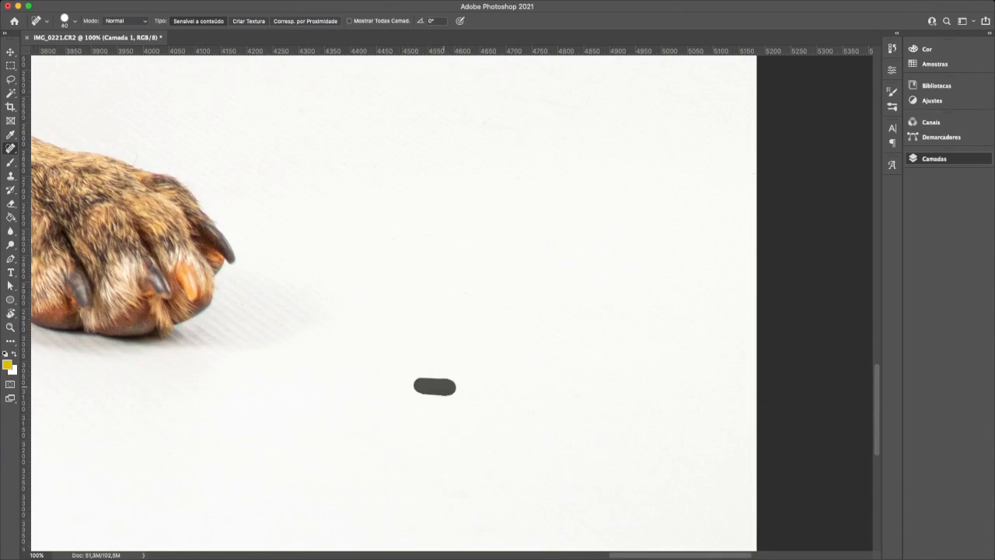
Remove the curved hair, the row of reddish specks and the nearby spot on the floor outside the other front paw.
scroll(387, 309, "left", 8)
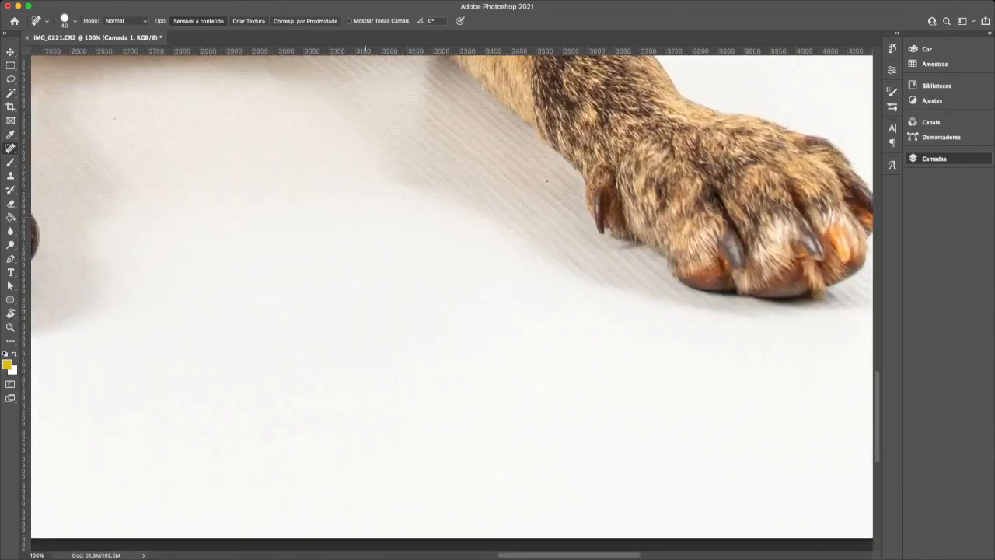
scroll(452, 295, "left", 10)
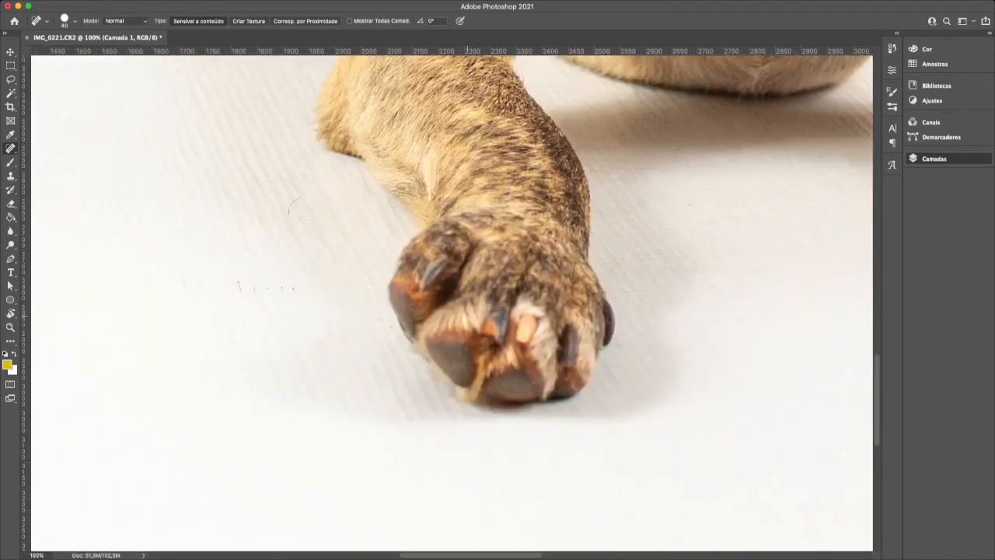
scroll(451, 303, "left", 3)
left_click_drag(378, 226, 362, 252)
left_click(257, 314)
left_click_drag(257, 314, 373, 317)
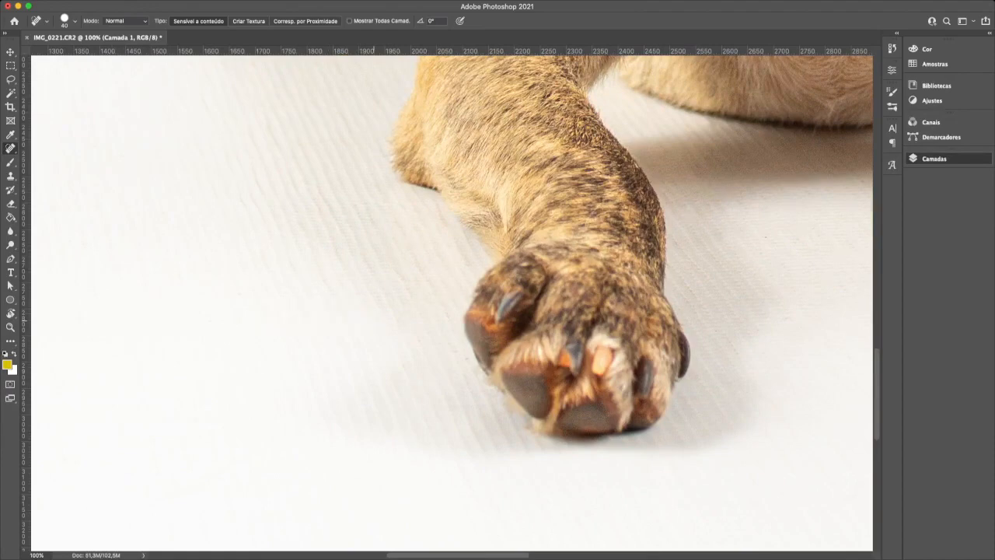
left_click(460, 357)
Check the cleaned floor and backdrop in full view, and examine the dog's paws, chest, bandana and face at 100%.
left_click_drag(249, 105, 638, 400)
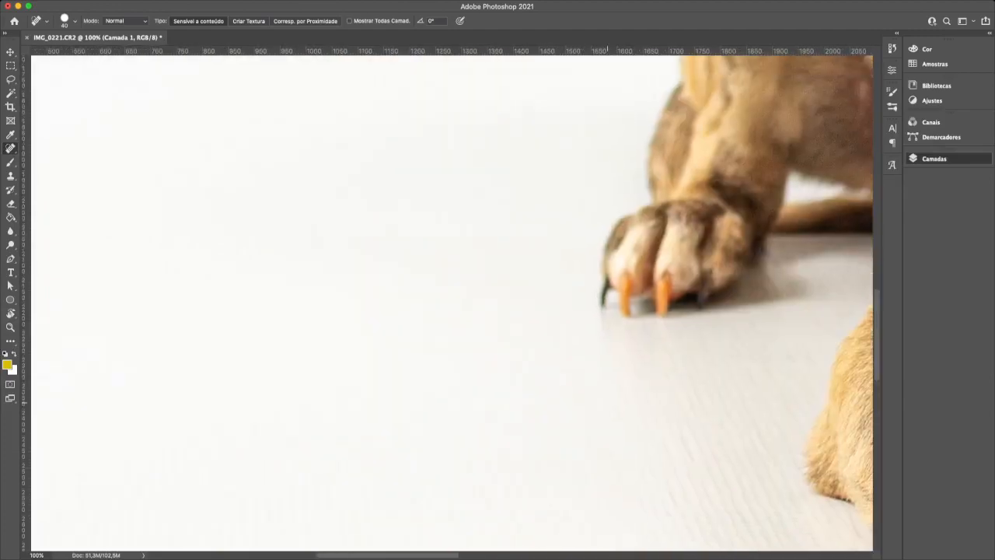
key("super+0")
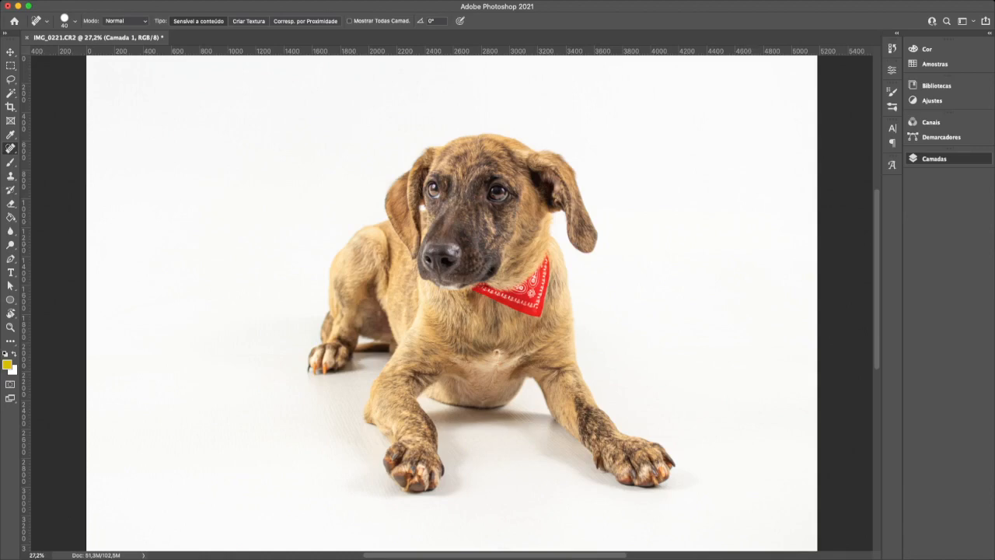
key("super+plus")
key("super+plus")
key("super+plus")
key("super+plus")
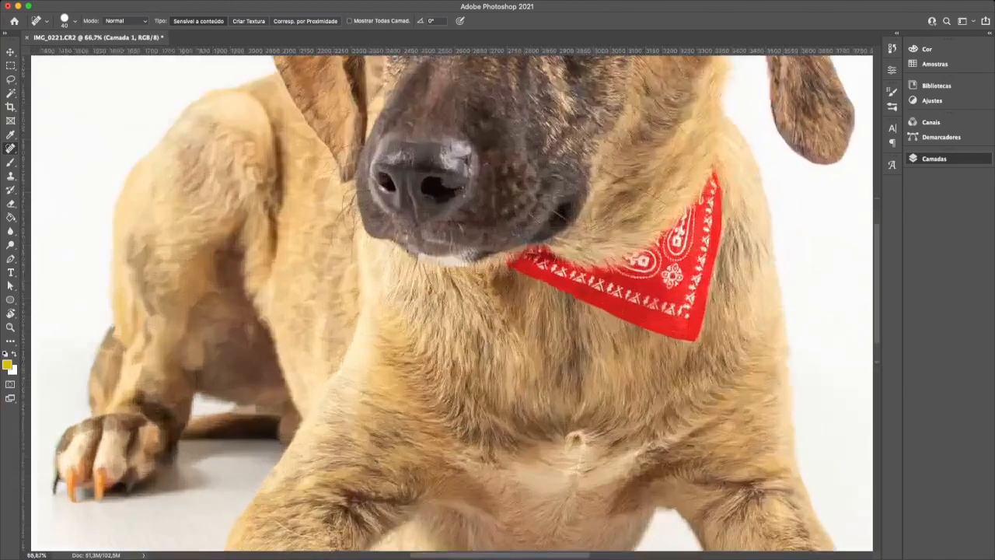
scroll(451, 299, "down", 10)
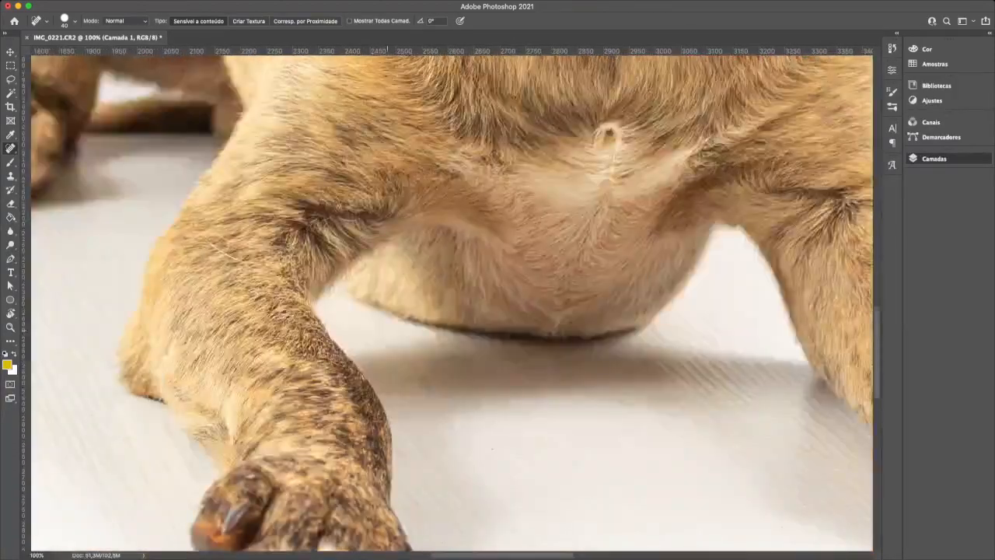
scroll(451, 299, "down", 3)
scroll(451, 299, "down", 3)
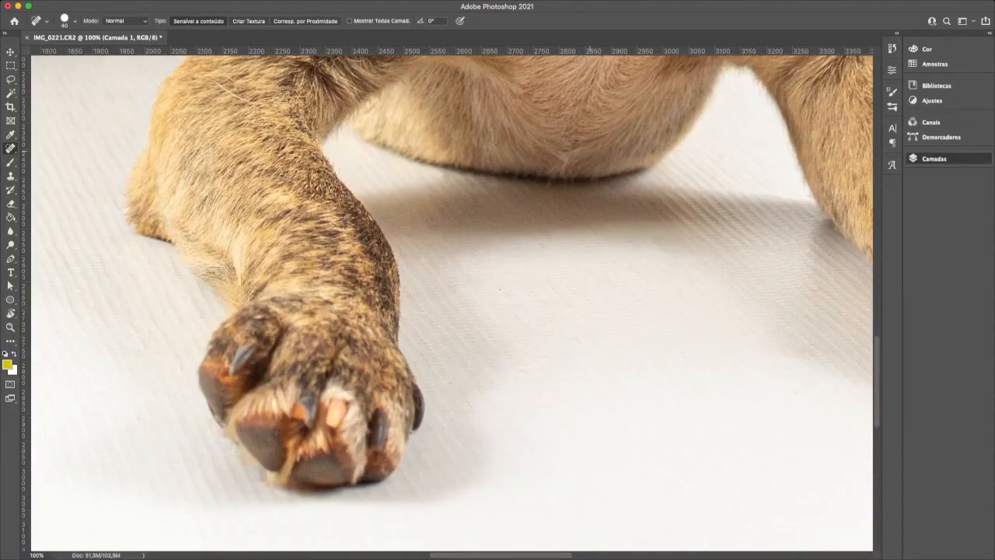
scroll(451, 300, "up", 10)
scroll(451, 299, "right", 10)
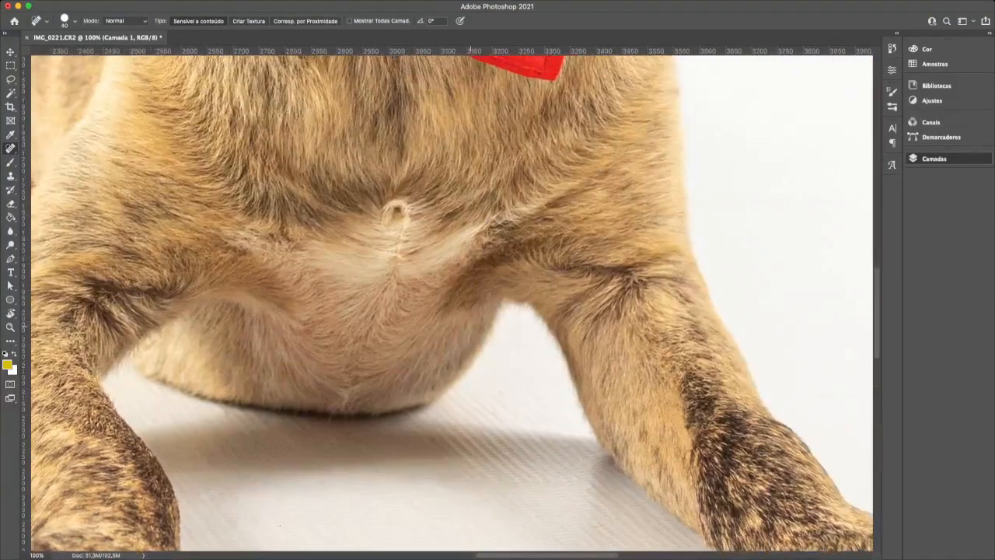
scroll(451, 299, "up", 15)
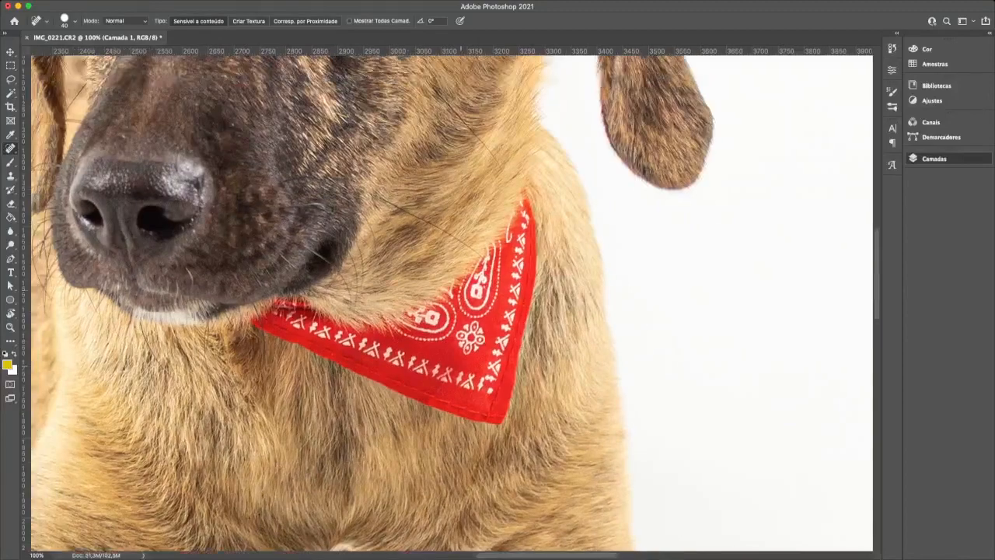
scroll(452, 299, "up", 5)
scroll(451, 300, "left", 5)
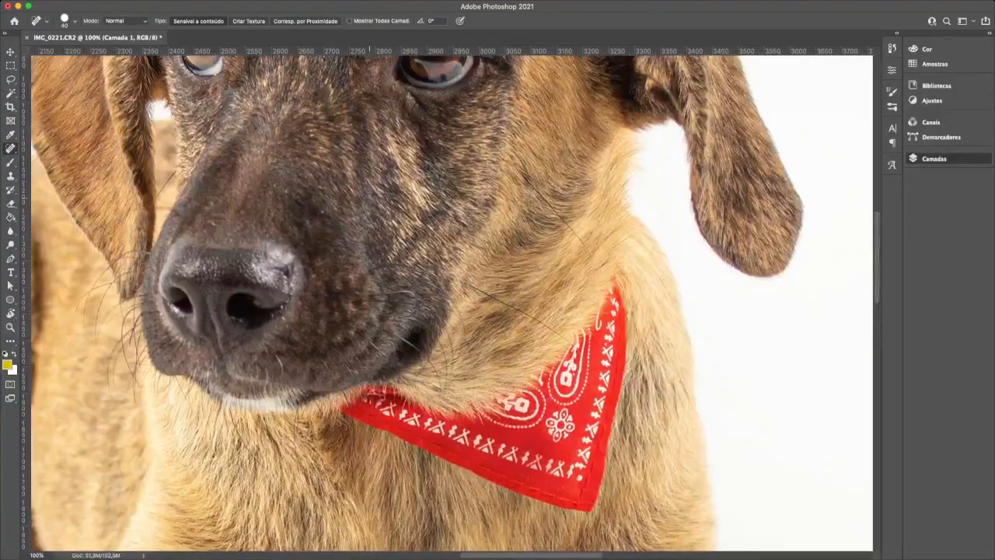
Examine the dog's forehead, eyes, ears and the light streaks of fur beside the muzzle at 100%.
scroll(451, 299, "up", 10)
scroll(451, 300, "left", 4)
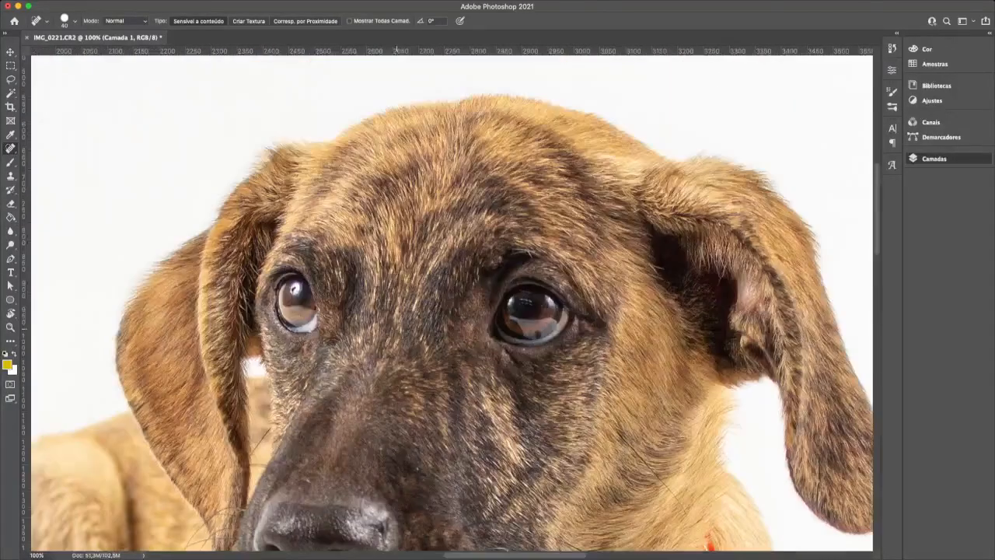
scroll(451, 300, "down", 5)
scroll(451, 300, "right", 3)
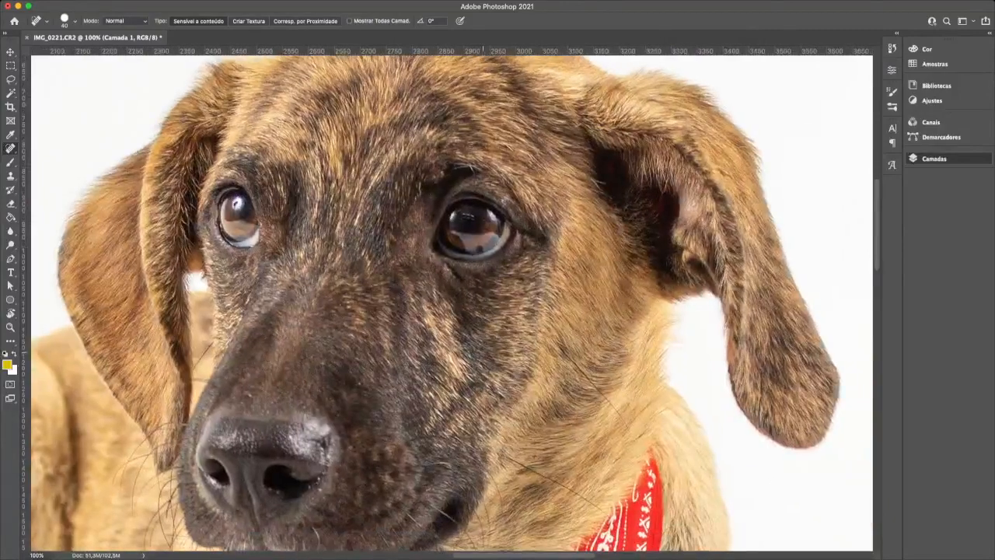
scroll(451, 299, "down", 3)
scroll(451, 300, "right", 3)
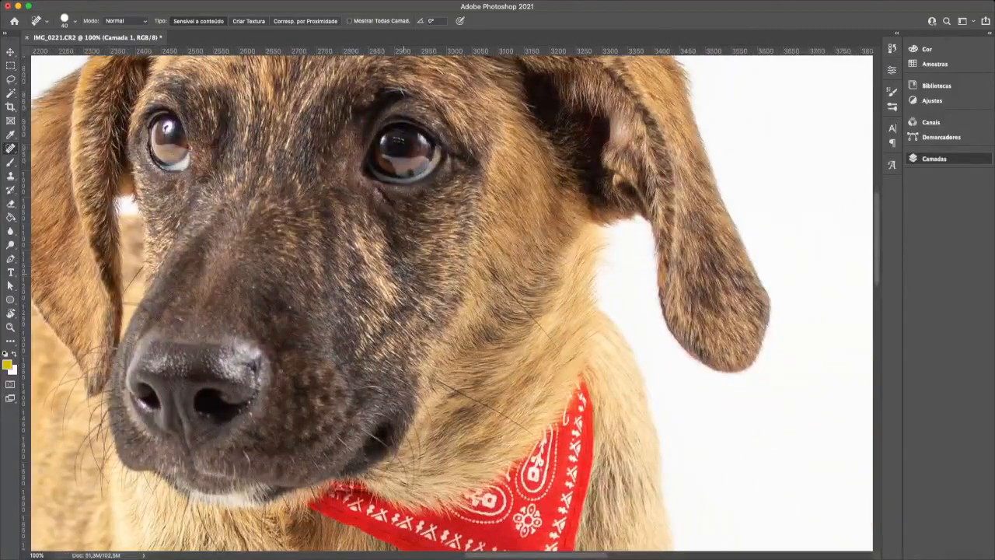
left_click(398, 278)
left_click(385, 273)
Heal the tiny dark speck on the floor beside the outstretched front leg, and check the photo in full view.
scroll(388, 273, "down", 10)
scroll(389, 272, "down", 10)
scroll(388, 272, "right", 3)
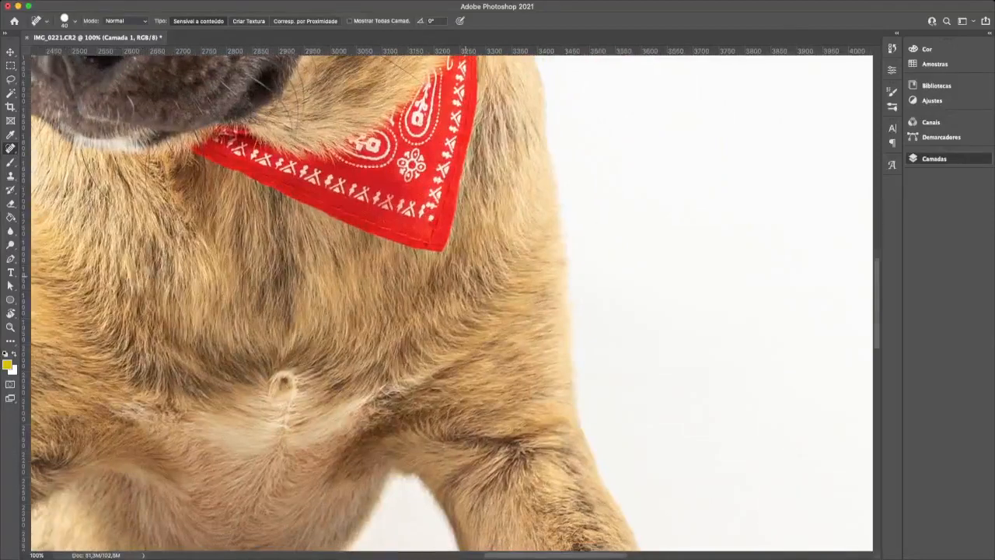
scroll(405, 272, "down", 5)
scroll(404, 272, "right", 5)
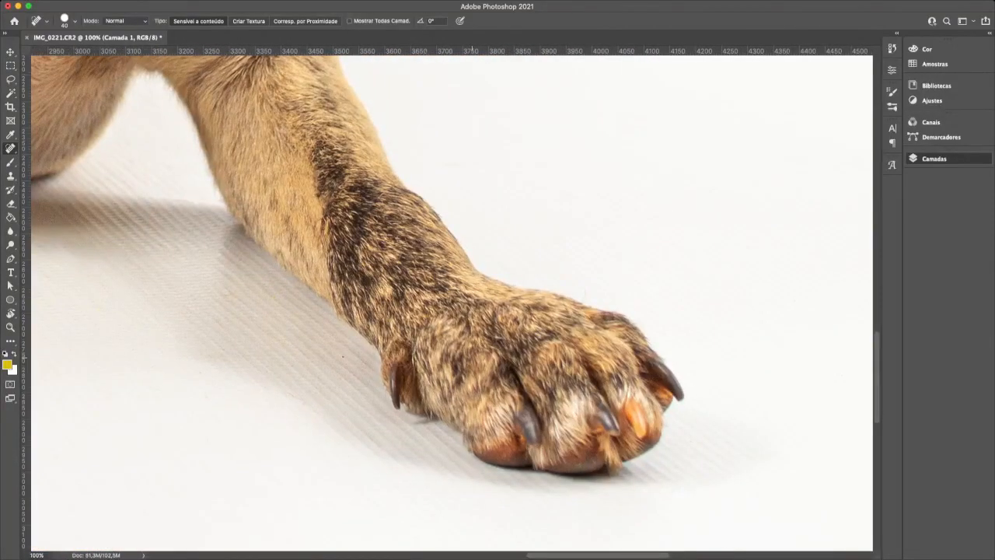
left_click(346, 355)
key("super+0")
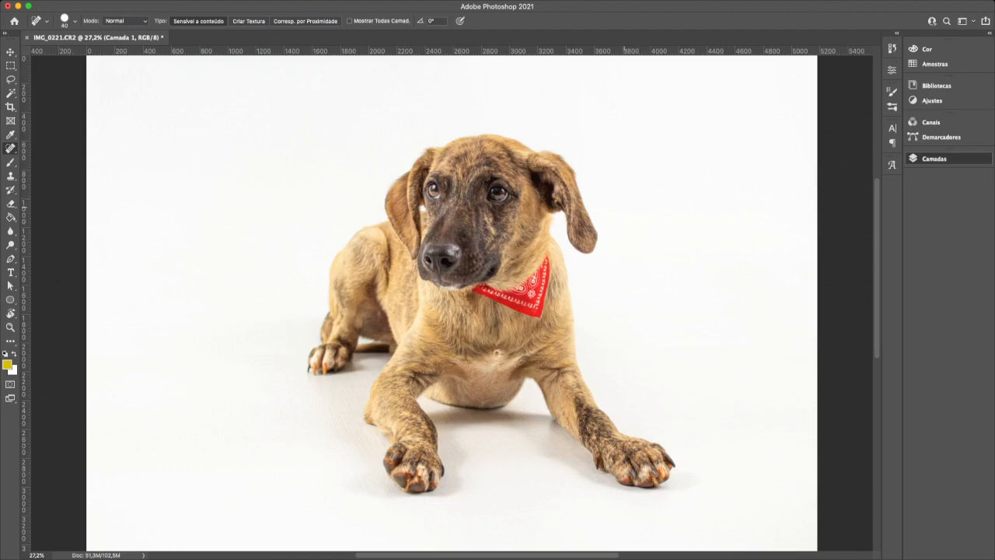
Try healing the small round spot in the middle of the dog's chest, and undo that retouch.
key("super+minus")
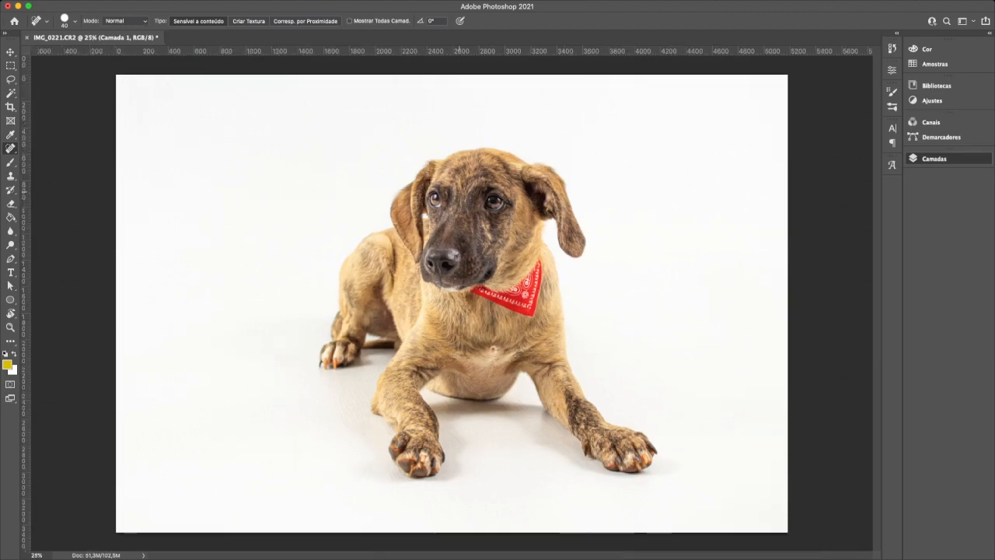
key("super+minus")
key("super+plus")
key("super+plus")
key("super+plus")
key("super+plus")
key("super+plus")
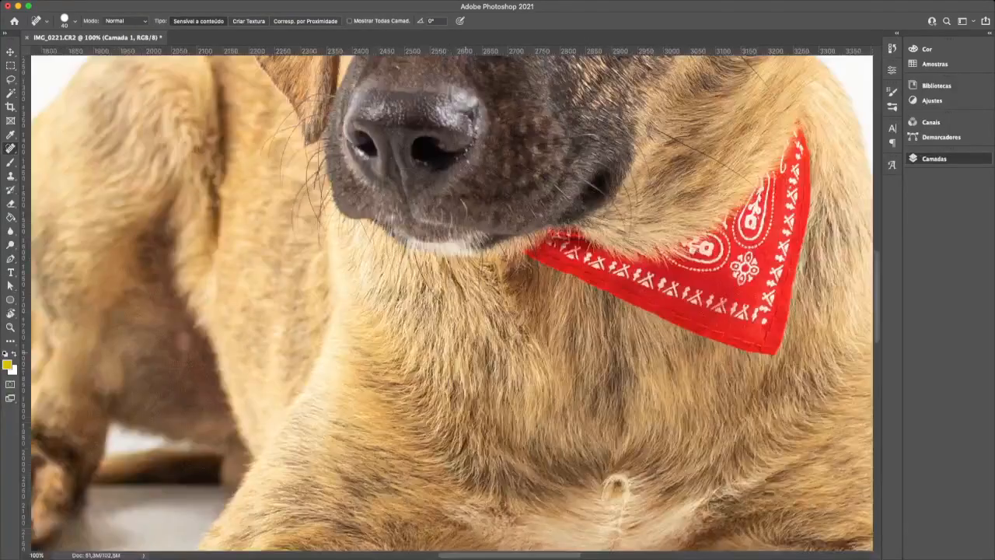
mouse_move(620, 485)
left_mouse_down()
mouse_move(360, 384)
mouse_move(385, 315)
mouse_move(365, 330)
mouse_move(377, 336)
mouse_move(394, 315)
mouse_move(346, 323)
mouse_move(406, 318)
mouse_move(373, 315)
mouse_move(355, 327)
left_mouse_up()
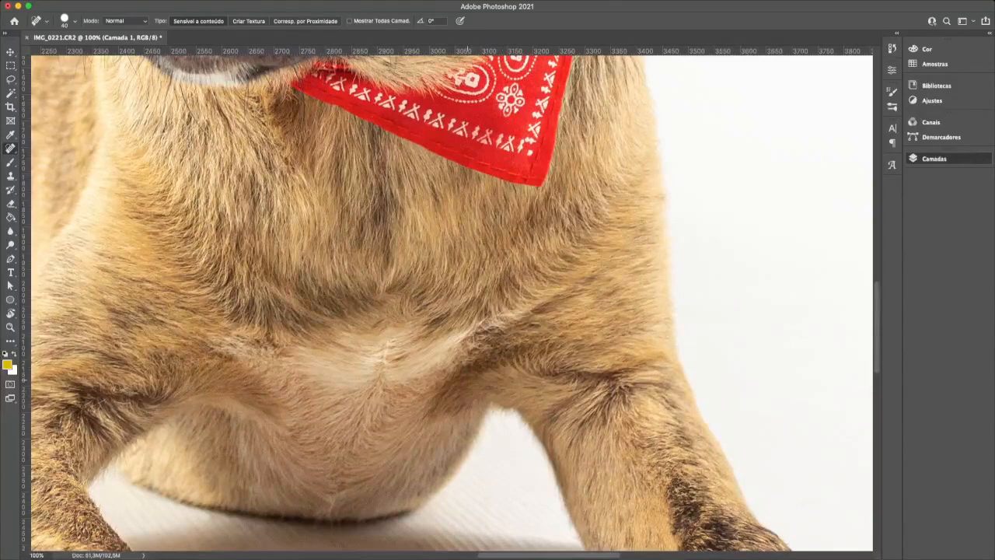
key("super+0")
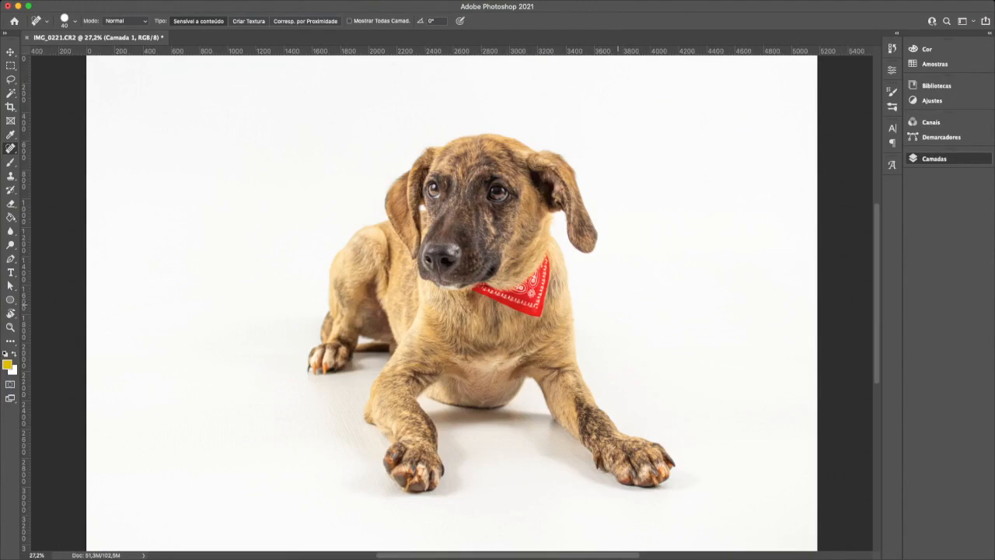
left_click(496, 353)
key("super+comma")
key("super+z")
Save the retouched dog photo as IMG_0221.psd.
key("Return")
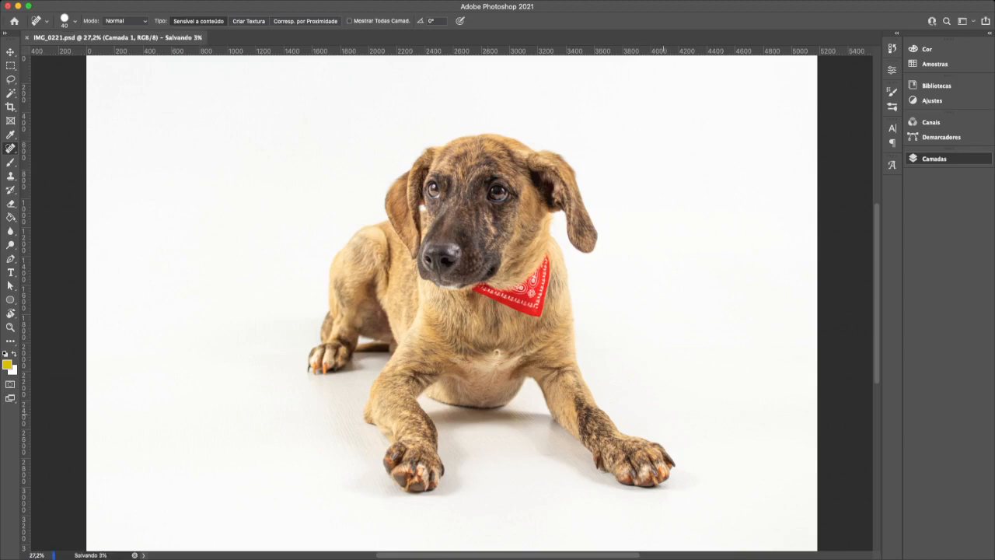